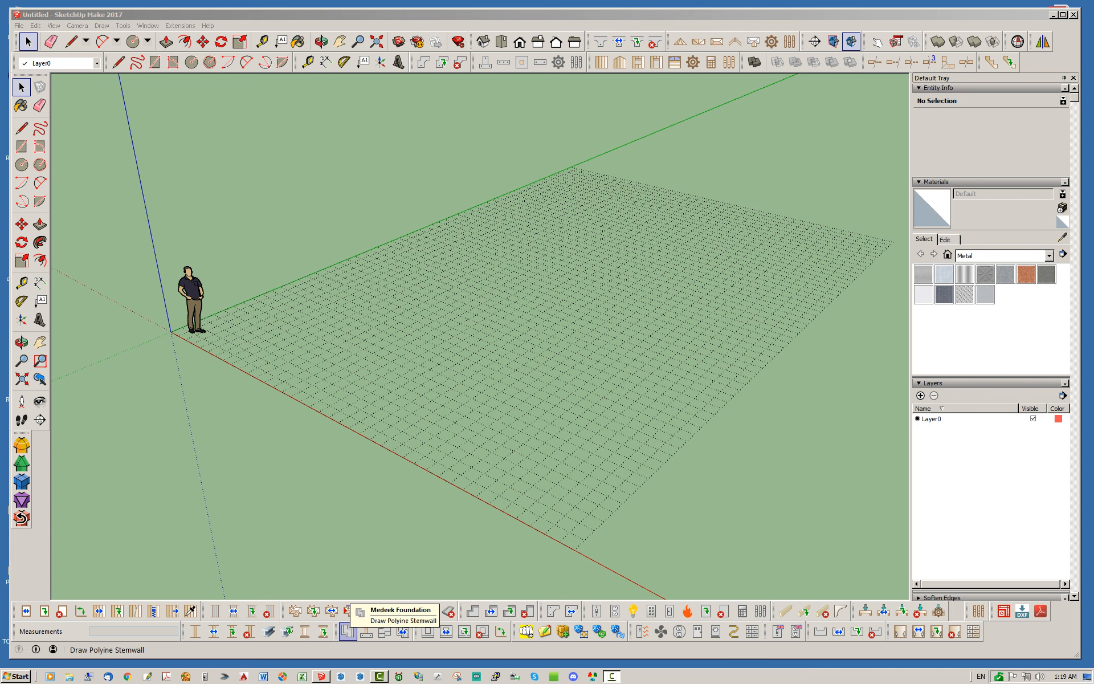
Start a polyline stemwall with the Medeek Foundation tool and place its first six corners on the grid, making the second section 14' long
click(347, 631)
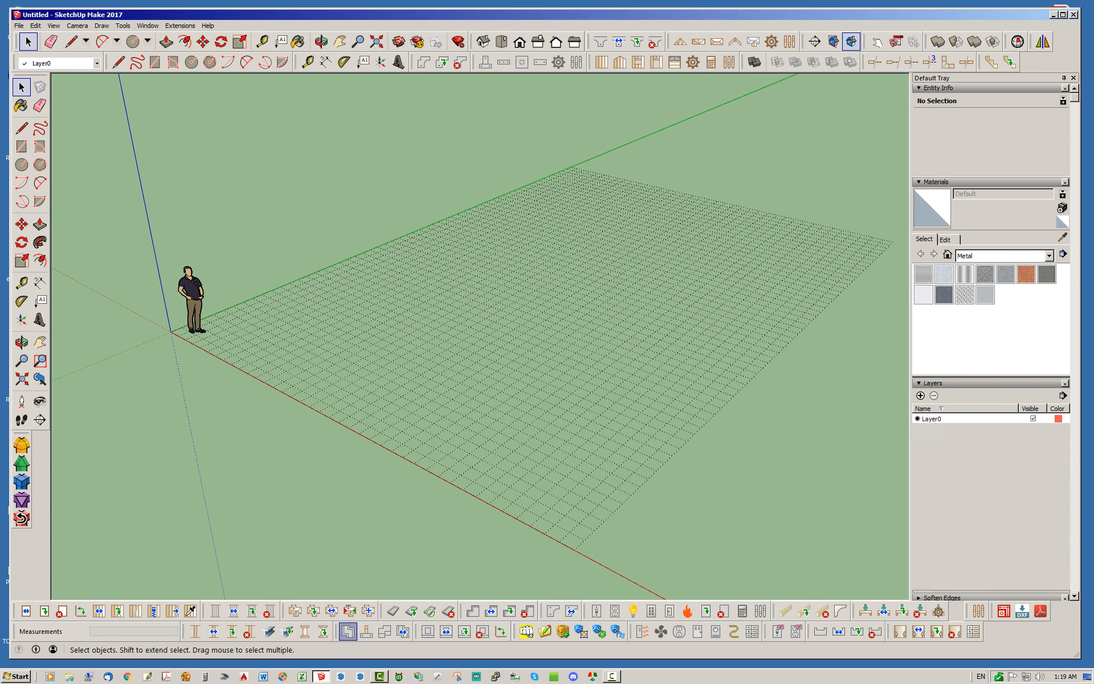
click(250, 333)
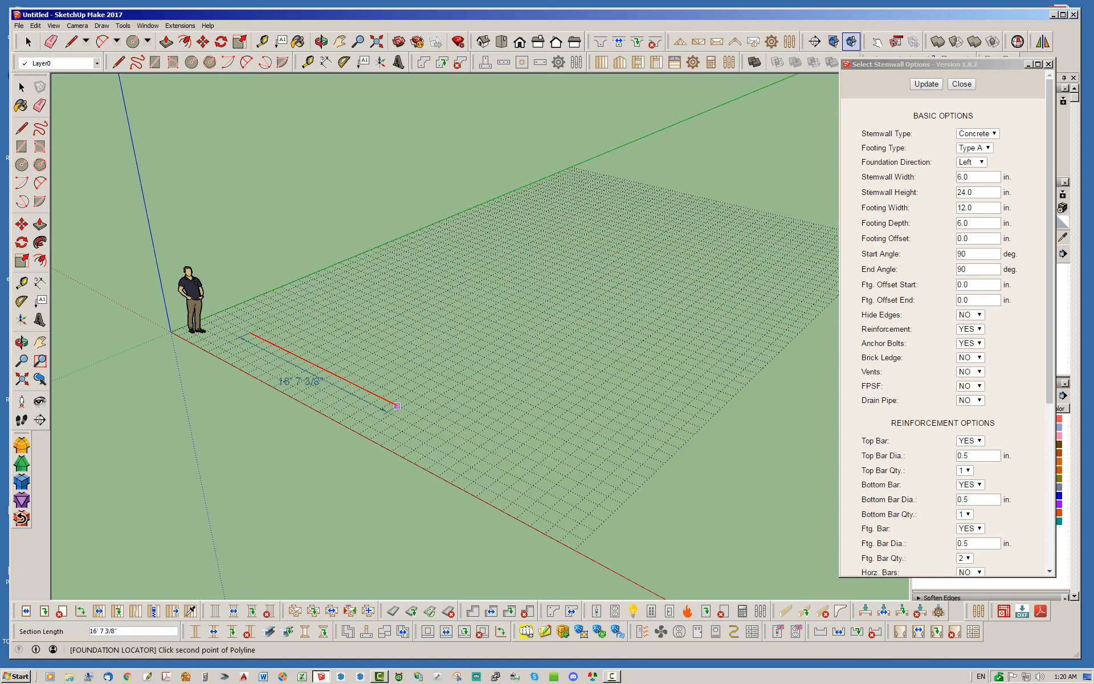
click(411, 412)
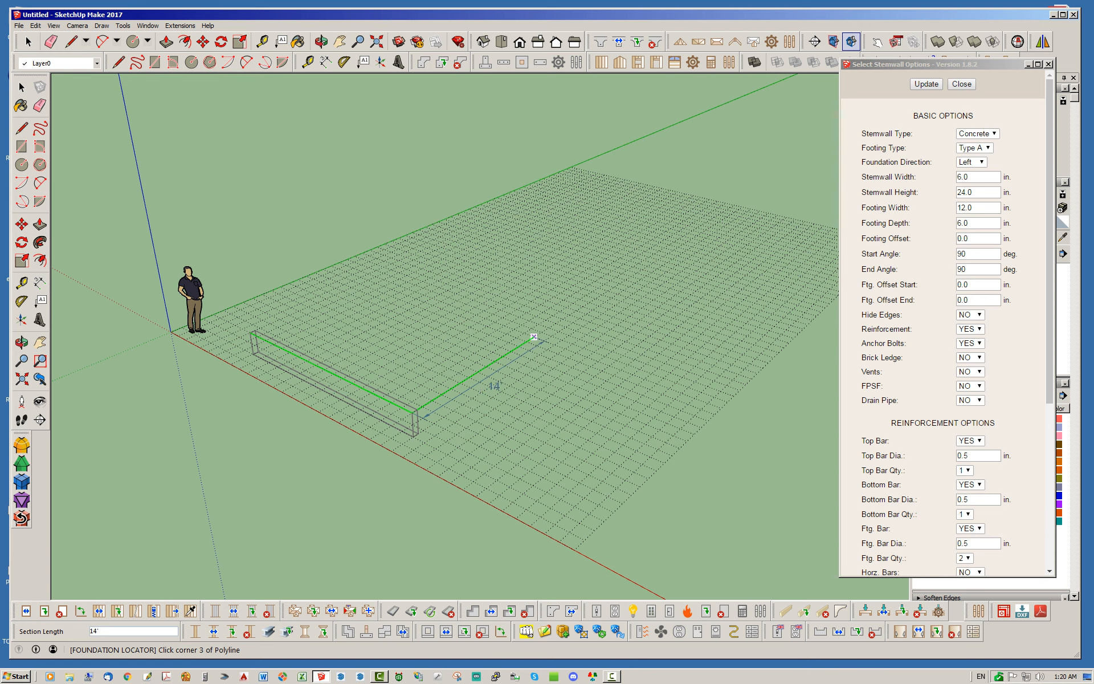
click(533, 337)
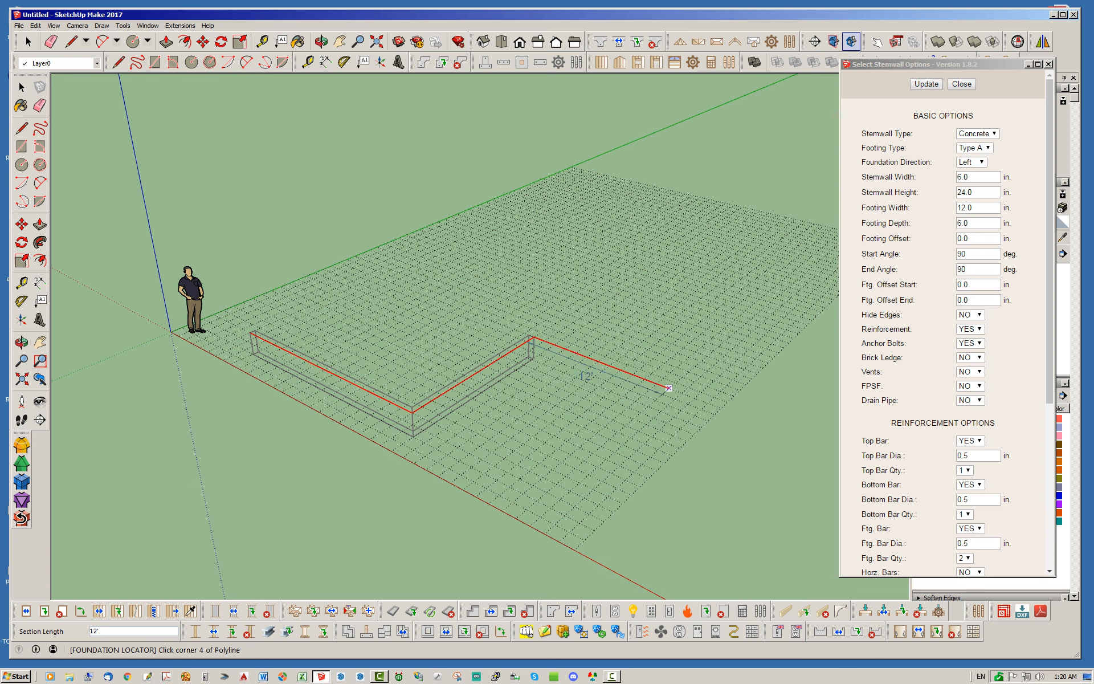
click(696, 395)
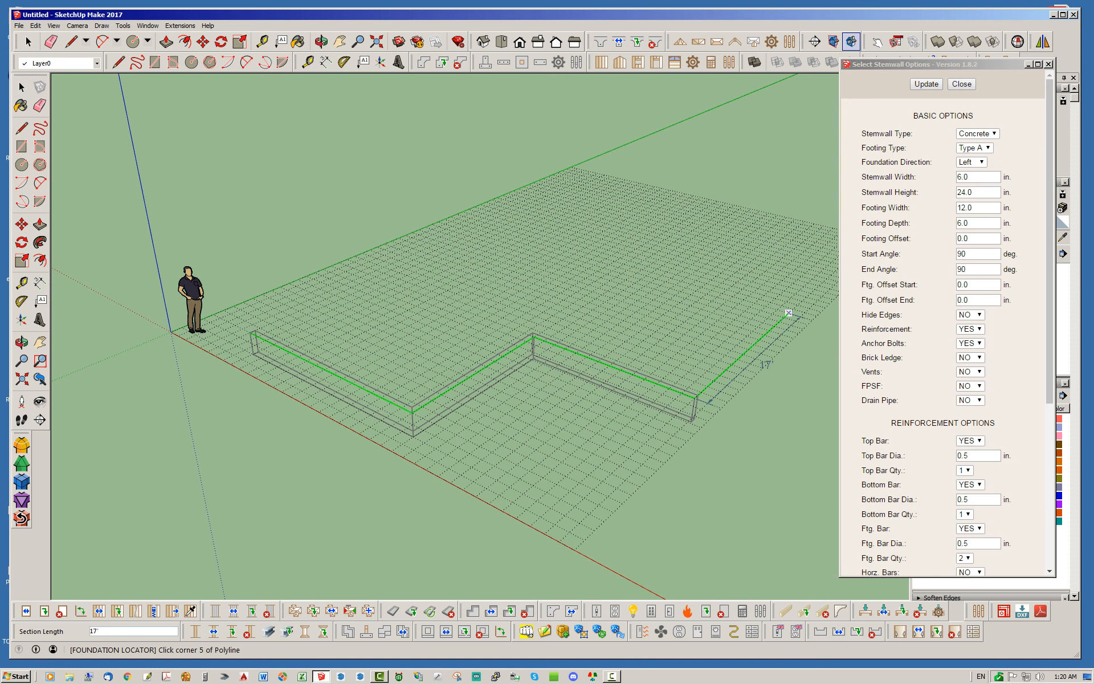
middle_drag(542, 239, 681, 308)
scroll(328, 227, up, 3)
scroll(332, 226, down, 2)
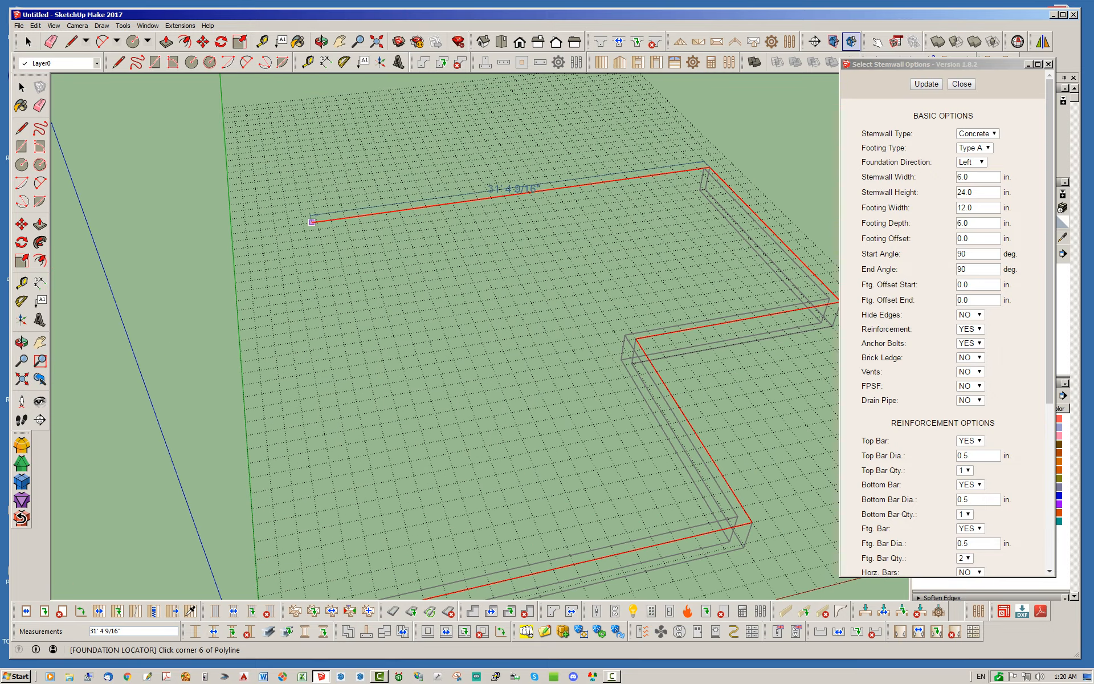
scroll(359, 272, down, 1)
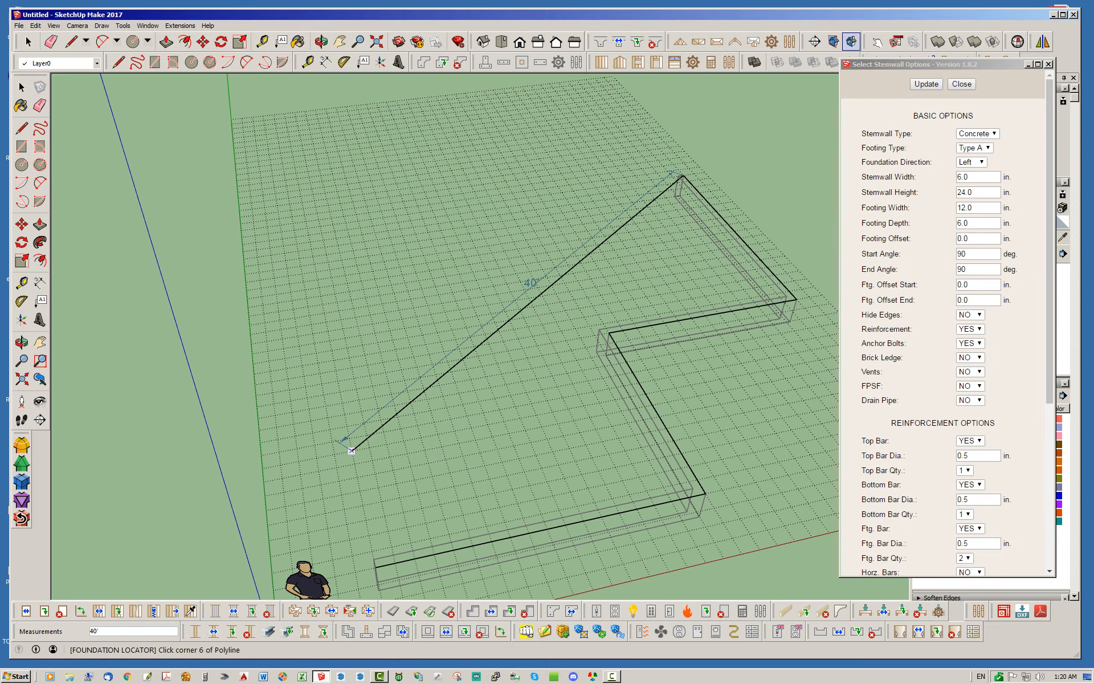
click(307, 227)
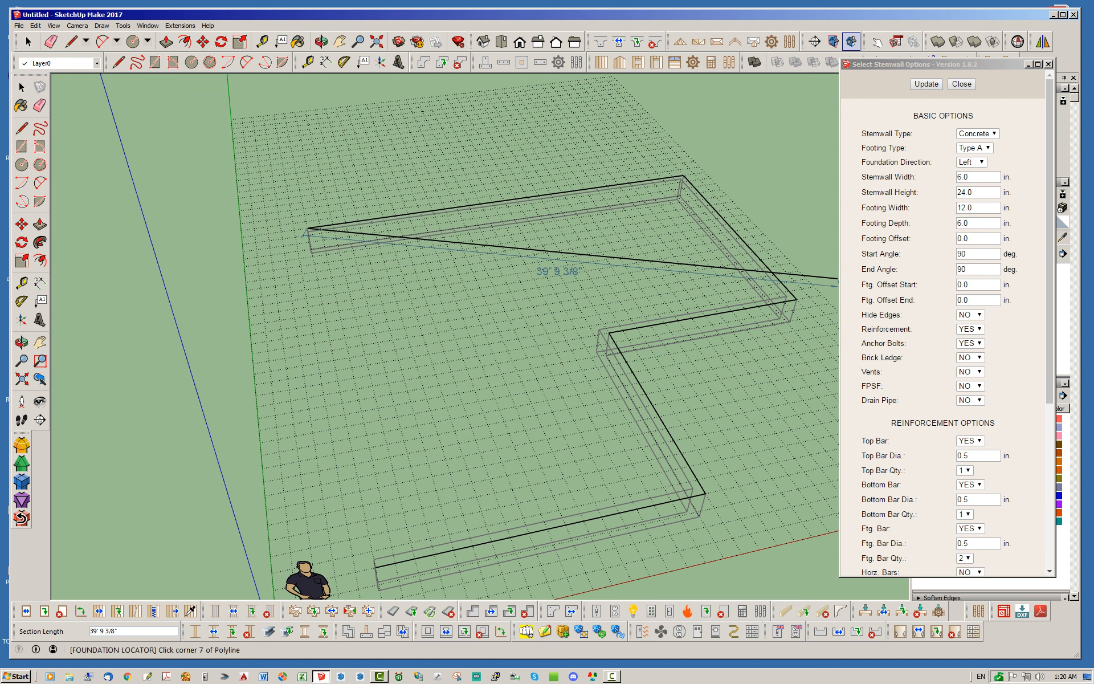
Set the stemwall width to 8 in and the stemwall height to 96 in, and update the outline preview
double_click(967, 176)
text(8)
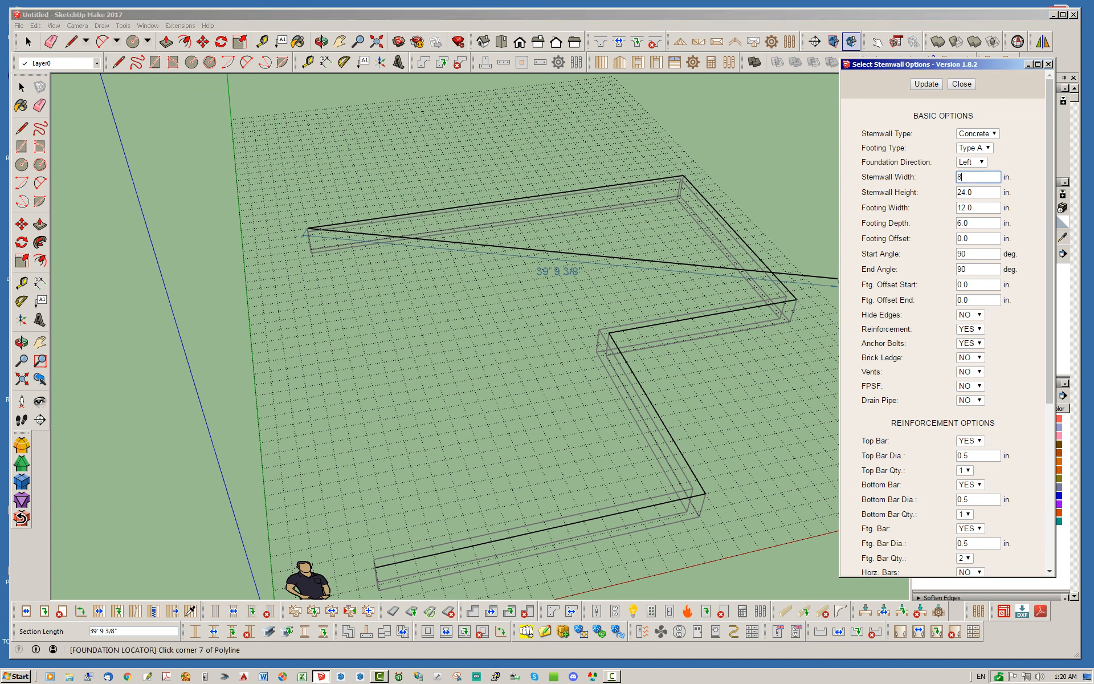
key(Return)
key(Tab)
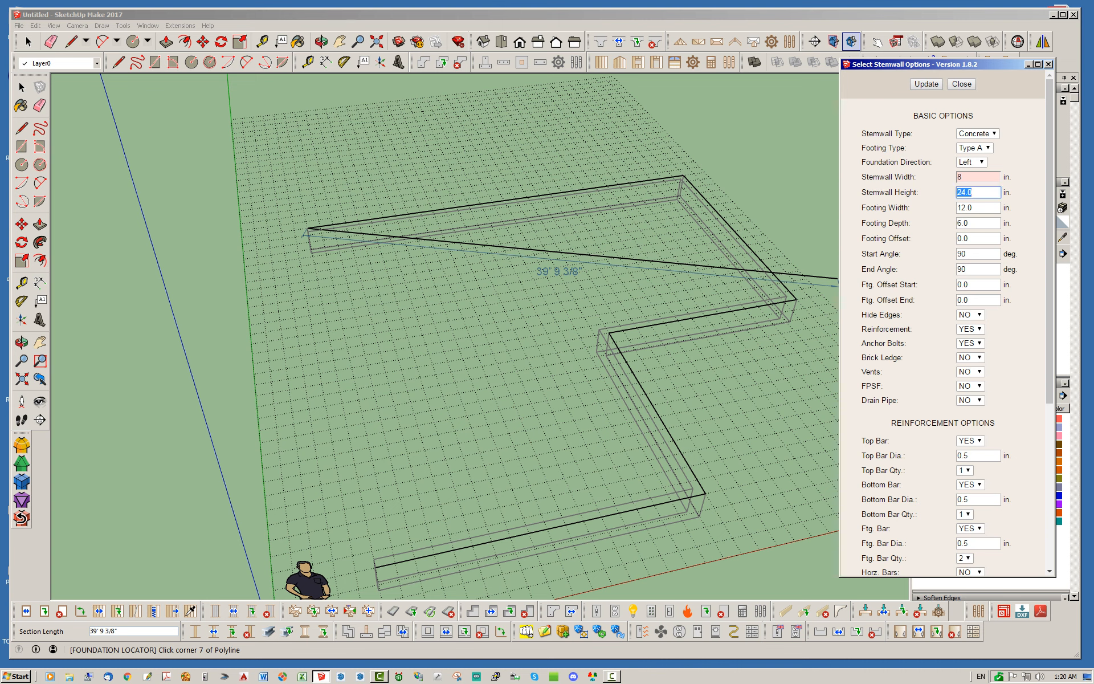
text(96)
key(Tab)
click(926, 84)
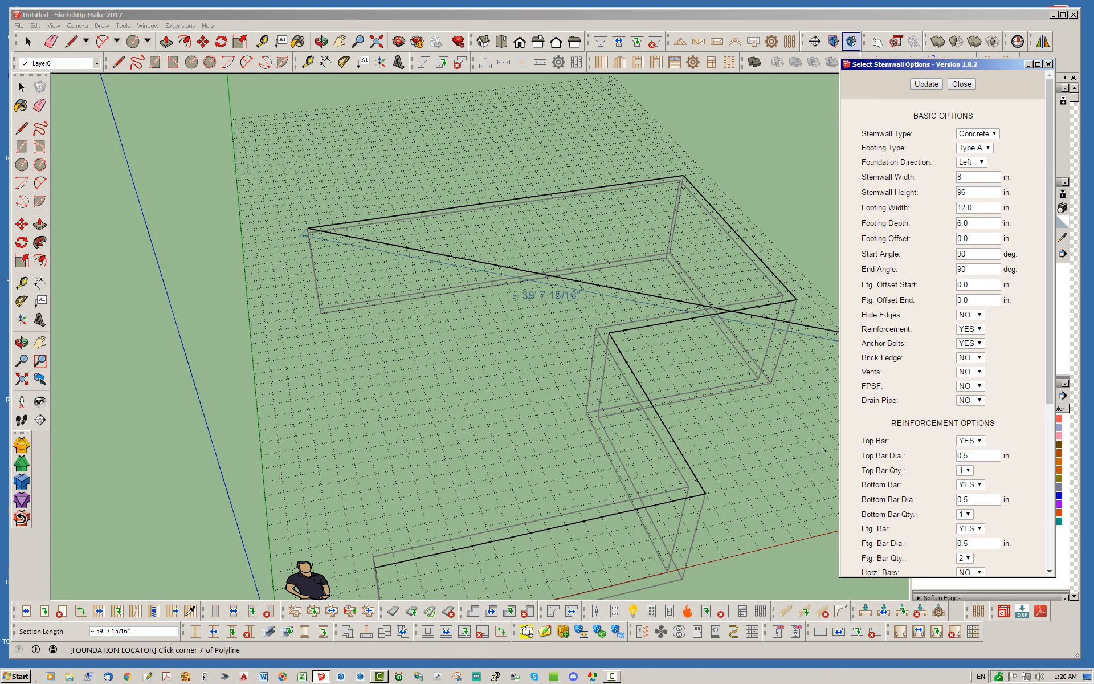
Turn off reinforcement for the stemwall and apply the change
click(970, 329)
click(968, 349)
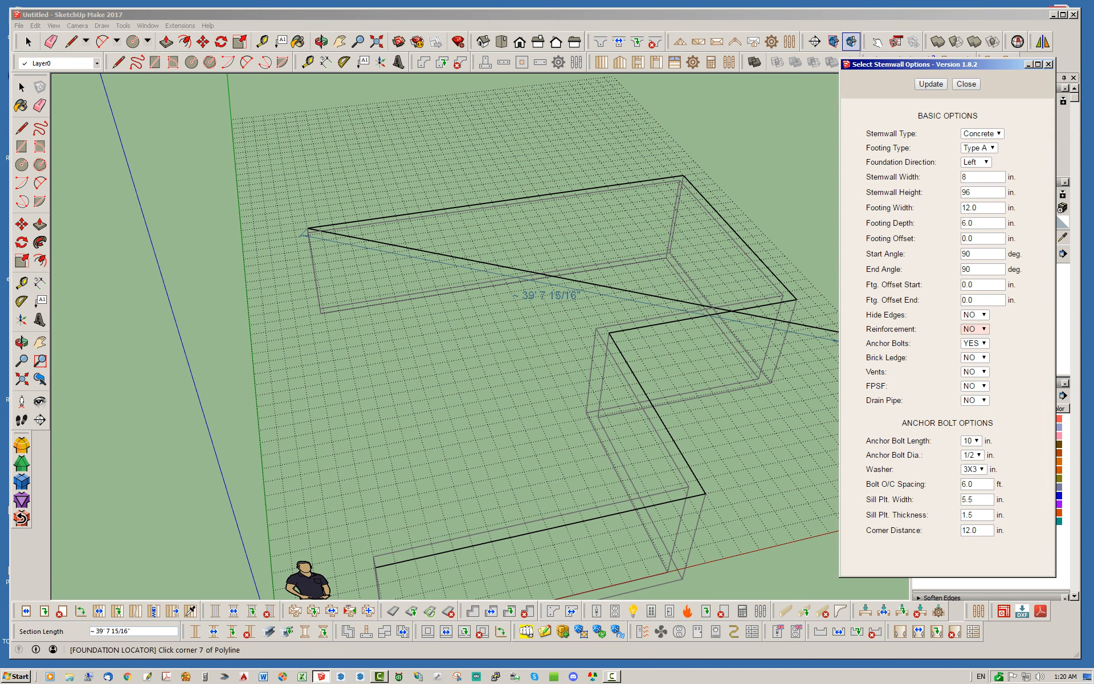
click(930, 83)
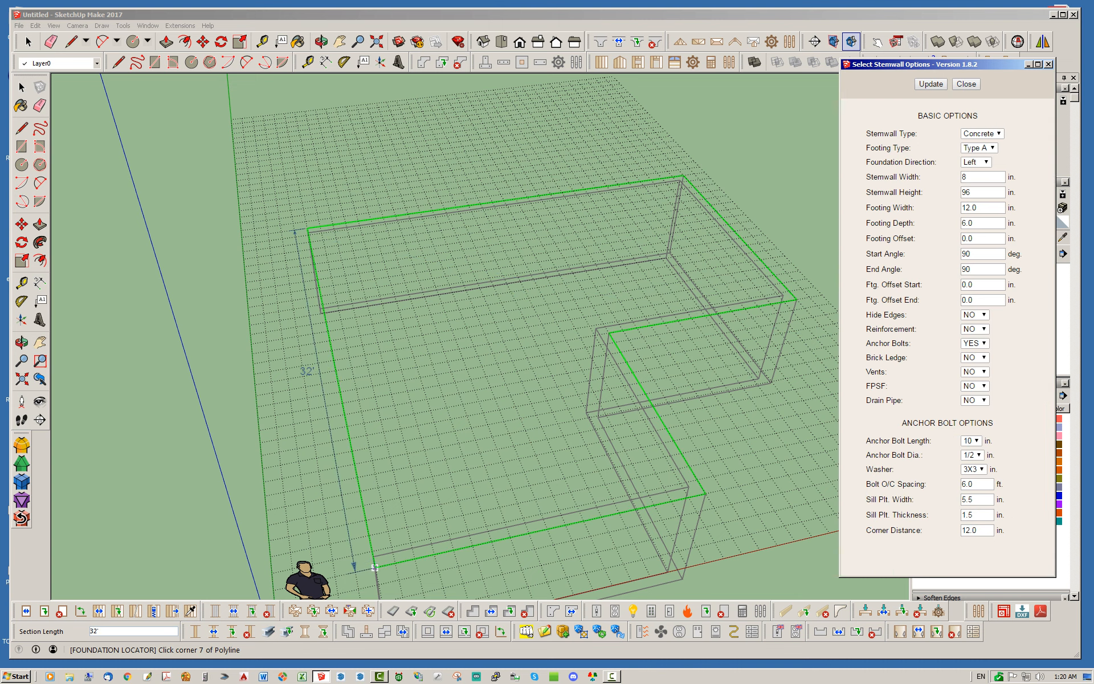
Close the stemwall outline with a 32' section back to its first corner, generate the foundation, and leave the tool
click(375, 567)
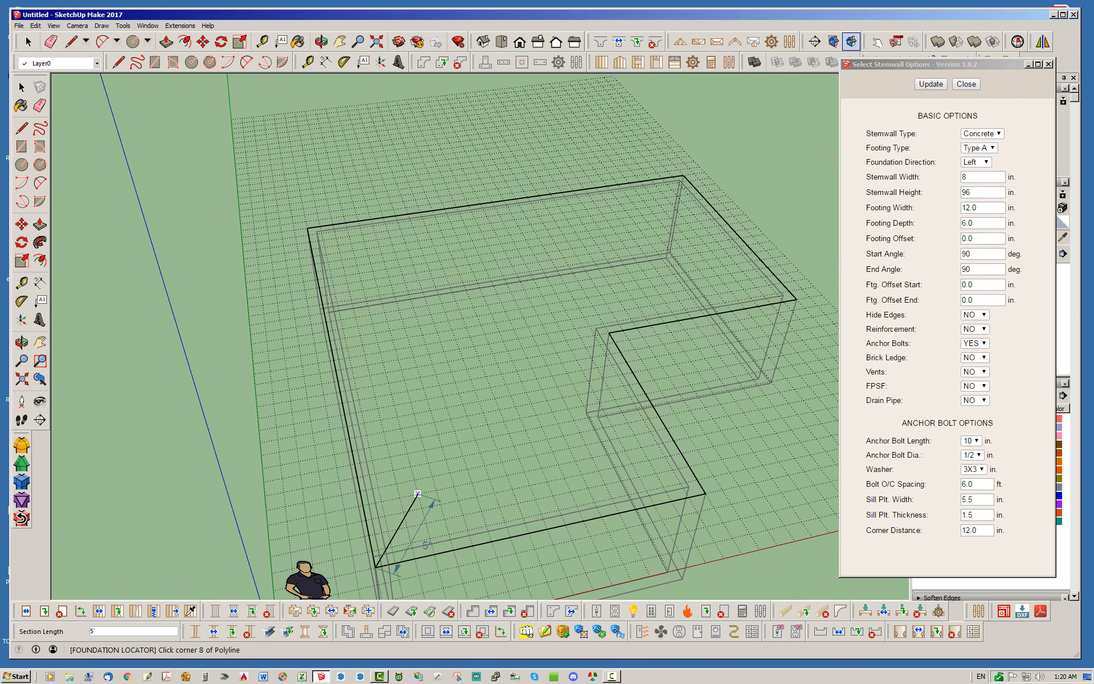
scroll(329, 561, up, 3)
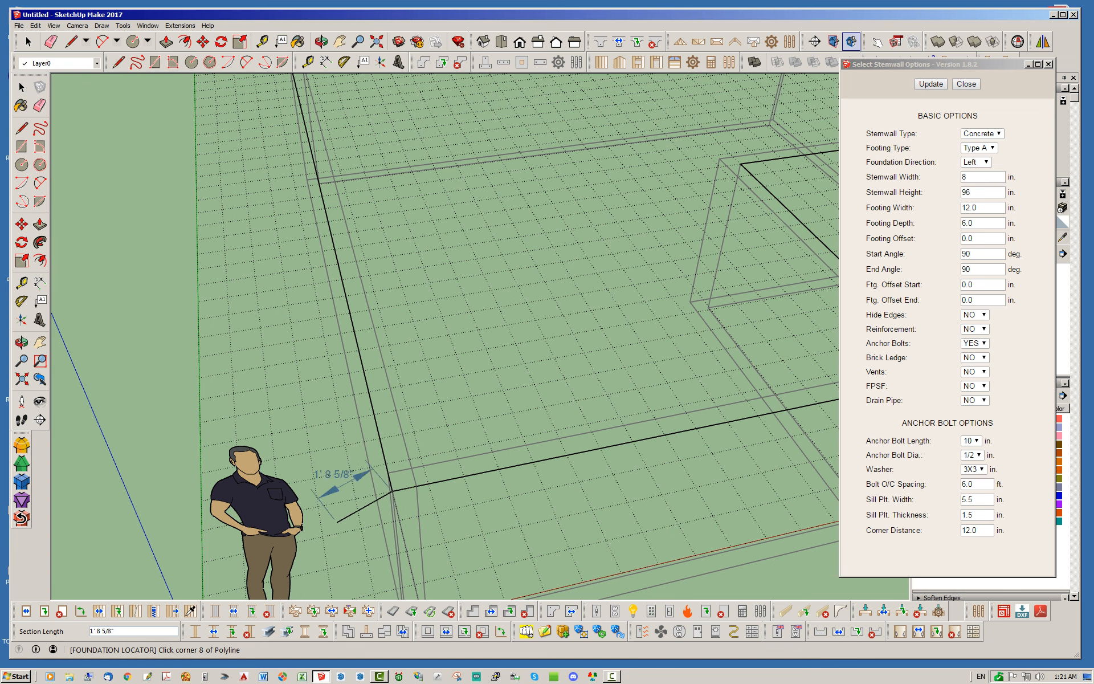
key(Return)
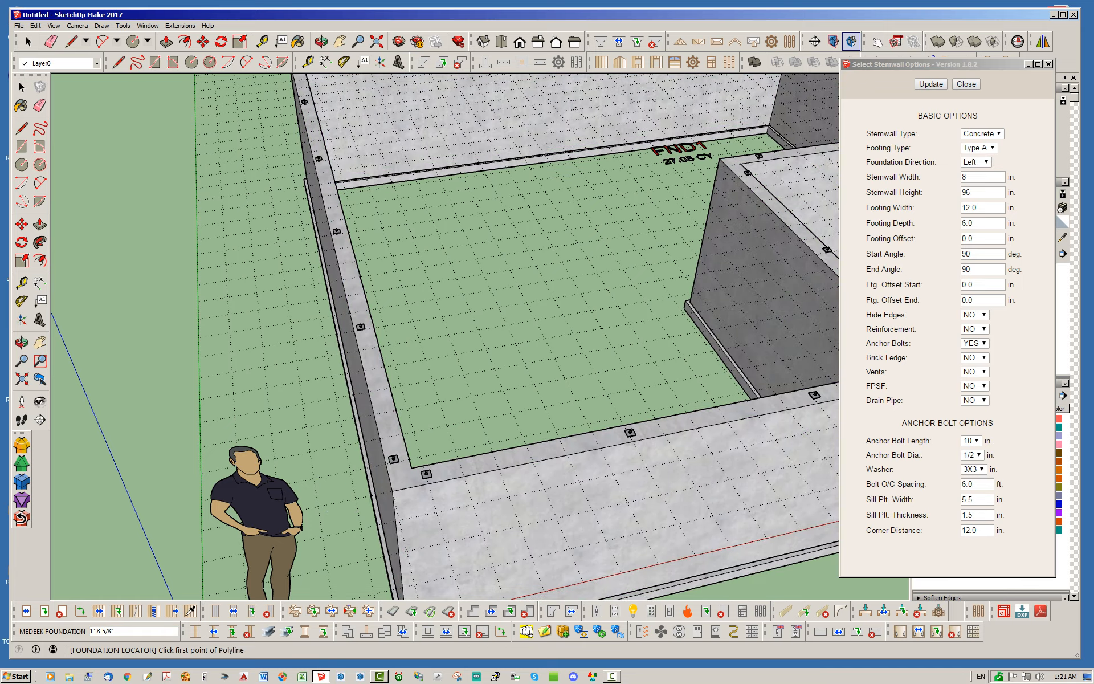
key(space)
Edit the stemwall foundation to a footing width of 16 in and a footing depth of 8 in, then deselect it
scroll(359, 410, down, 3)
middle_drag(359, 411, 336, 393)
middle_drag(627, 388, 487, 399)
scroll(502, 402, up, 3)
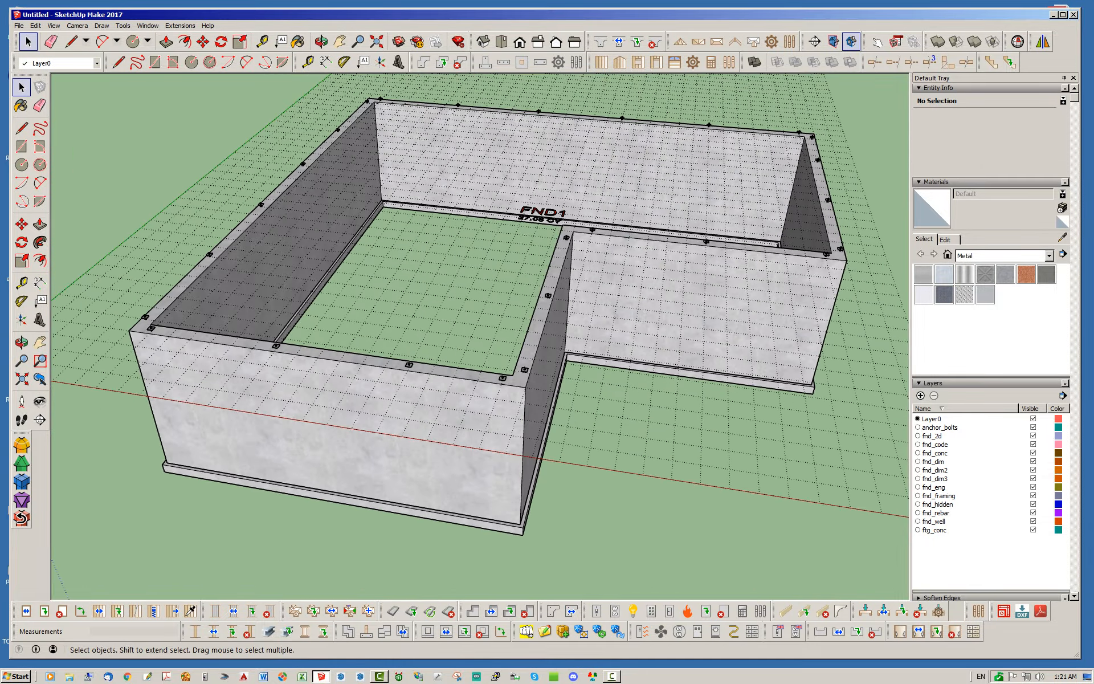
right_click(412, 273)
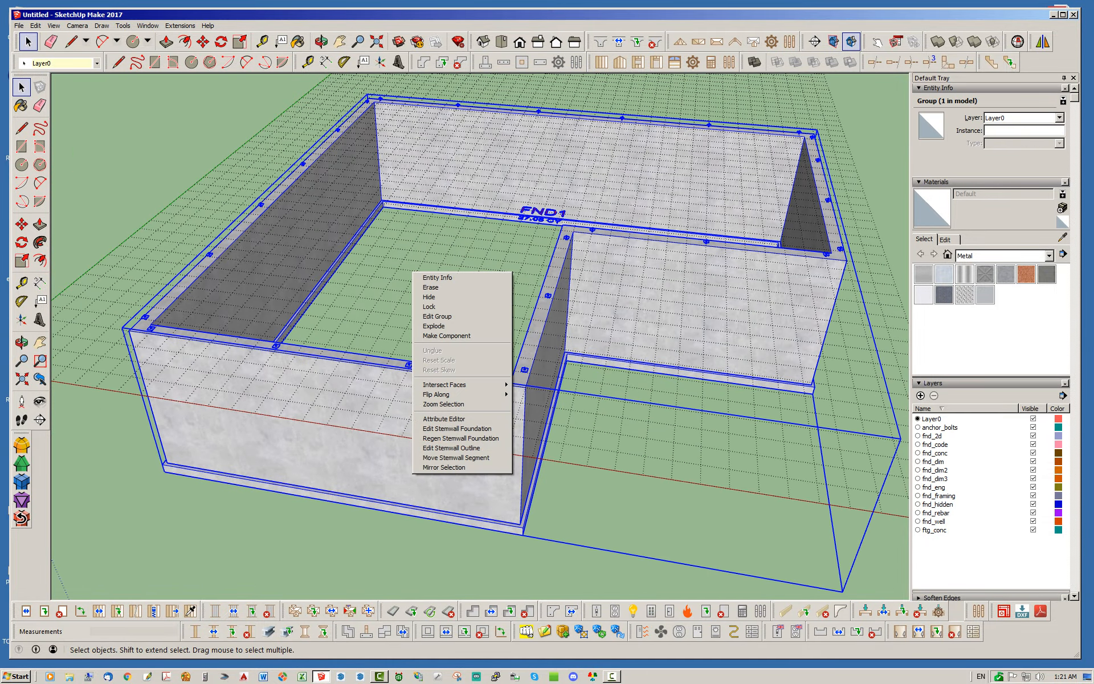
click(455, 428)
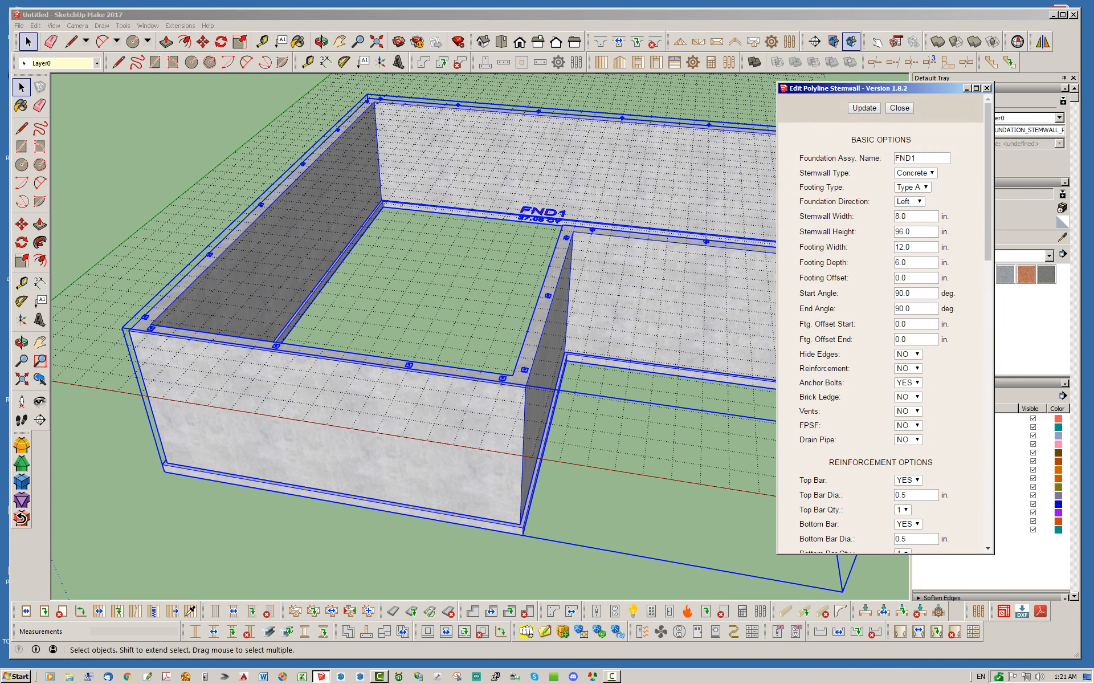
scroll(880, 319, down, 2)
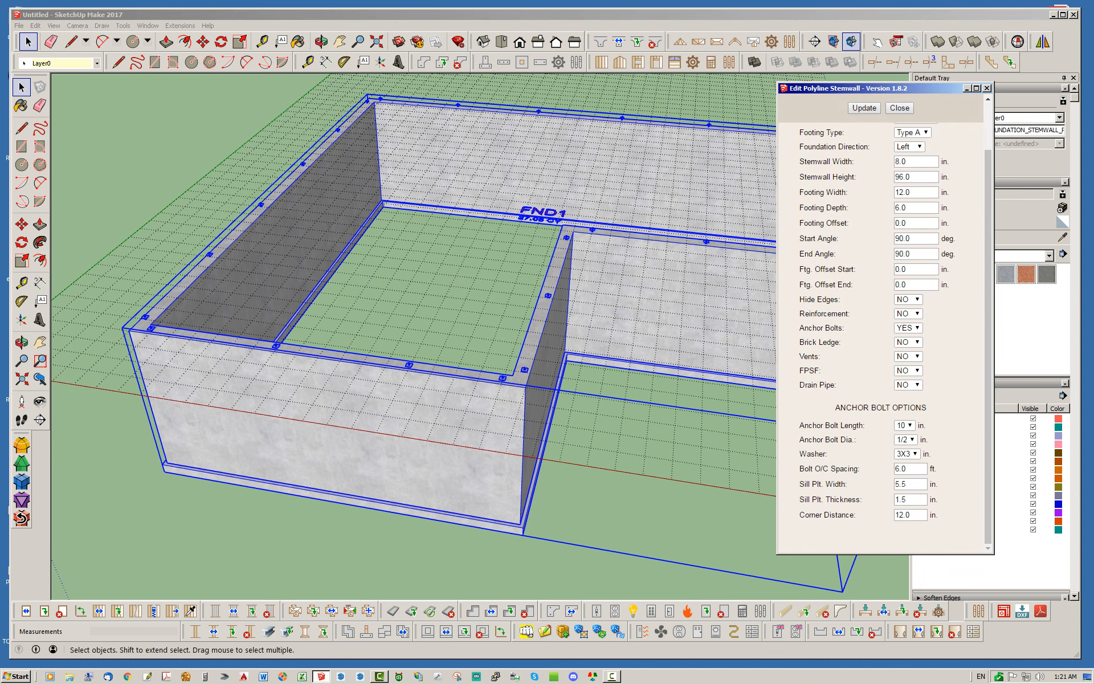
scroll(881, 319, up, 2)
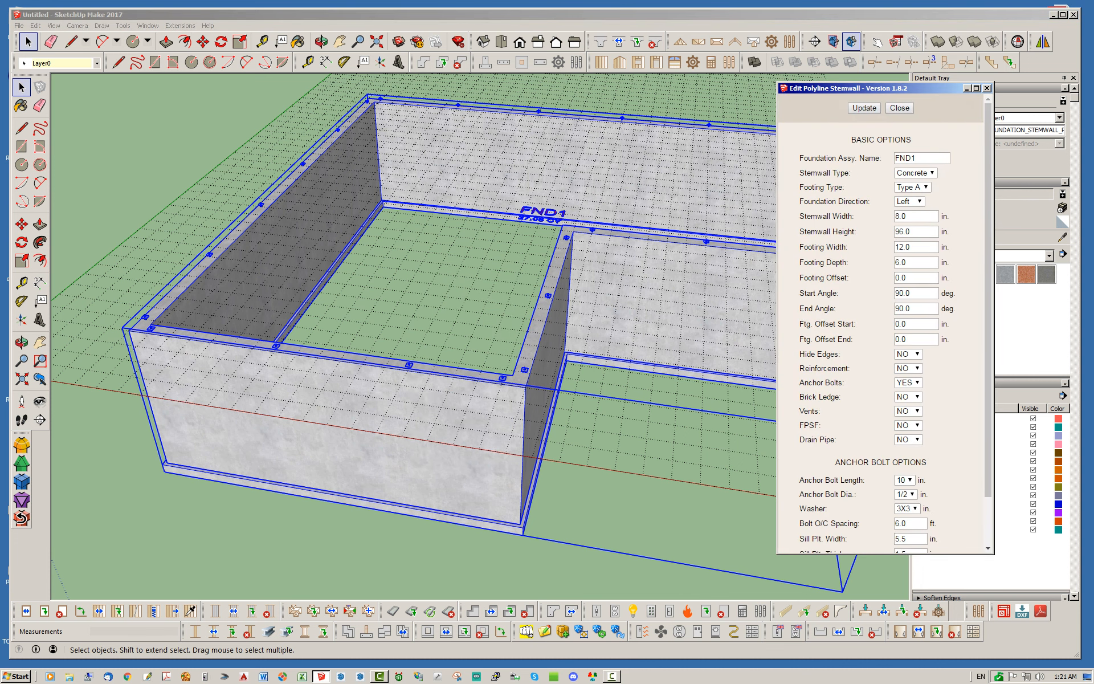
double_click(906, 247)
text(16)
key(Tab)
text(8)
click(864, 107)
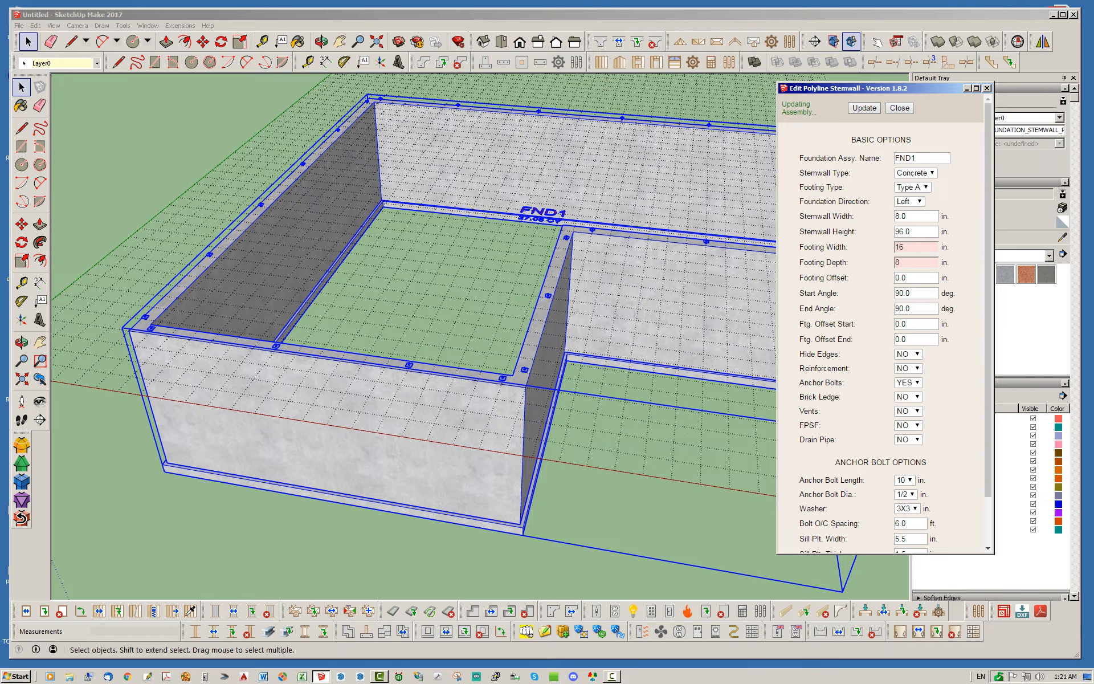
click(899, 107)
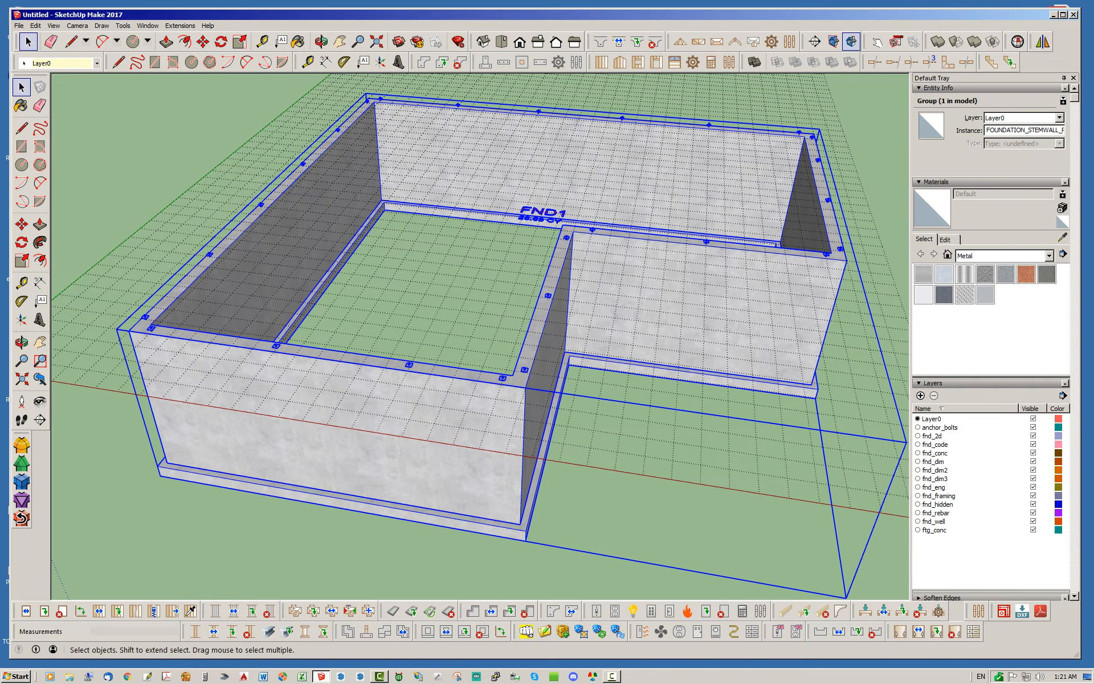
click(716, 454)
Start a foundation opening of type Door and set its advanced options to YES
middle_drag(716, 454, 707, 422)
scroll(538, 356, down, 2)
middle_drag(539, 356, 533, 405)
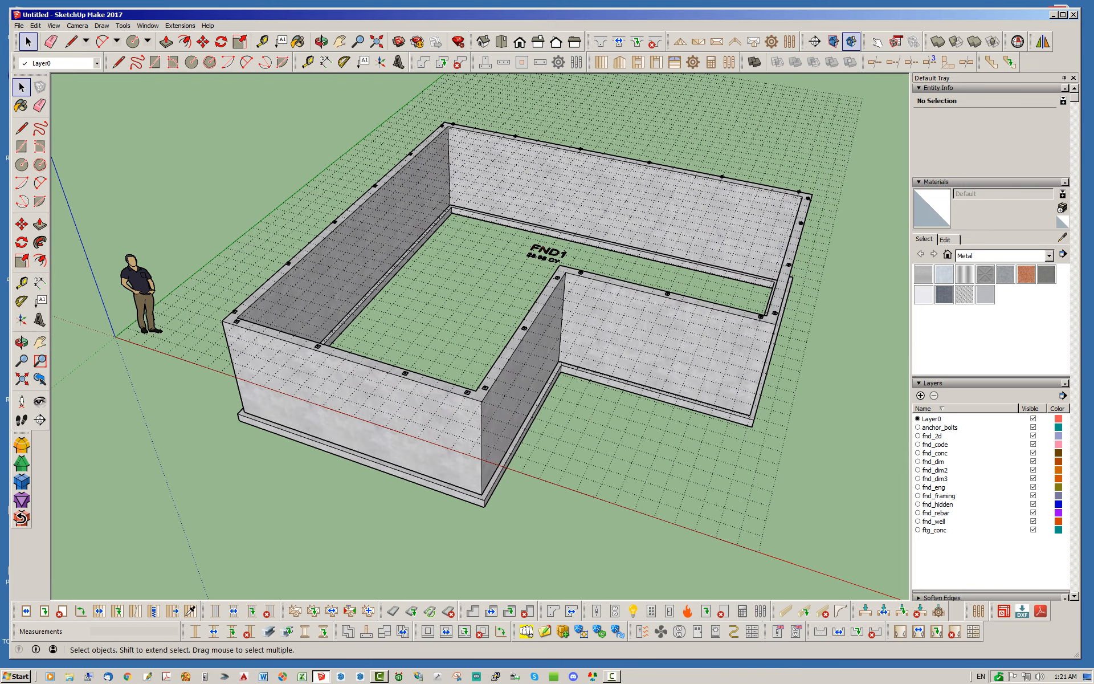
middle_drag(533, 405, 572, 370)
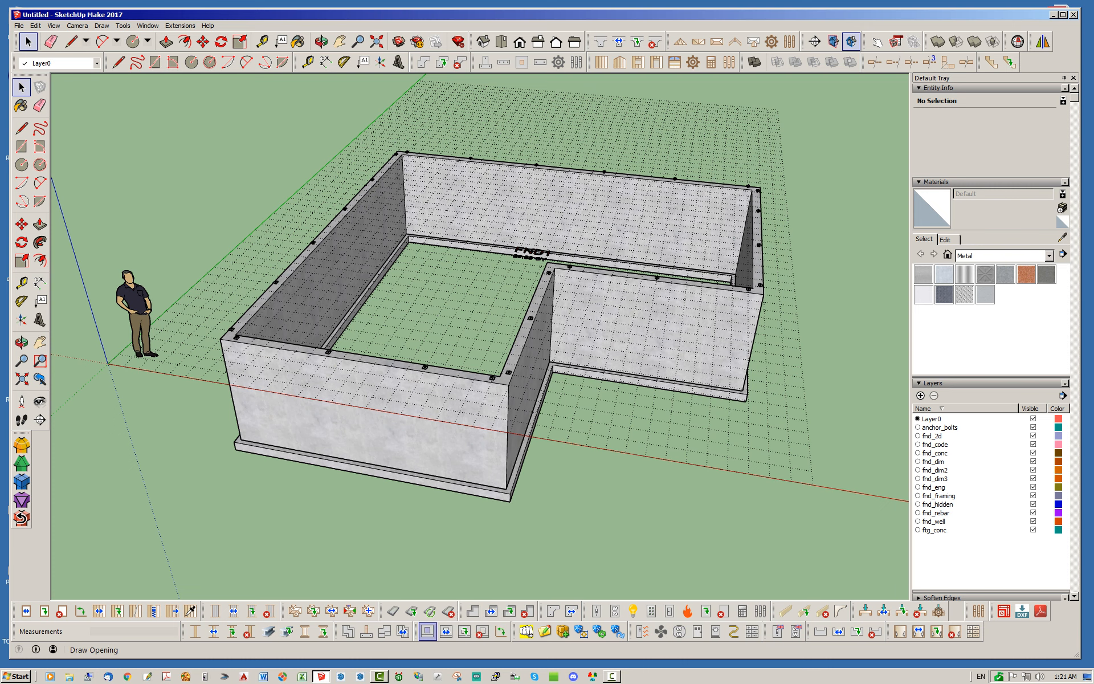
click(427, 631)
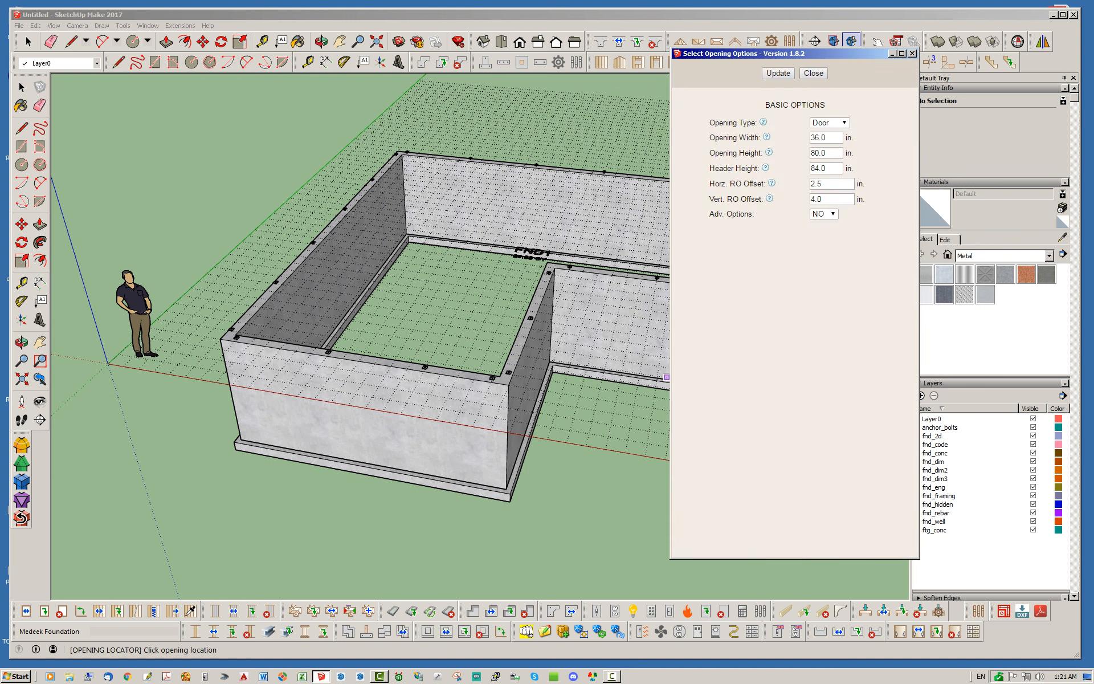
click(823, 213)
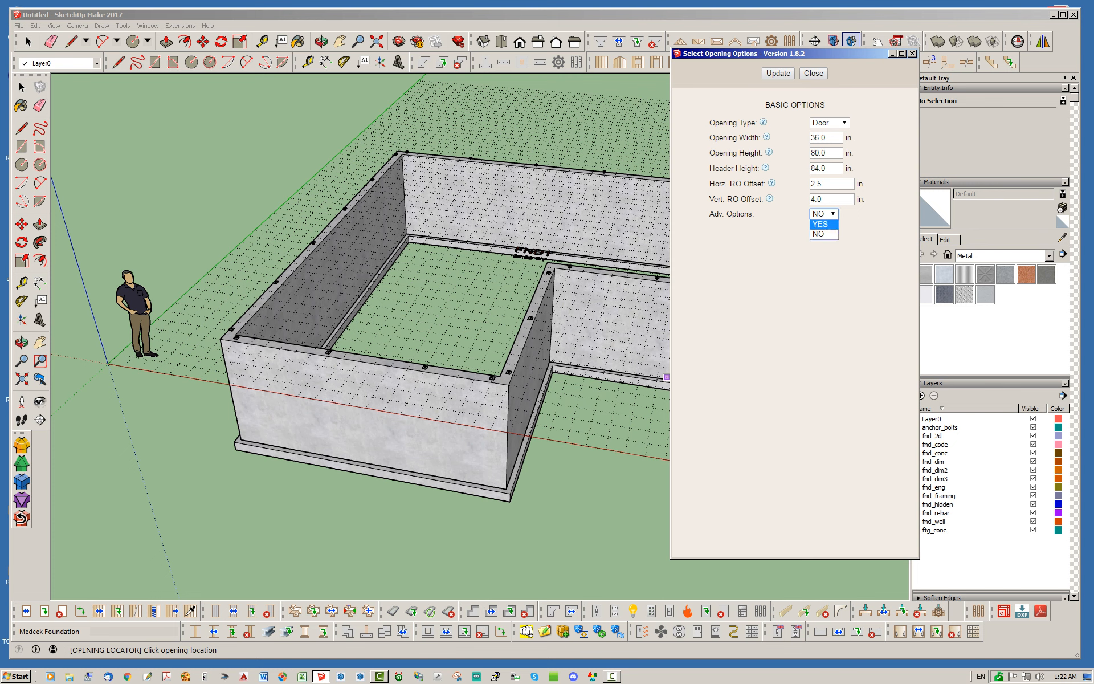
click(820, 223)
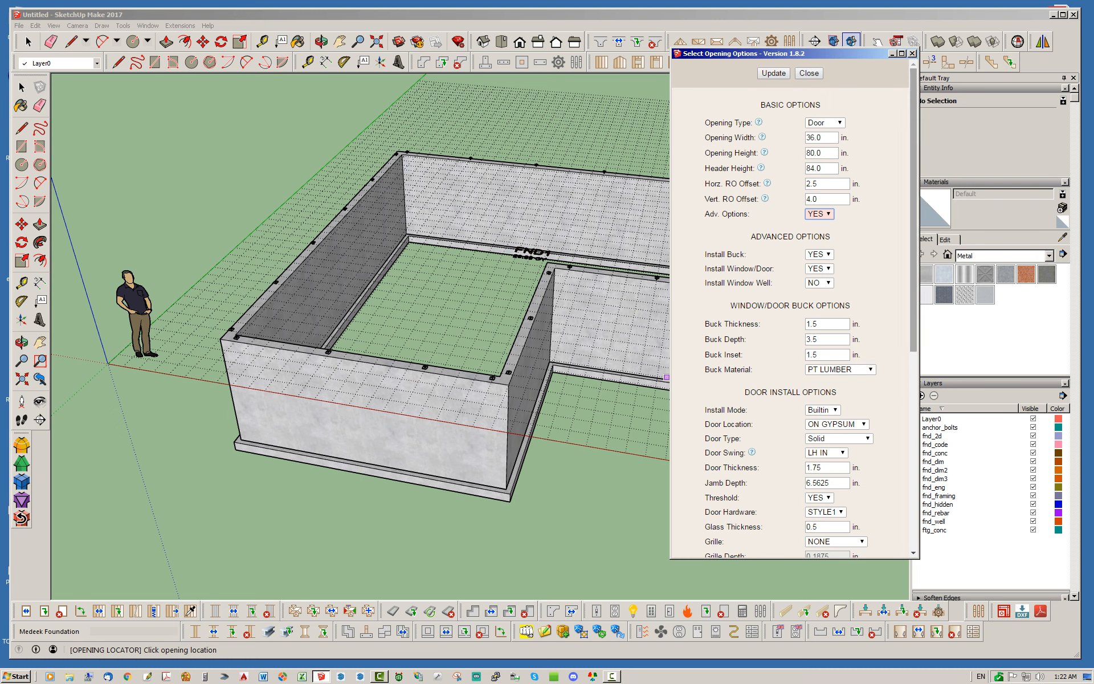
Review the opening's advanced, buck and door install options, including swing, hardware, sidelites, transom and materials
scroll(792, 319, down, 4)
scroll(792, 319, up, 4)
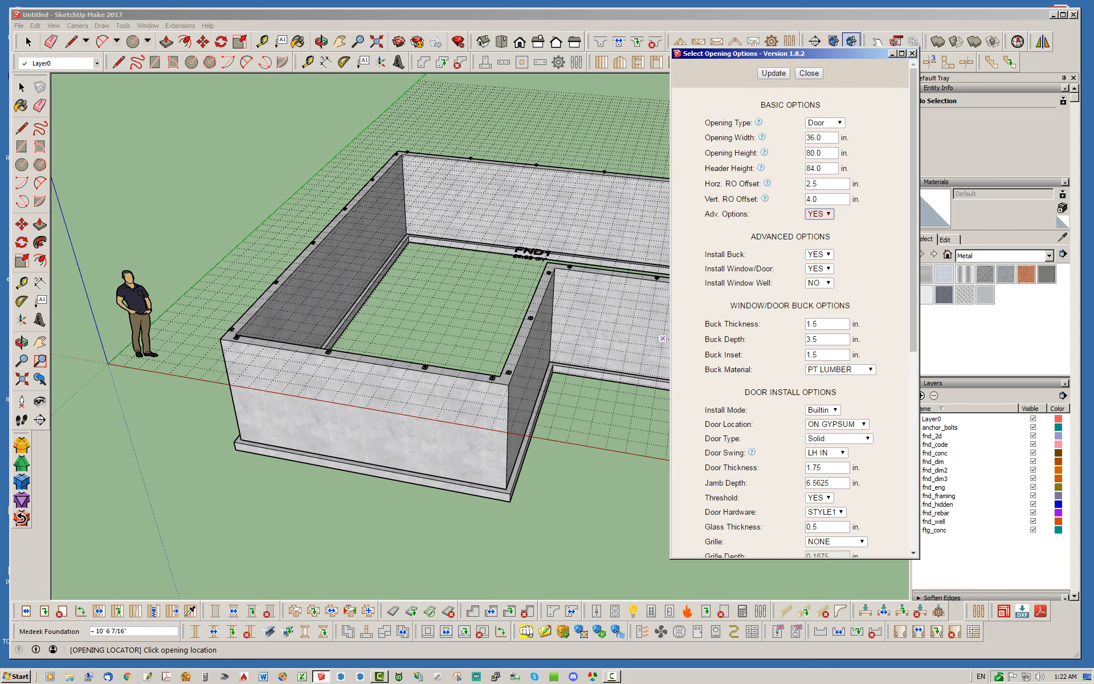
scroll(792, 319, down, 3)
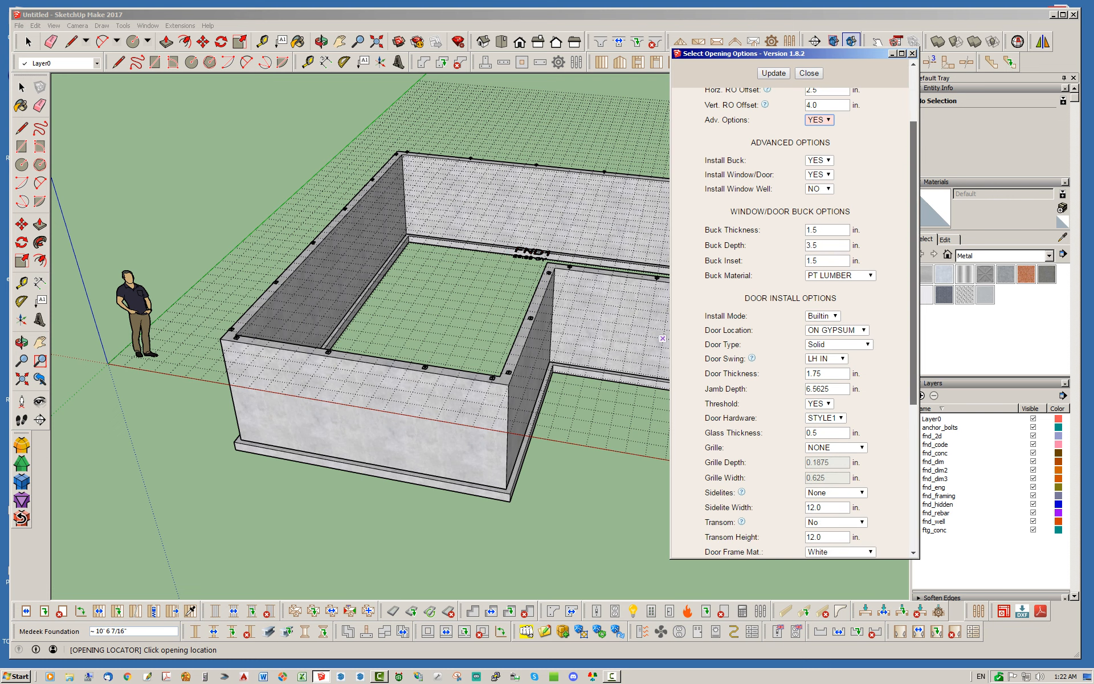
scroll(792, 319, down, 3)
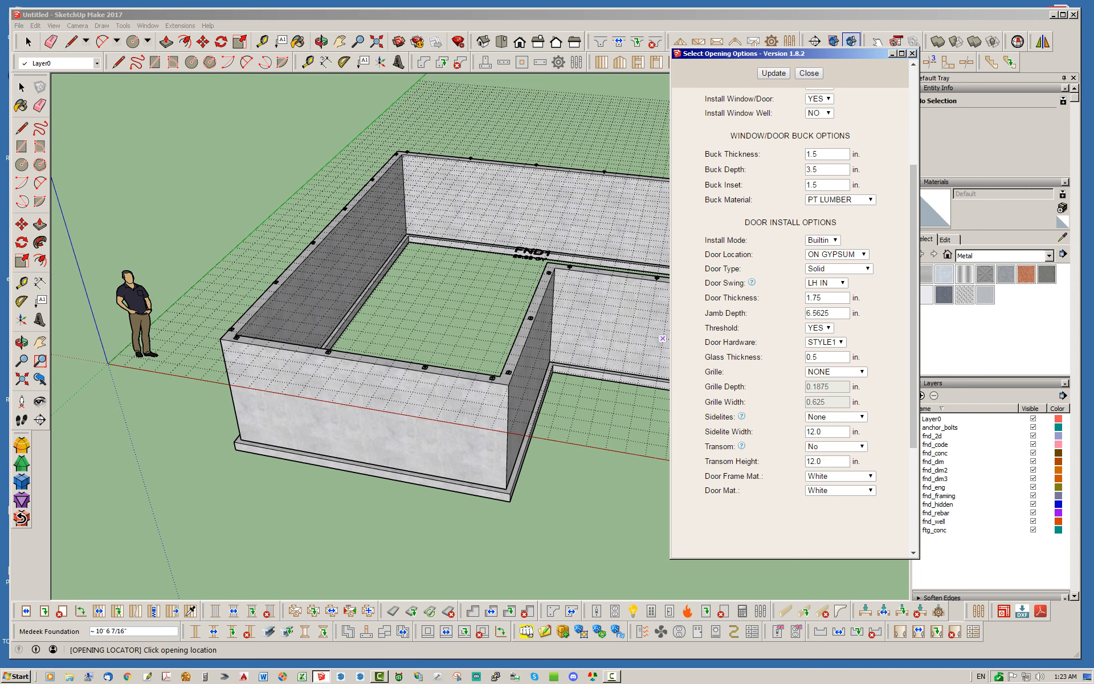
scroll(792, 319, up, 5)
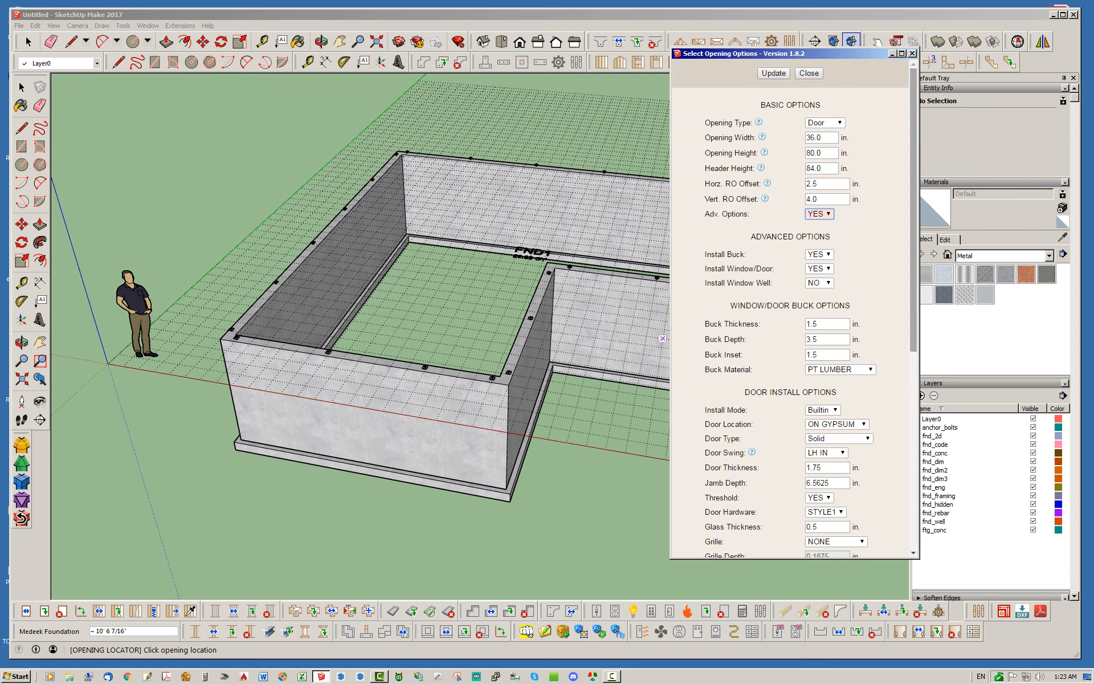
scroll(913, 227, down, 1)
scroll(798, 319, down, 2)
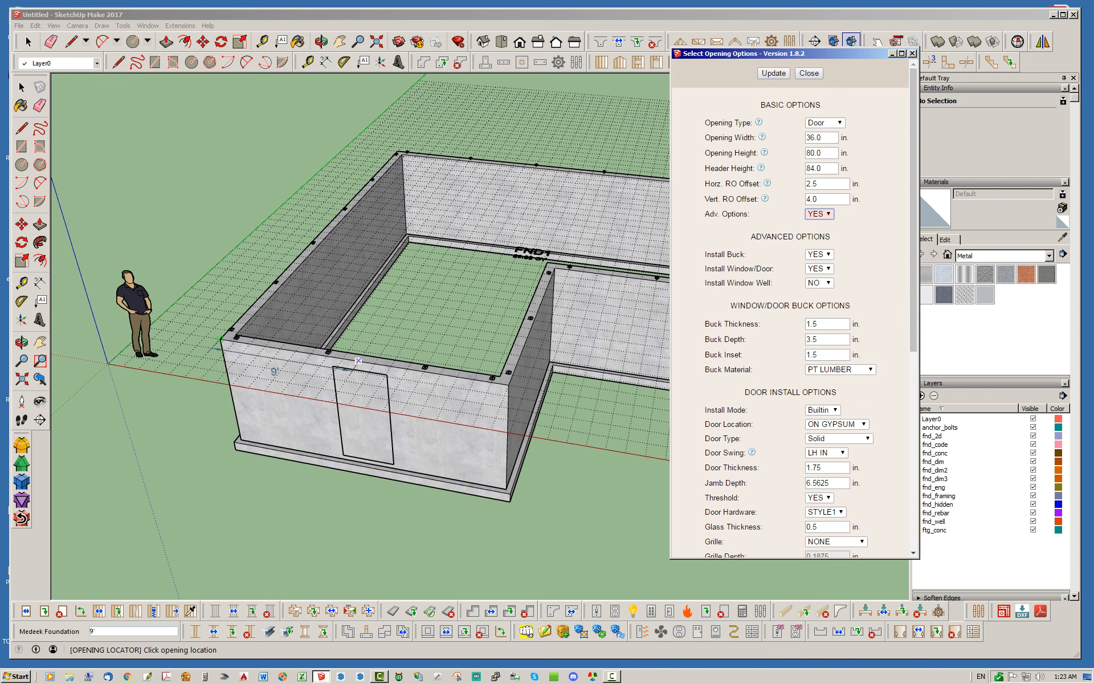
Place the 36 × 80 in door opening 9' along the short end wall, measured from the corner nearest the human figure
click(358, 361)
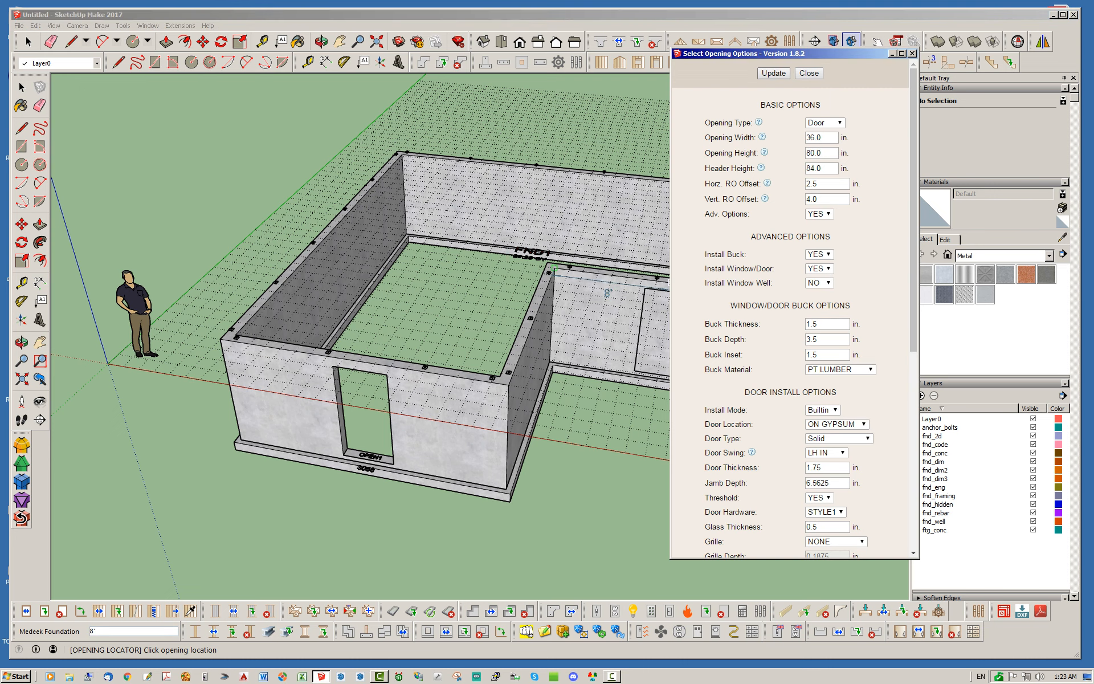
middle_drag(570, 266, 459, 327)
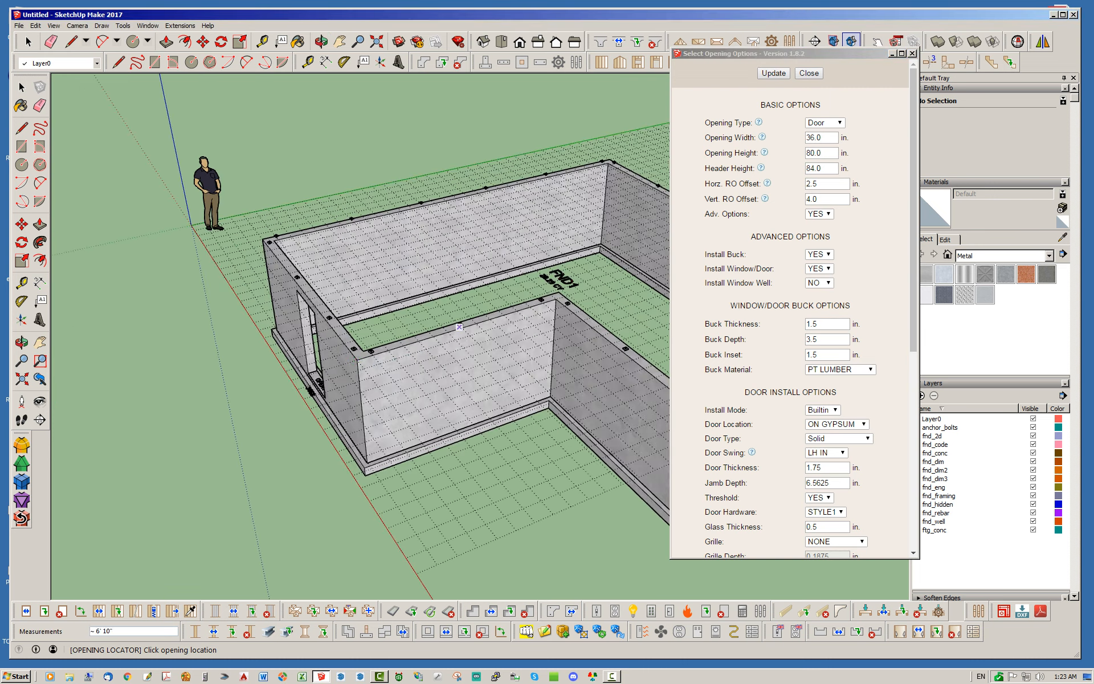
Place a second 36 × 80 in door opening 6' along the adjacent wall between the short end wall and the L's inside corner
click(448, 332)
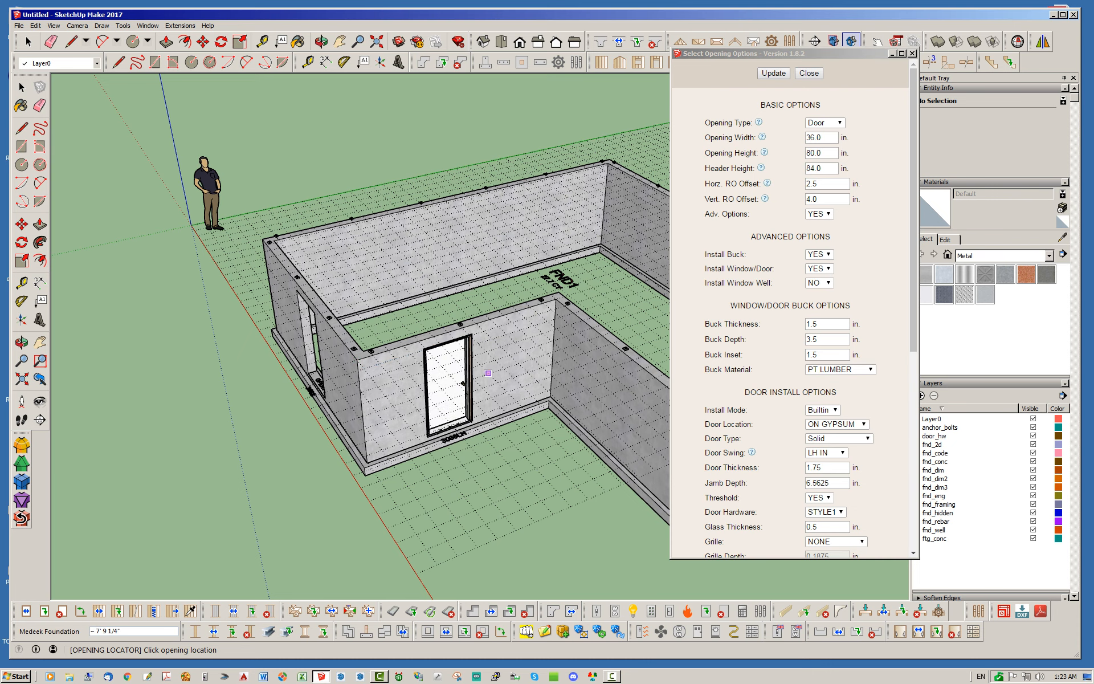
scroll(427, 419, up, 3)
click(809, 73)
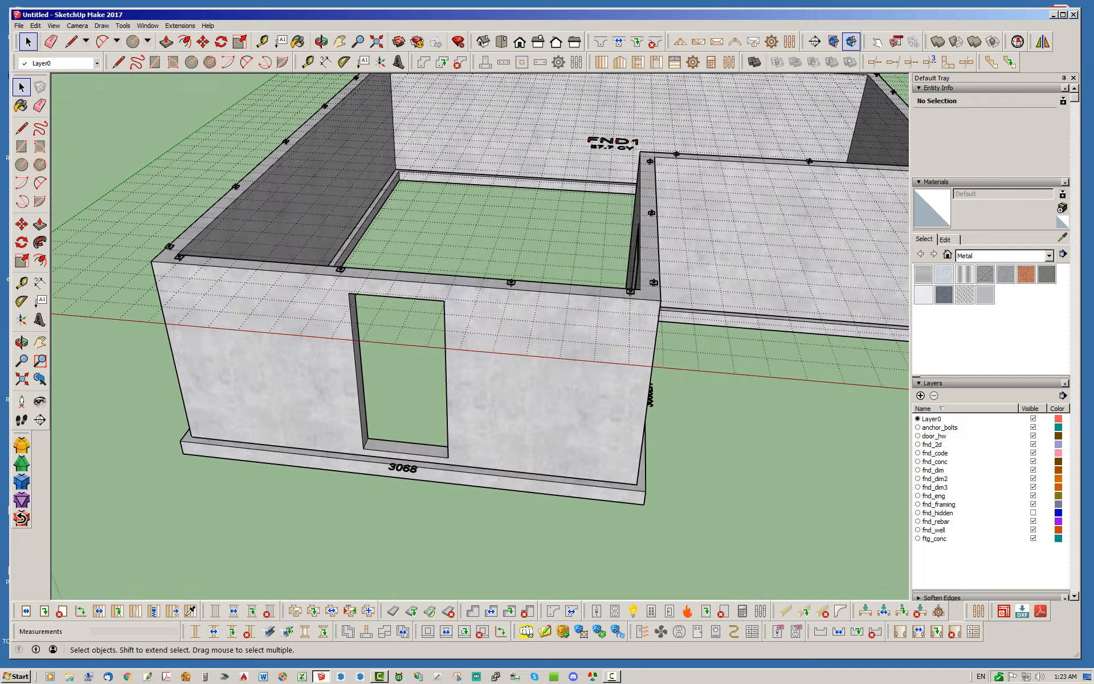
Delete the 3068 door opening from the short end wall
click(482, 631)
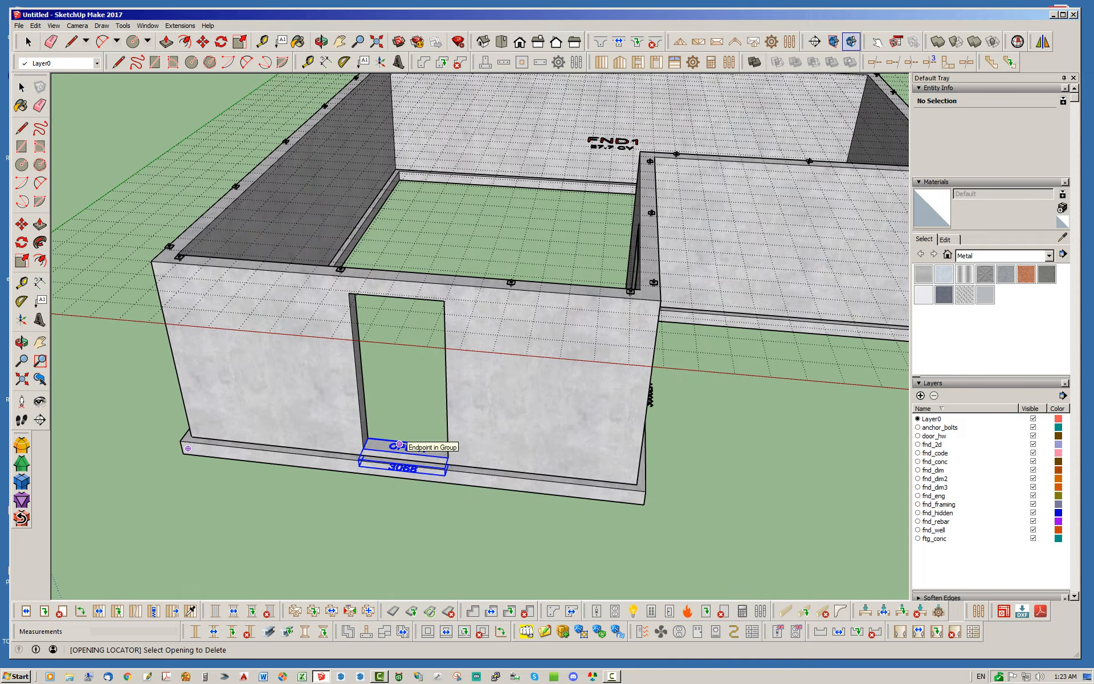
click(403, 450)
key(space)
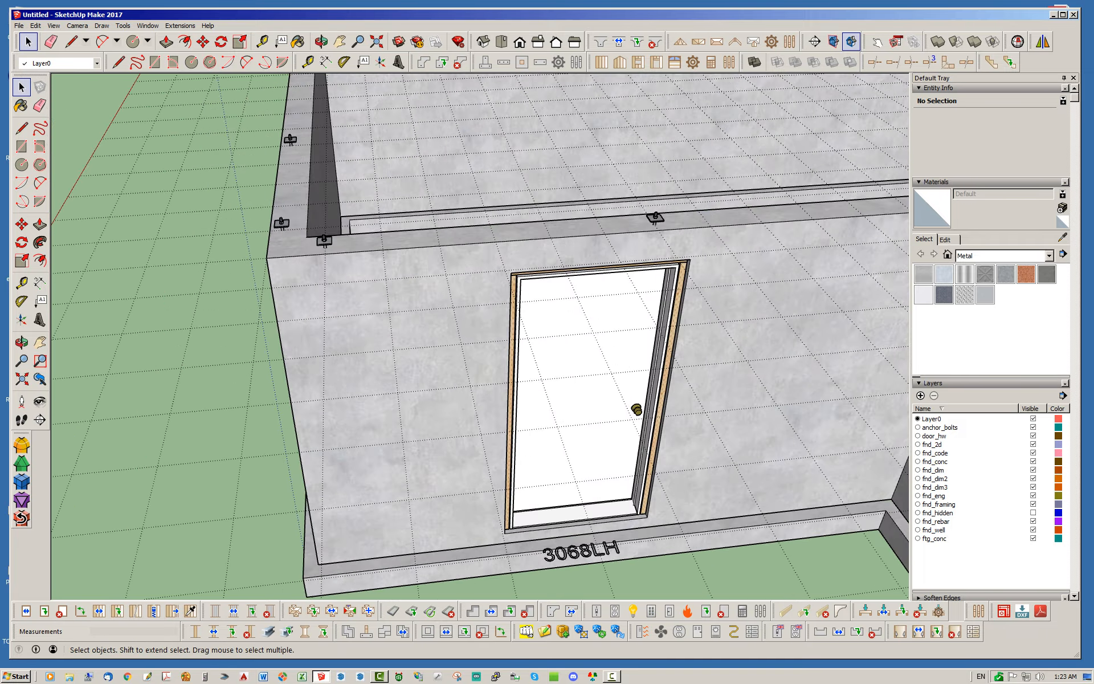
Examine the installed door, its lumber buck, jamb and threshold from both the outside and inside of the wall
middle_drag(525, 513, 507, 456)
scroll(525, 446, up, 5)
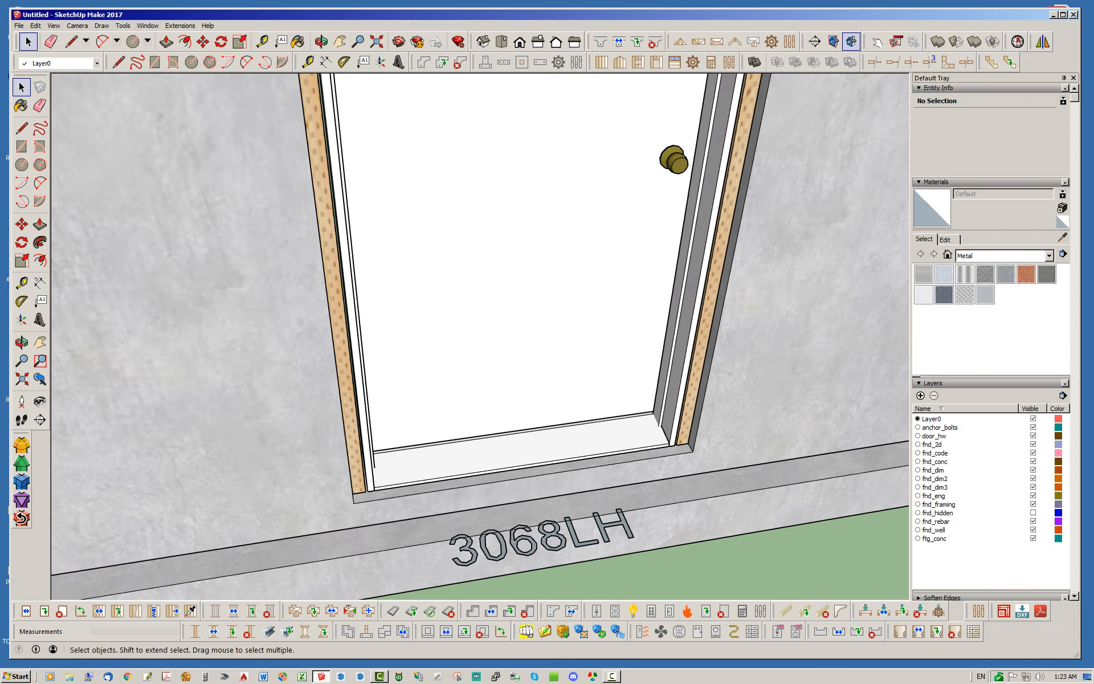
scroll(532, 402, down, 6)
middle_drag(553, 331, 336, 319)
scroll(448, 330, down, 3)
middle_drag(413, 348, 188, 284)
scroll(336, 308, up, 8)
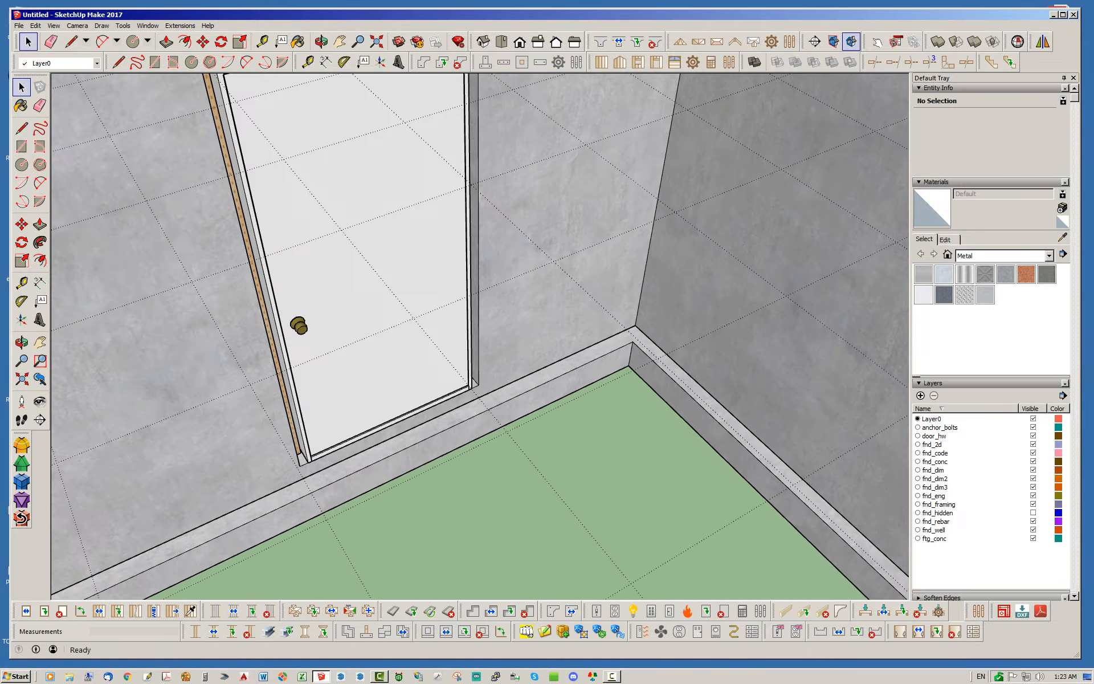
scroll(177, 370, up, 3)
scroll(382, 359, down, 3)
middle_drag(381, 359, 686, 297)
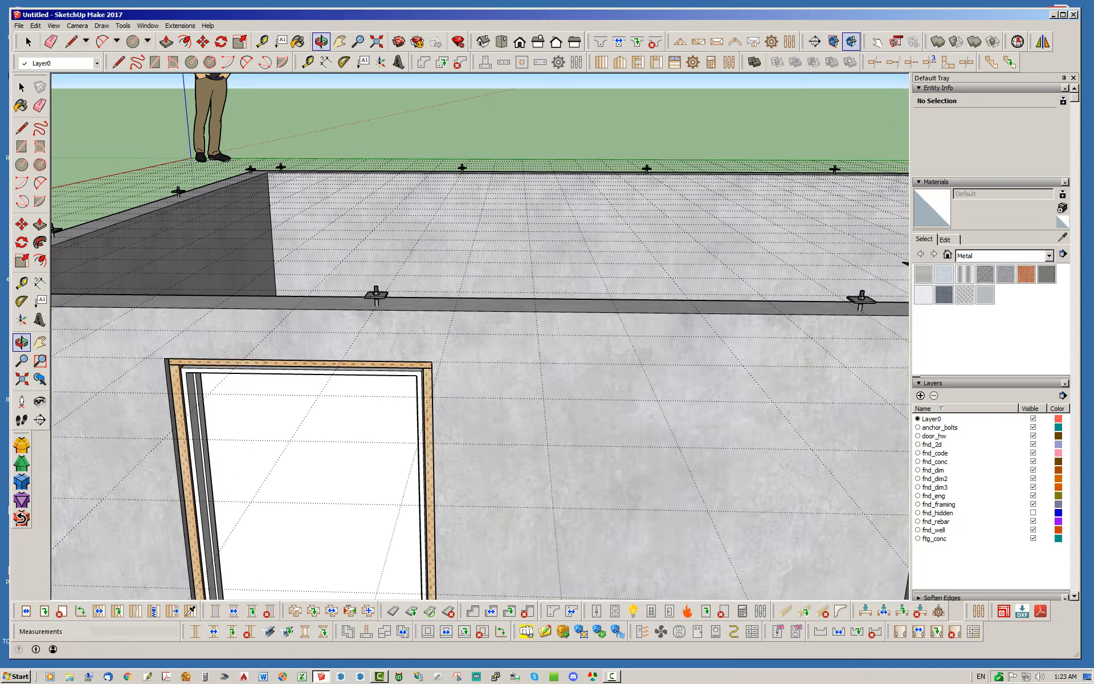
scroll(686, 296, down, 2)
scroll(365, 435, up, 3)
scroll(465, 266, down, 4)
scroll(460, 506, up, 5)
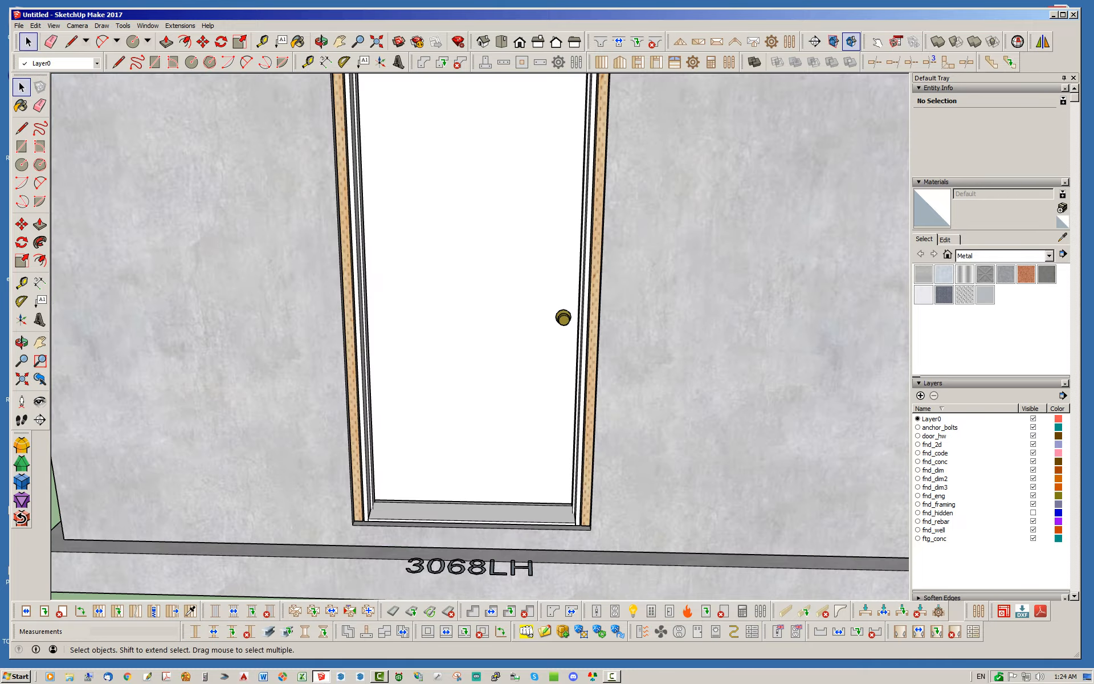
middle_drag(540, 507, 598, 519)
scroll(569, 447, down, 5)
scroll(569, 478, up, 4)
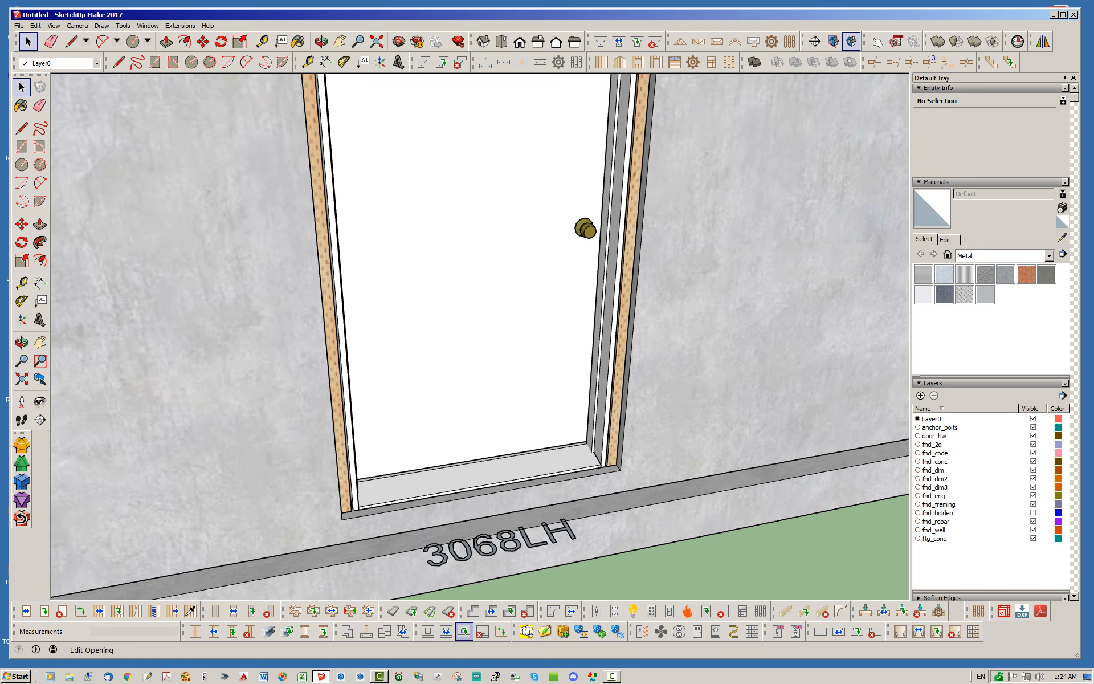
Edit the installed door opening and change its door swing to RH IN
click(465, 631)
click(548, 383)
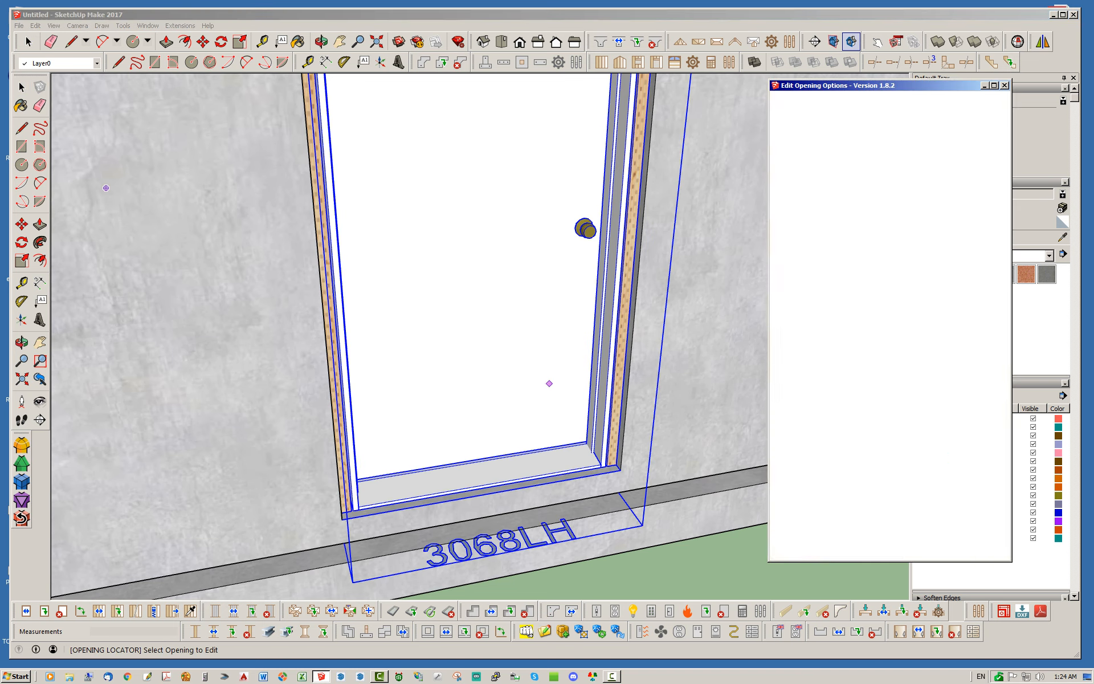
drag(1005, 222, 1005, 316)
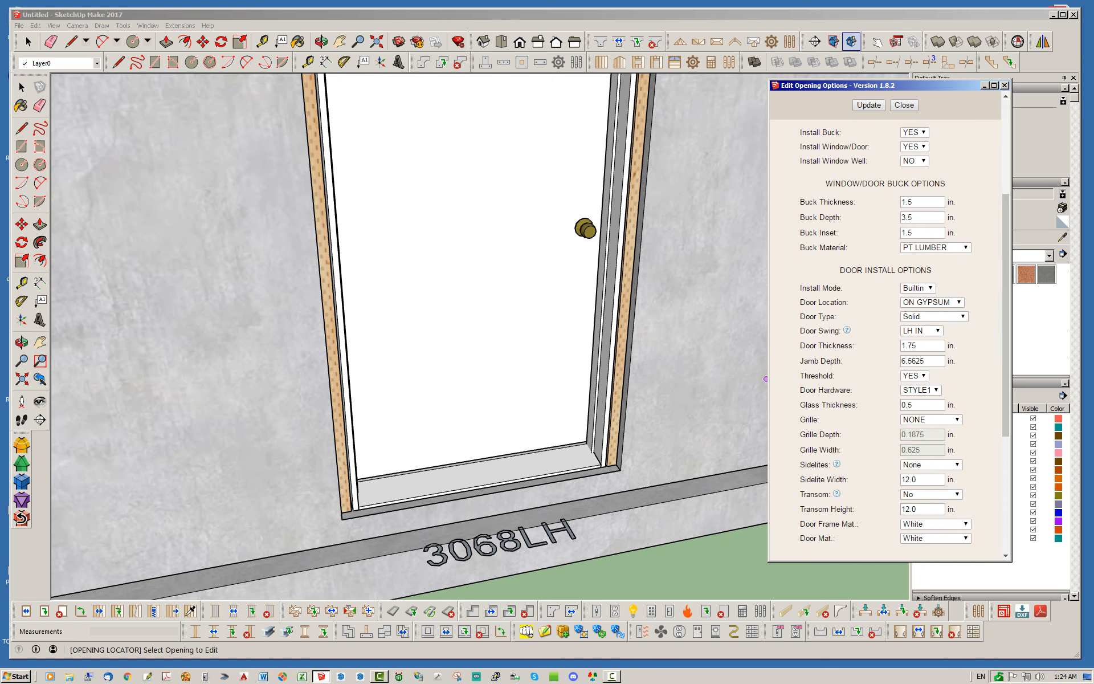
click(920, 330)
click(917, 352)
click(869, 104)
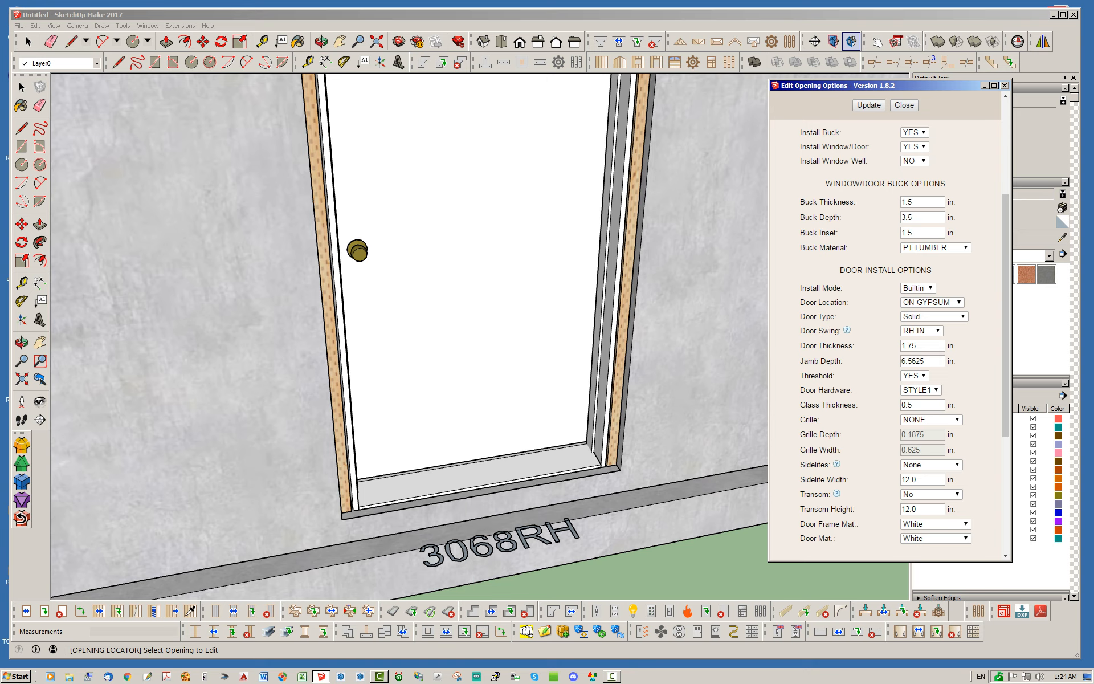
Set the door opening's buck inset to 0 in and apply the change
drag(914, 232, 899, 233)
text(0)
click(868, 104)
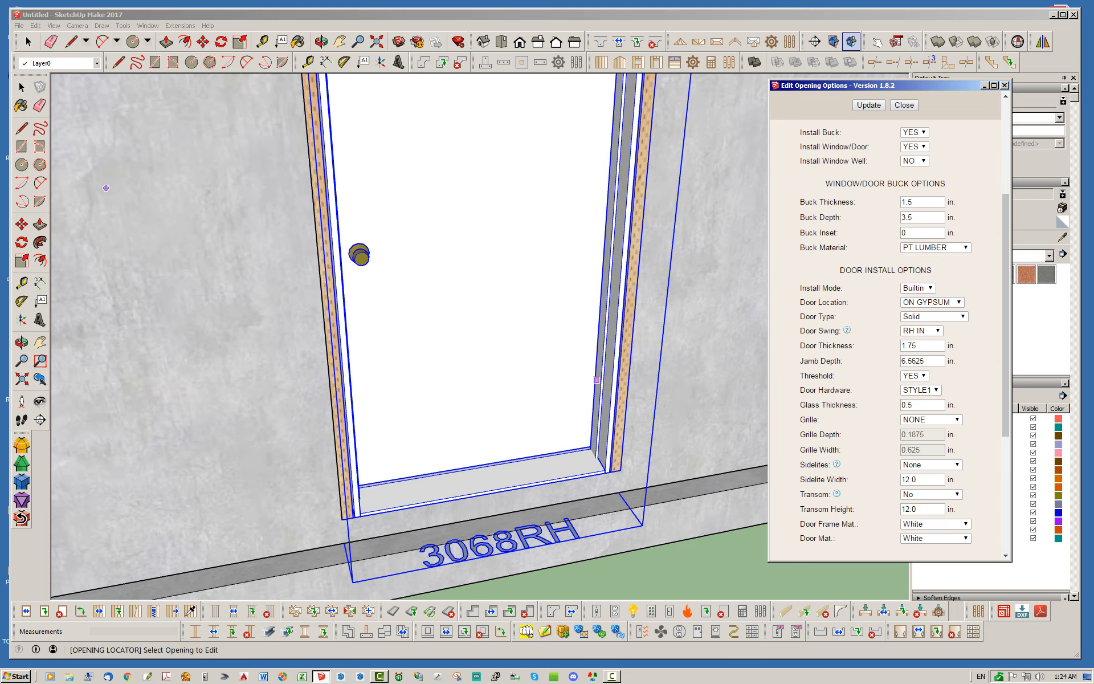
Try a single sidelite and double sidelites on the door opening, and return the sidelites option to None
scroll(592, 293, down, 4)
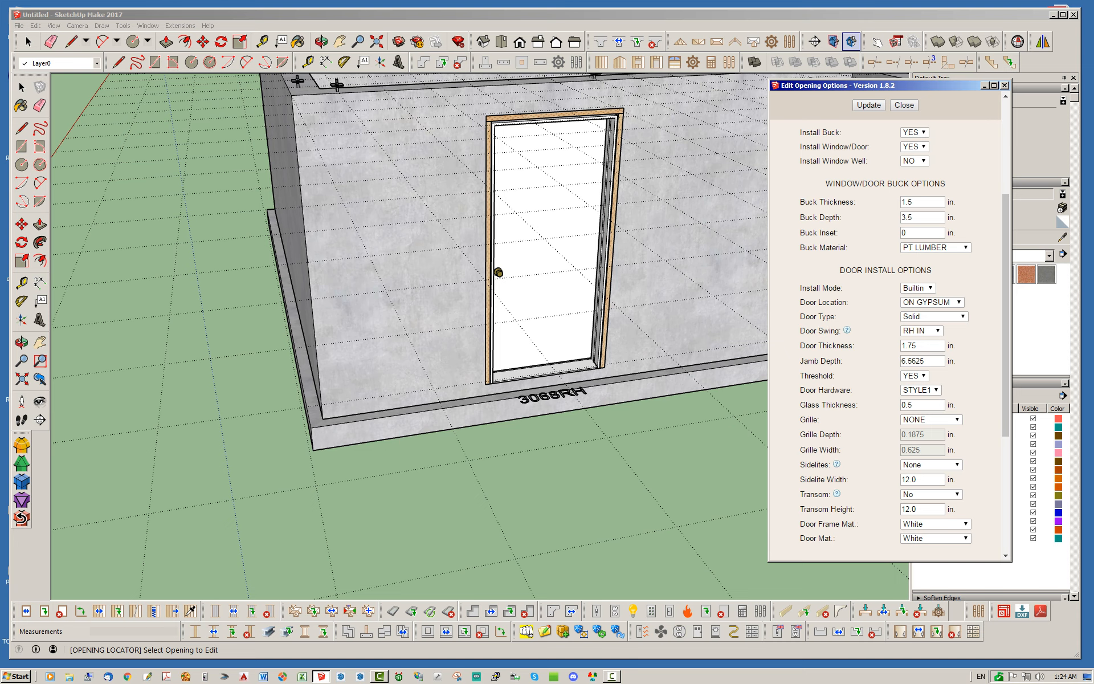
click(931, 464)
click(926, 484)
click(868, 105)
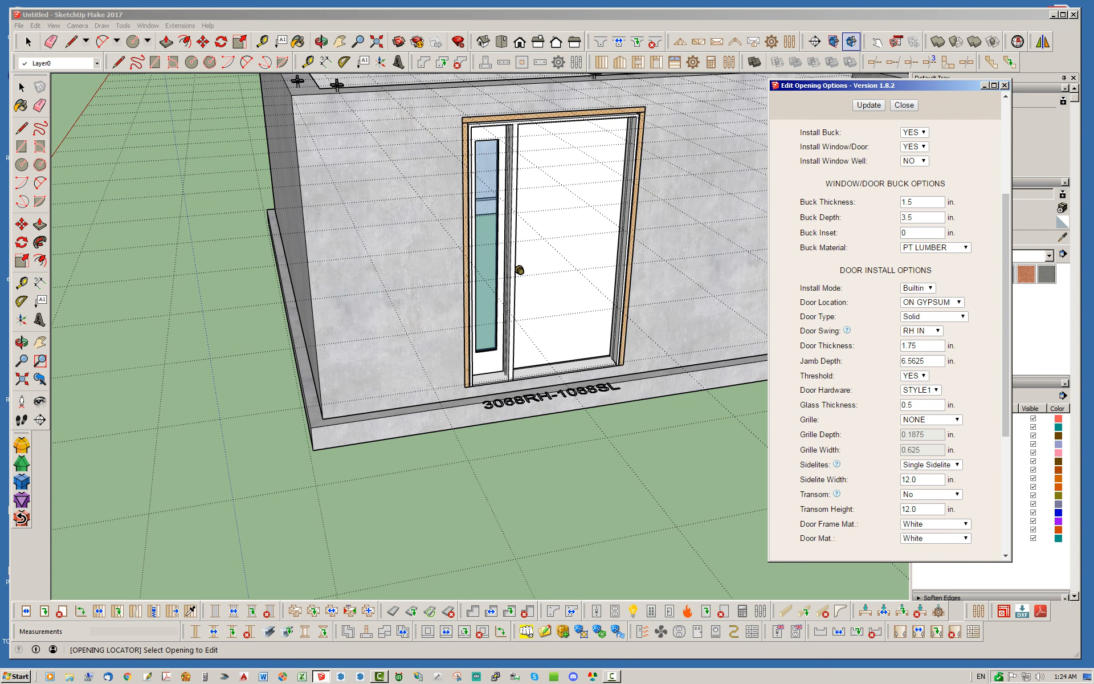
click(930, 464)
click(930, 493)
click(868, 104)
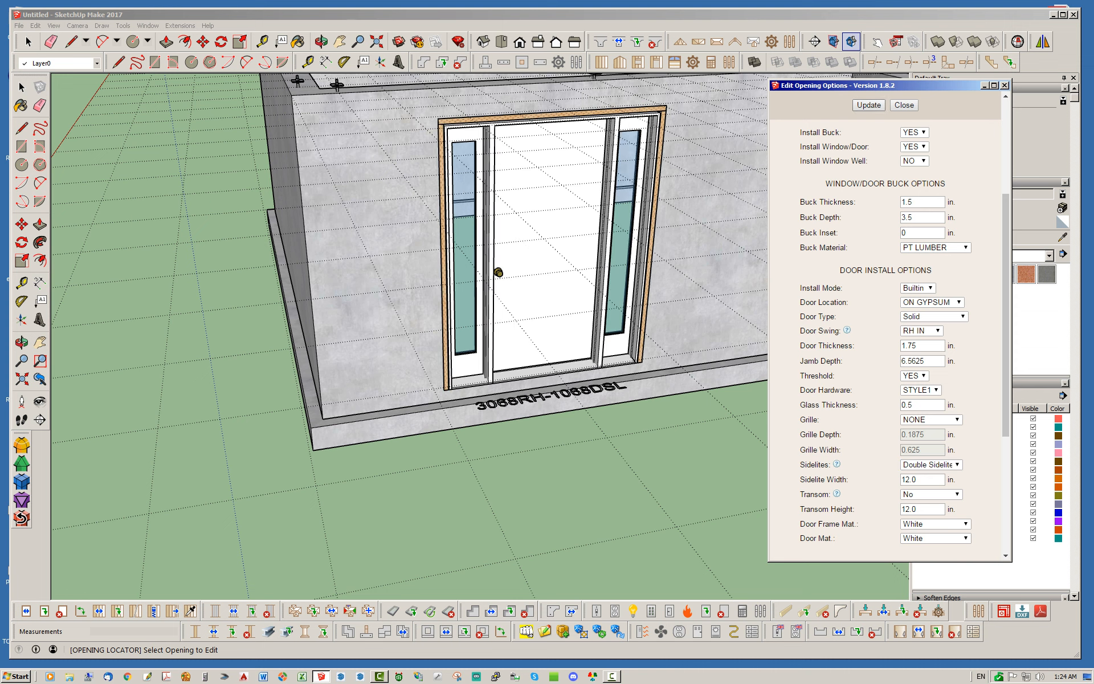
click(930, 464)
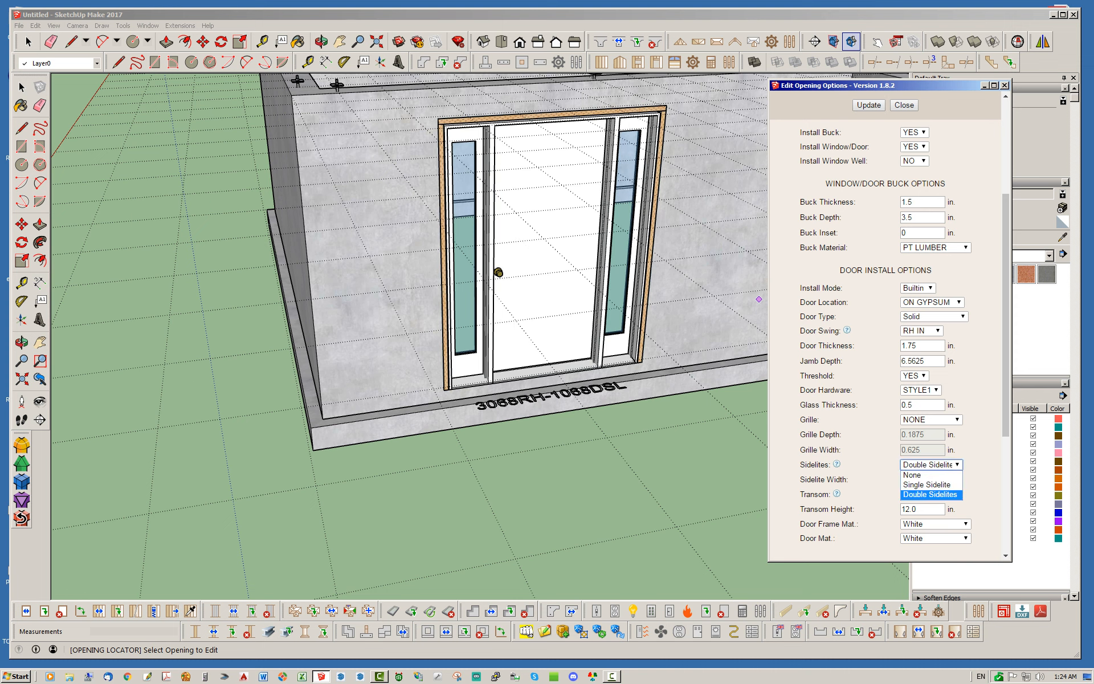
click(917, 474)
click(868, 104)
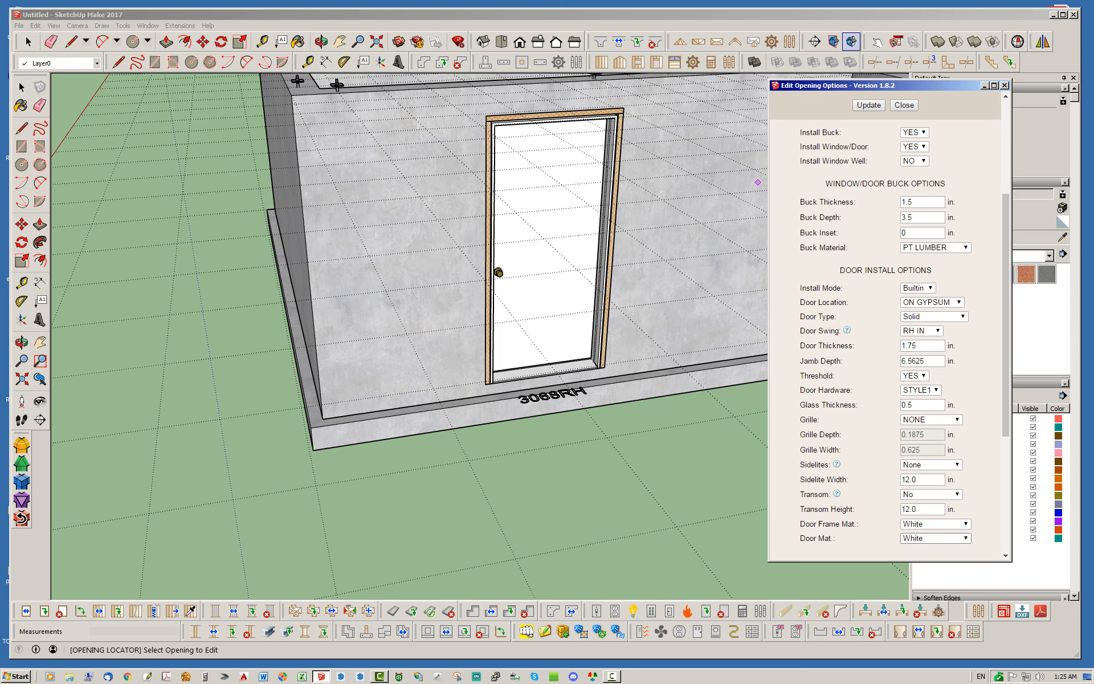
Finish editing the door opening and start a new foundation opening of type Window
drag(1005, 315, 1005, 222)
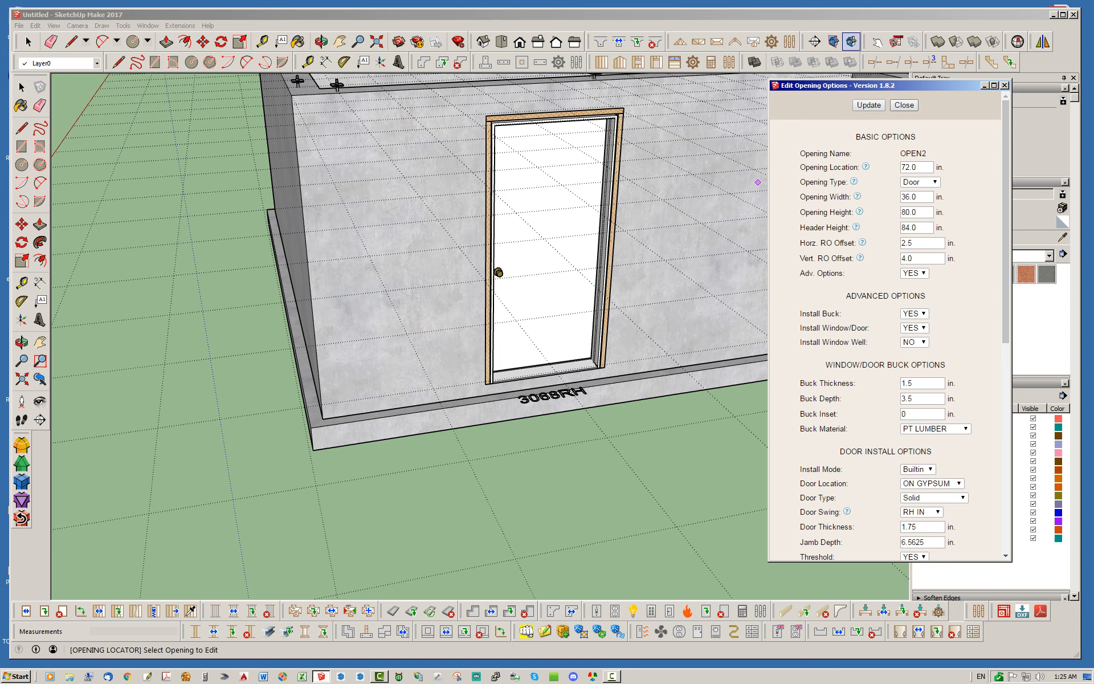
click(903, 105)
middle_drag(904, 105, 855, 108)
scroll(843, 285, down, 5)
middle_drag(569, 267, 837, 342)
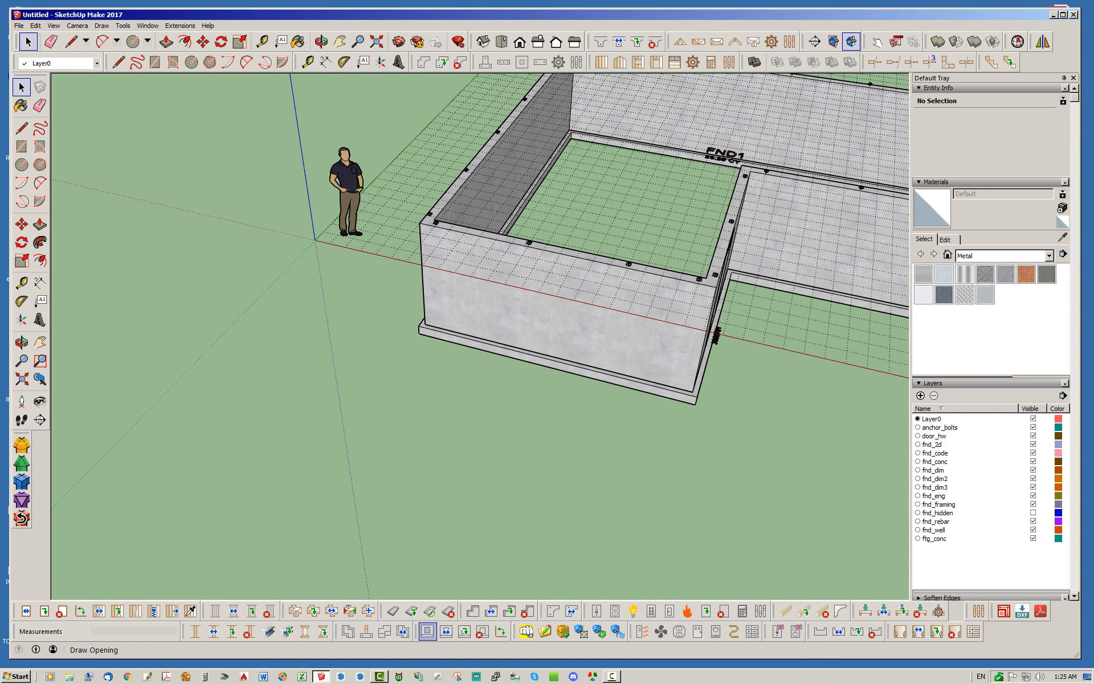
click(427, 631)
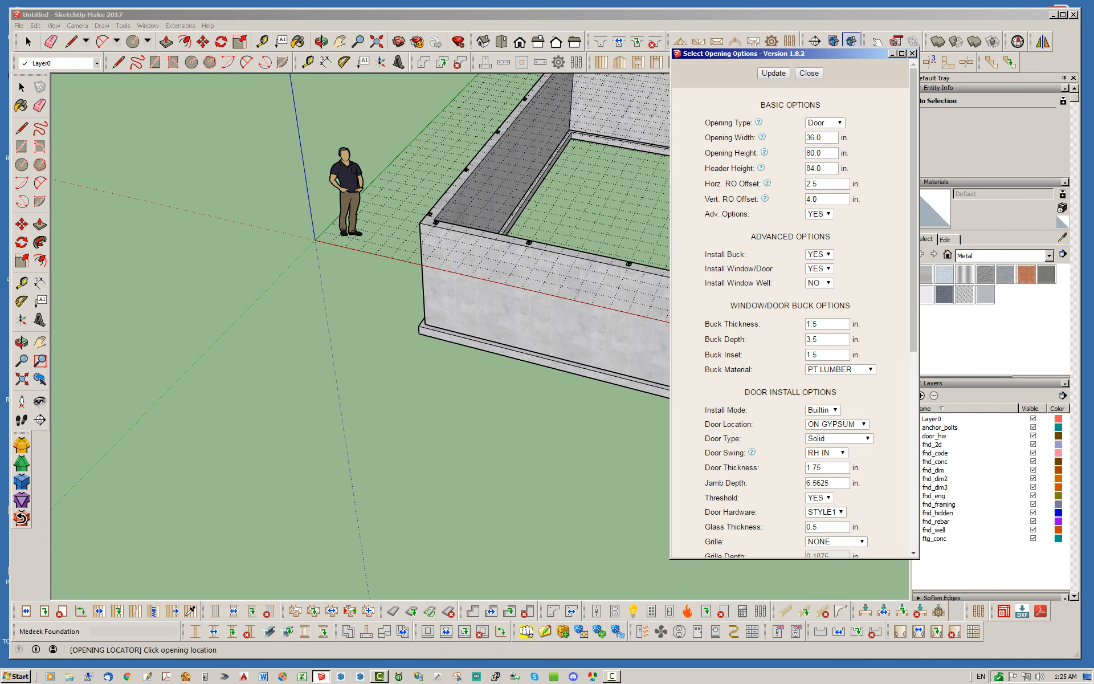
click(824, 122)
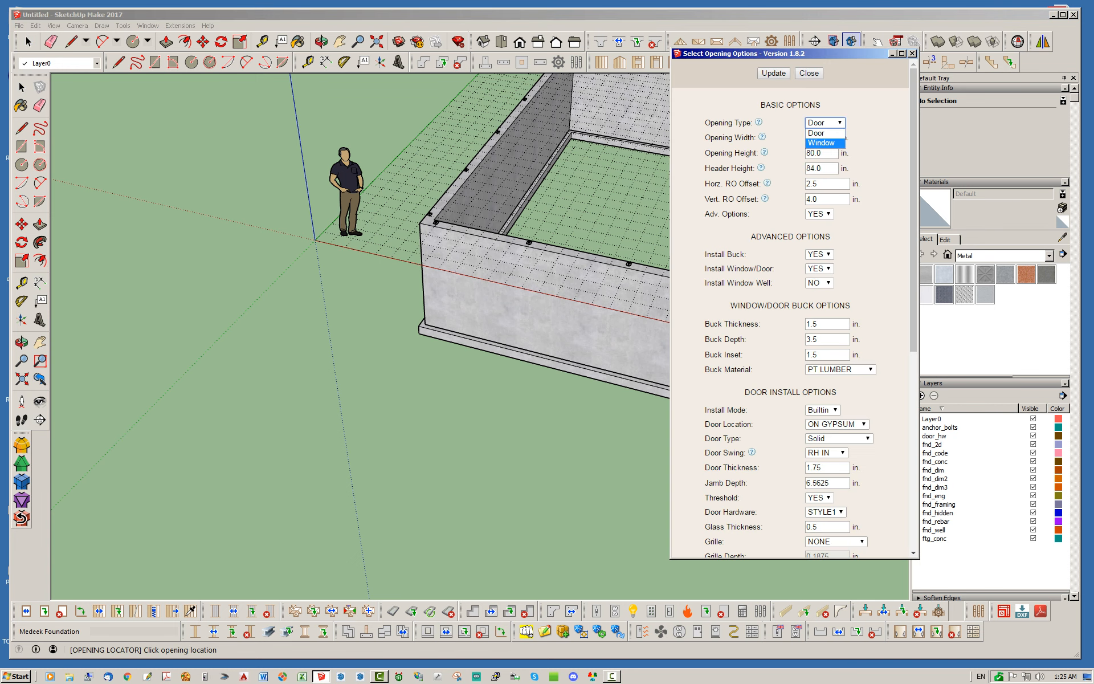
click(821, 142)
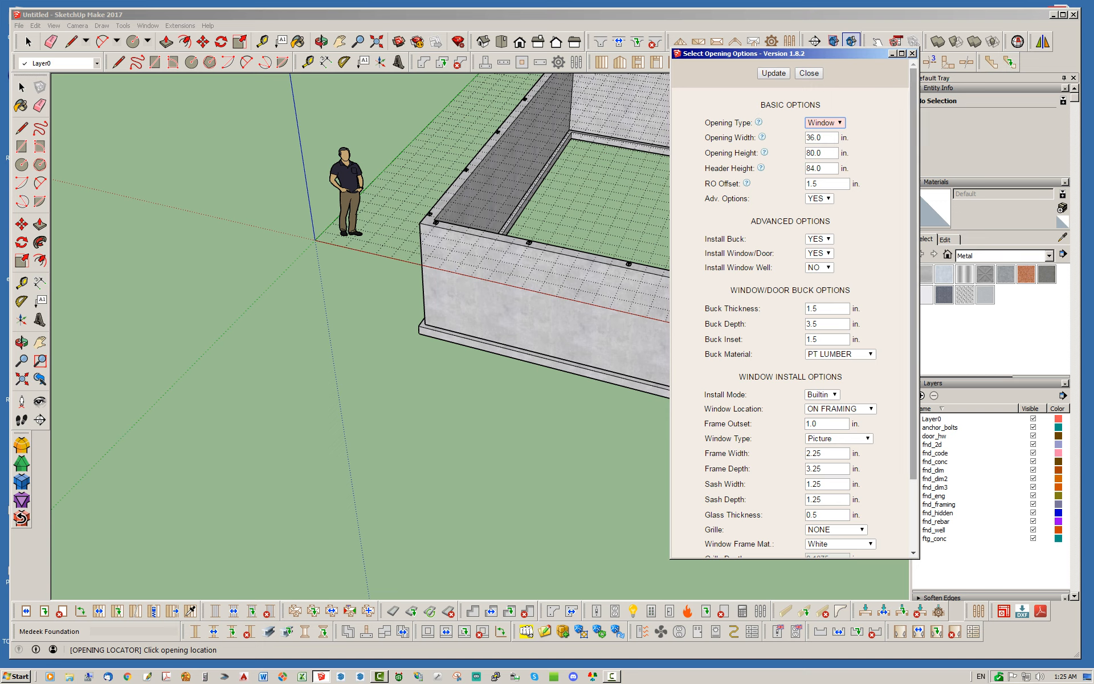
Set Install Window Well to YES for the new window opening and review the window install and well options
scroll(792, 313, down, 3)
scroll(791, 313, up, 3)
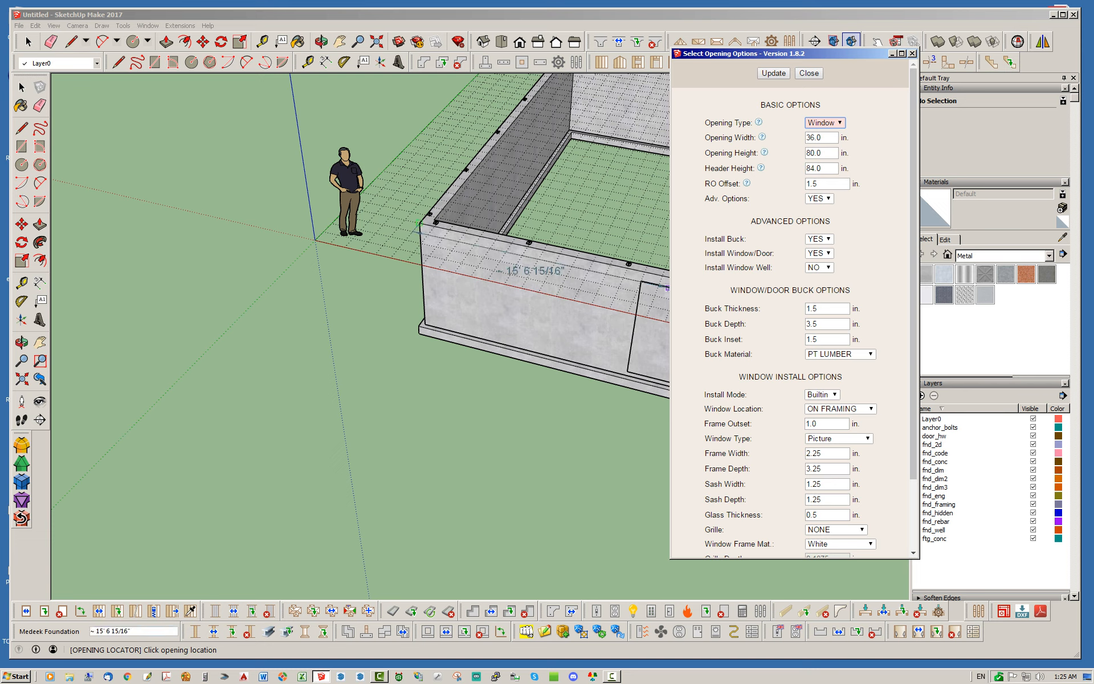
click(819, 267)
click(816, 278)
scroll(792, 342, down, 4)
scroll(792, 319, up, 5)
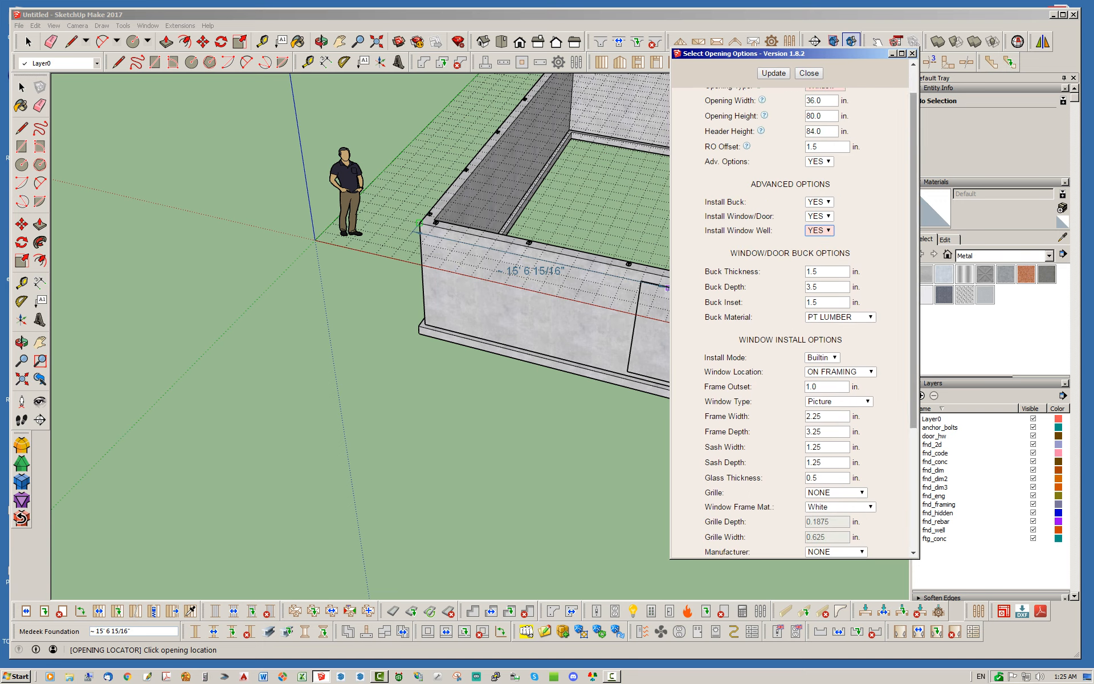
scroll(792, 319, down, 3)
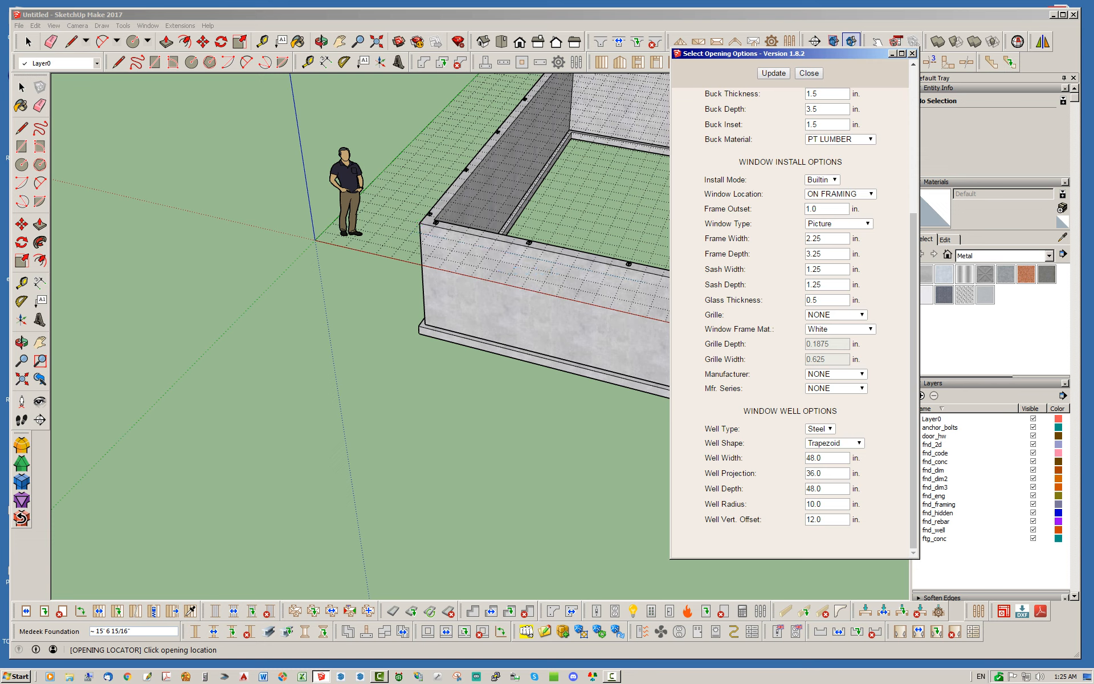
scroll(819, 245, up, 4)
Set the window's opening height to 48 in and apply the opening options
double_click(813, 131)
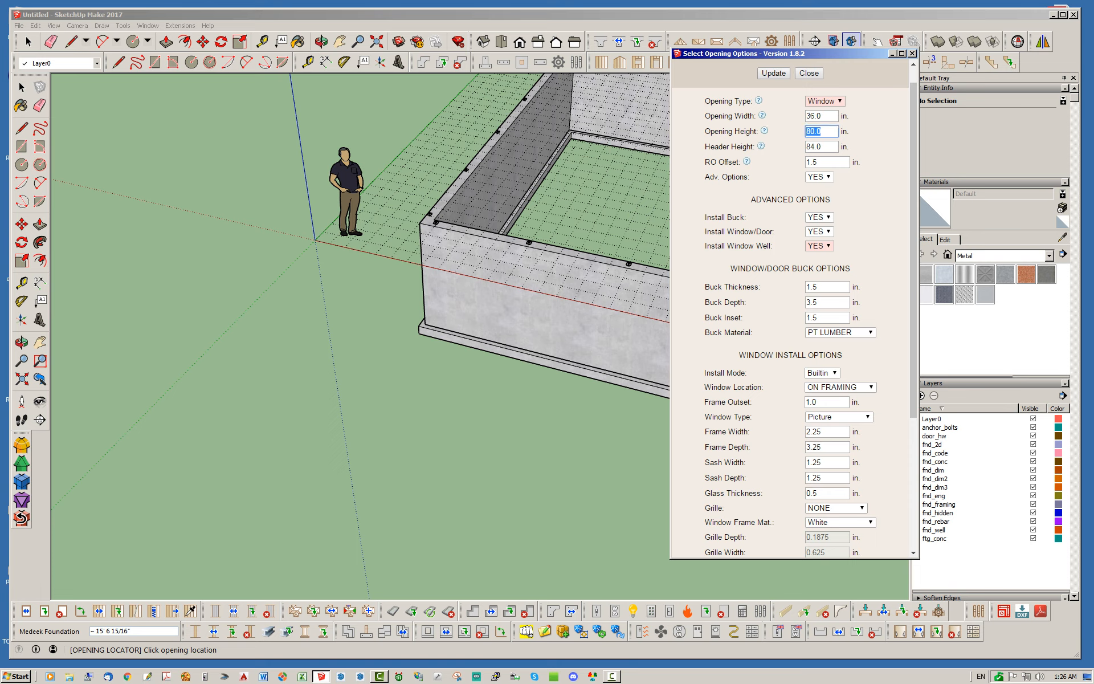
text(48)
scroll(790, 322, up, 1)
click(772, 73)
Place the 36 × 48 in window opening 10' along the short end wall, measured from the corner nearest the human figure
scroll(512, 279, up, 2)
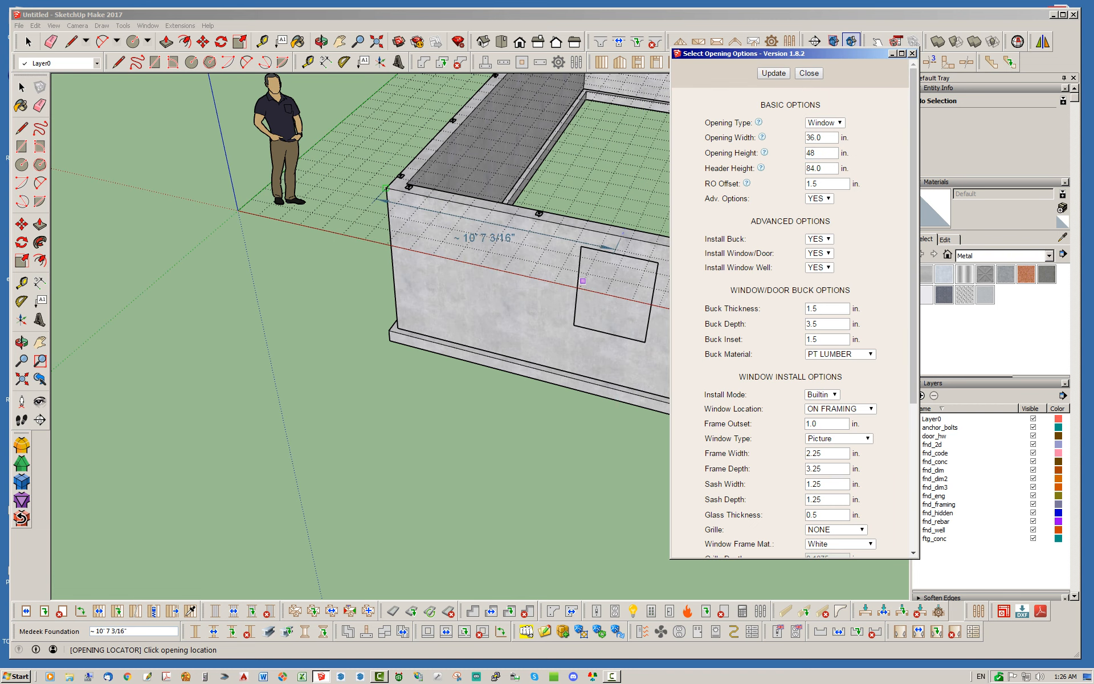
click(607, 233)
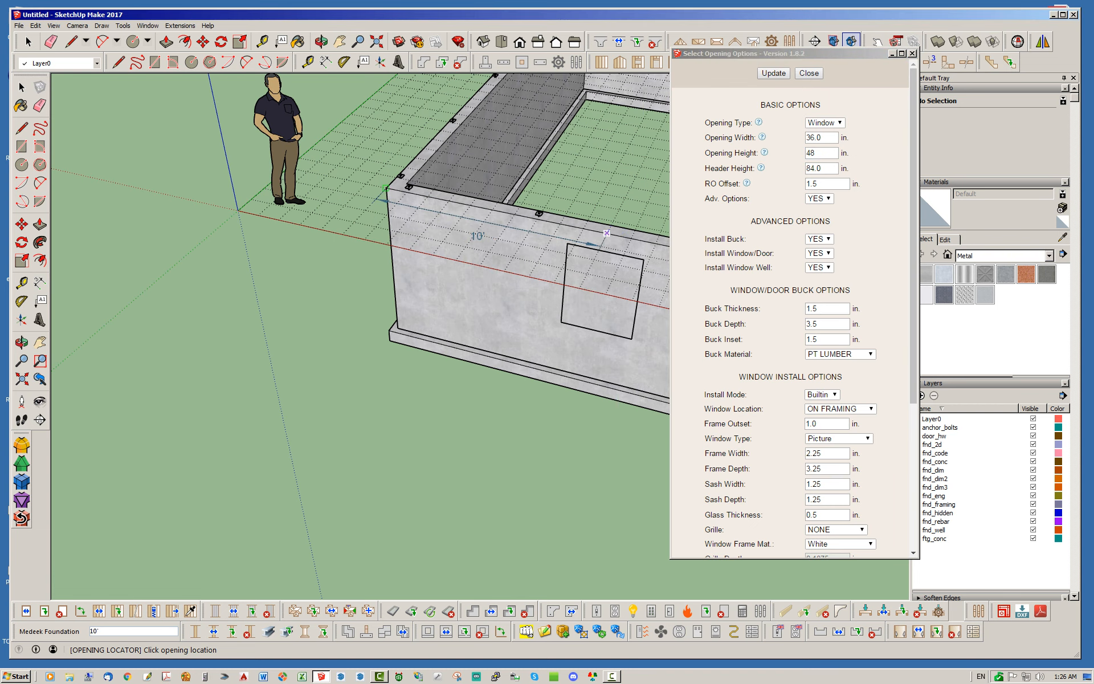
click(808, 73)
Examine the installed window and its corrugated steel window well from outside the end wall
middle_drag(473, 199, 582, 194)
scroll(583, 194, up, 3)
scroll(634, 282, up, 2)
middle_drag(633, 283, 616, 323)
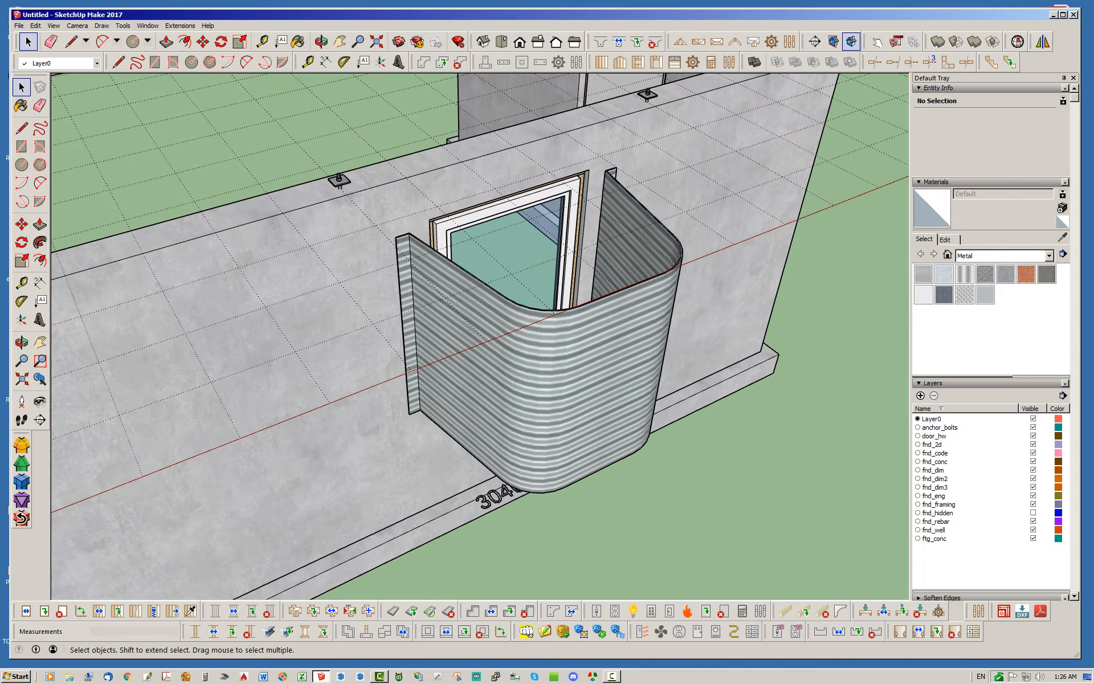
middle_drag(616, 323, 587, 322)
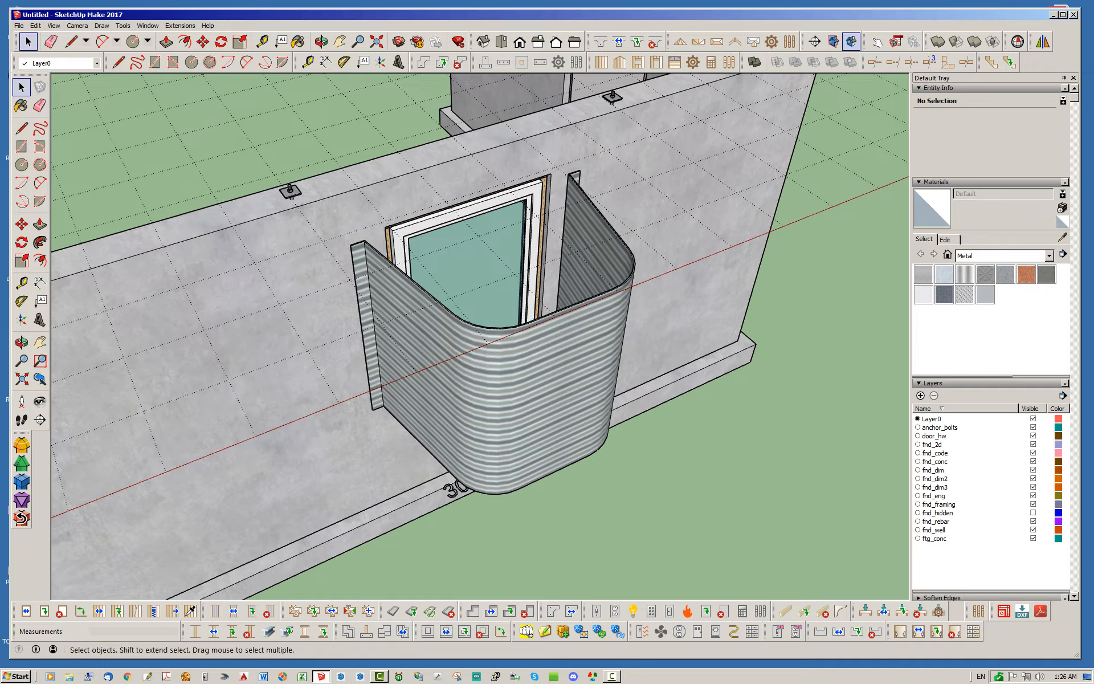
middle_drag(480, 296, 441, 313)
Open the window opening for editing and review its buck, window install and well options and the opening width help
click(464, 630)
click(456, 246)
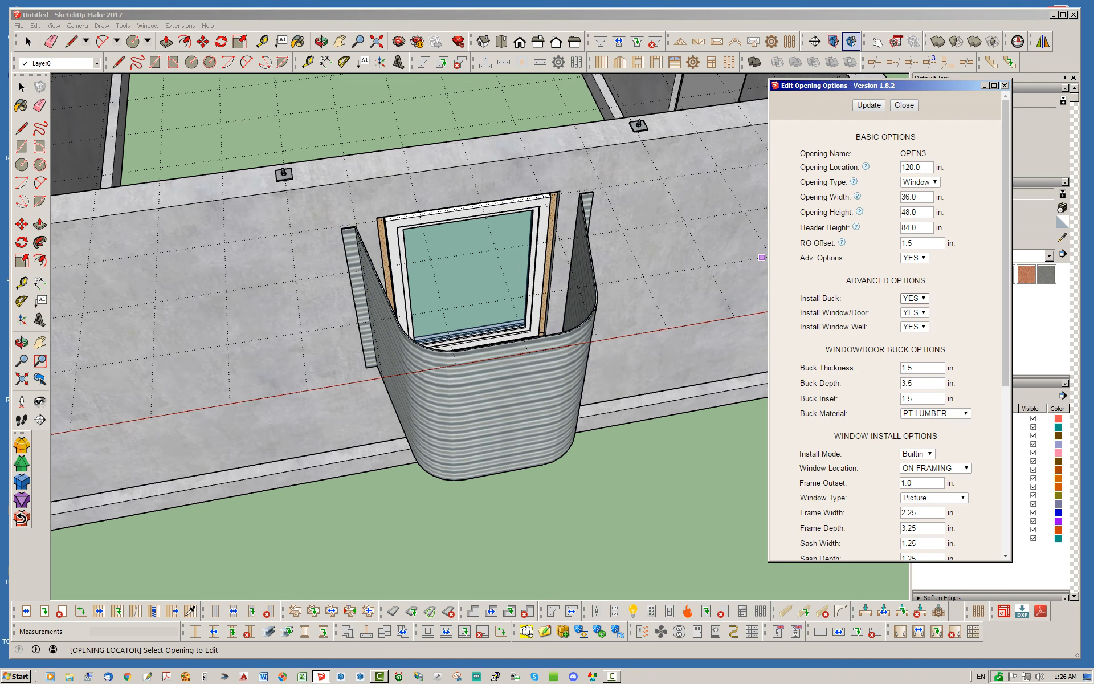
scroll(886, 342, down, 5)
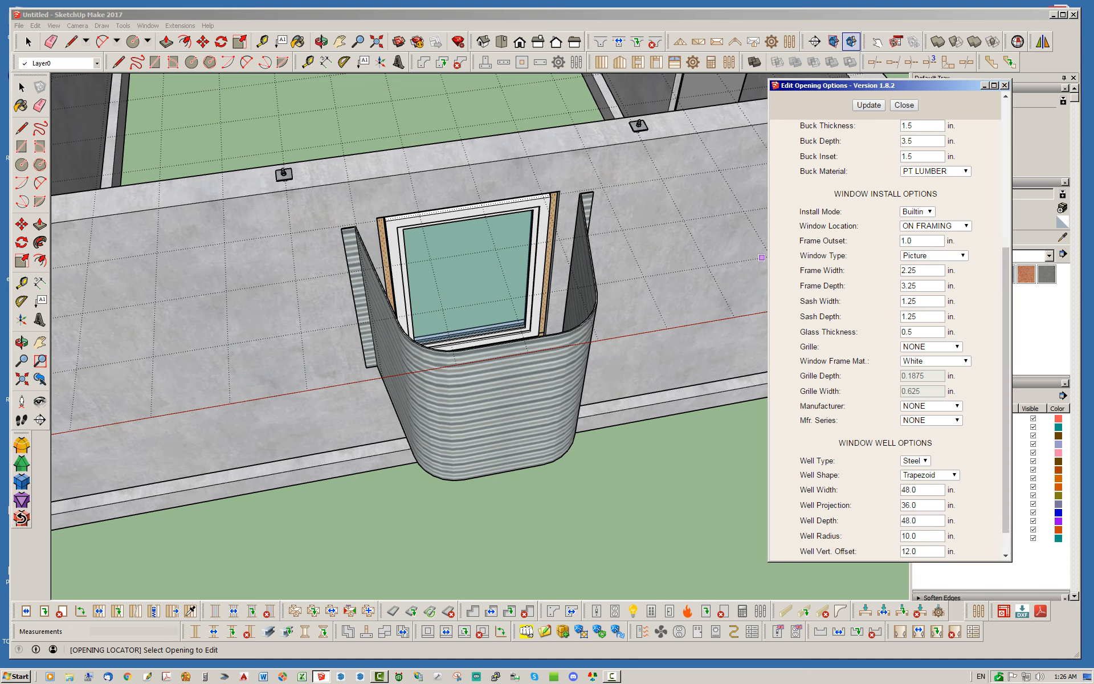
scroll(886, 341, up, 4)
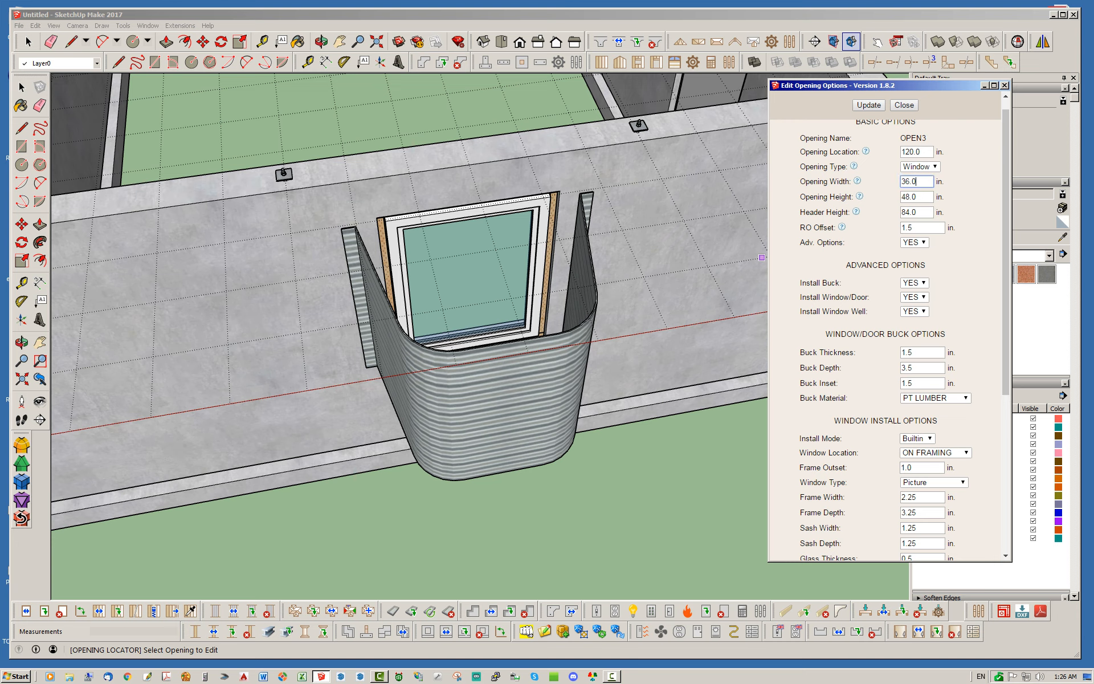
mouse_move(857, 181)
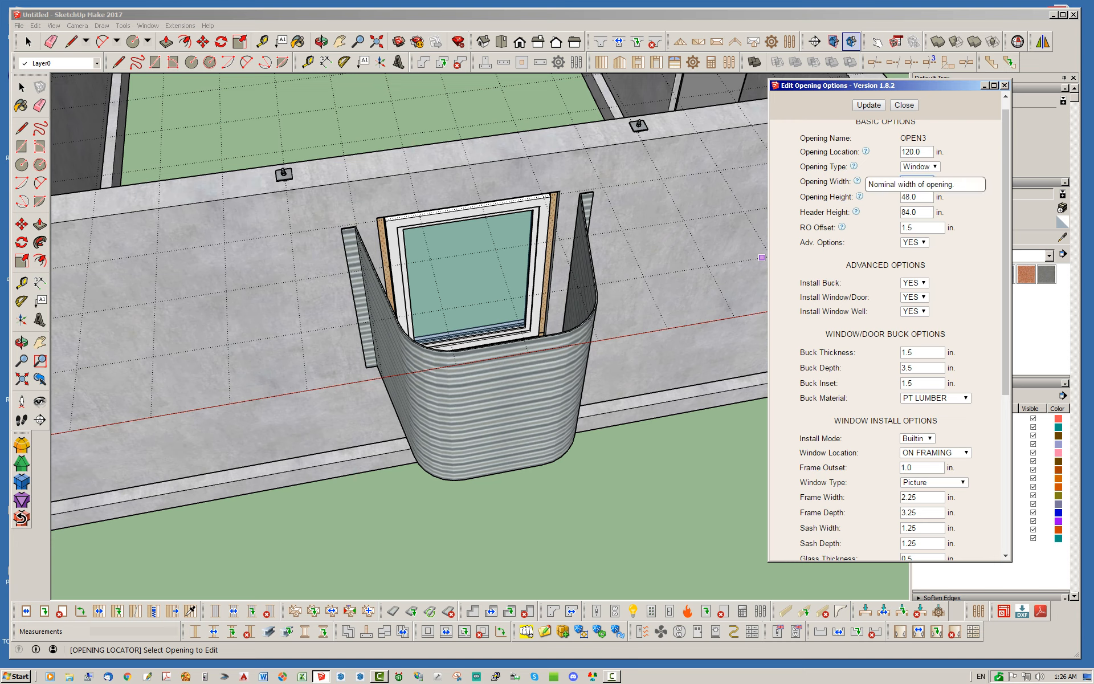
Set the window opening's width to 48 in and its window well's width to 60 in, updating the model for each
text(48)
click(869, 105)
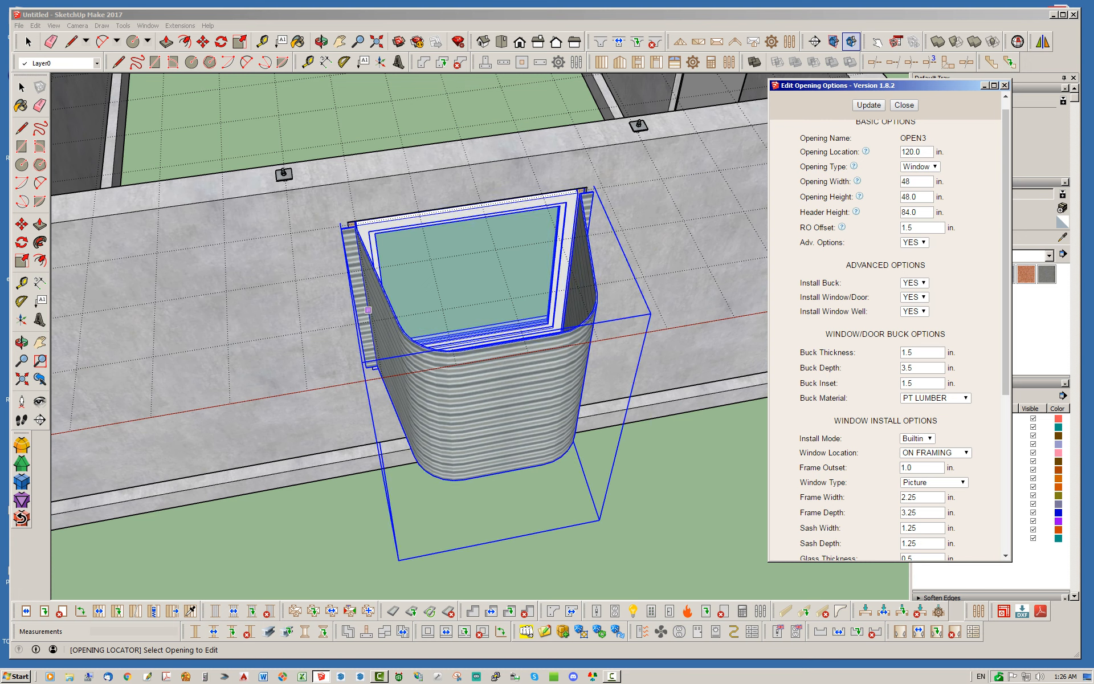
scroll(886, 342, down, 1)
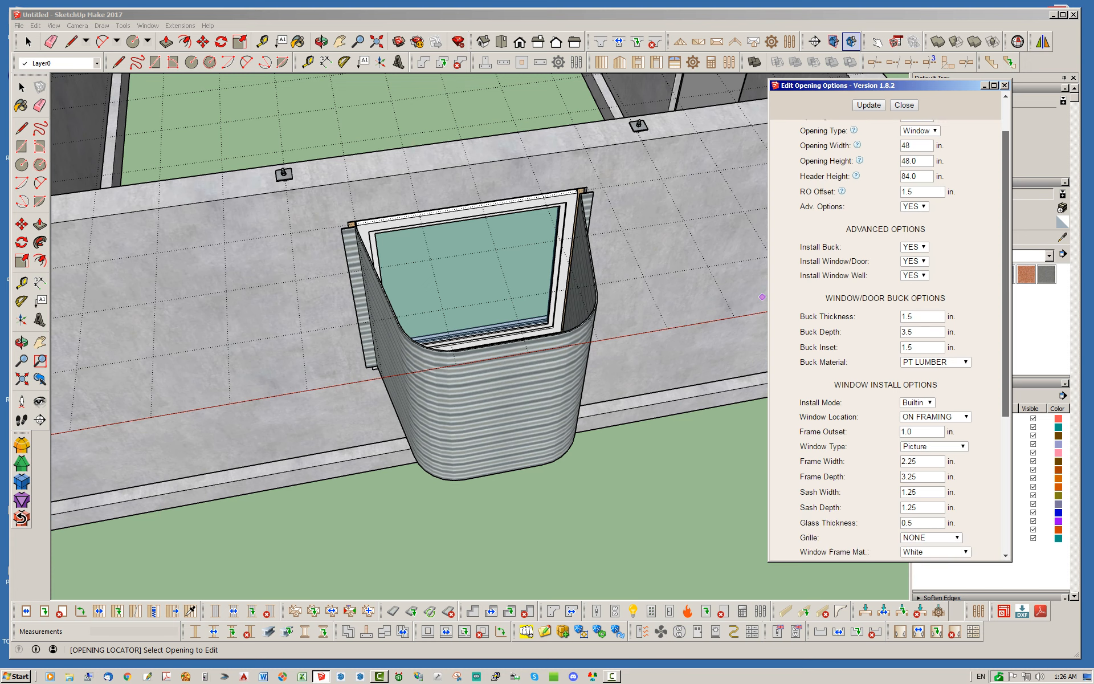
scroll(886, 342, down, 6)
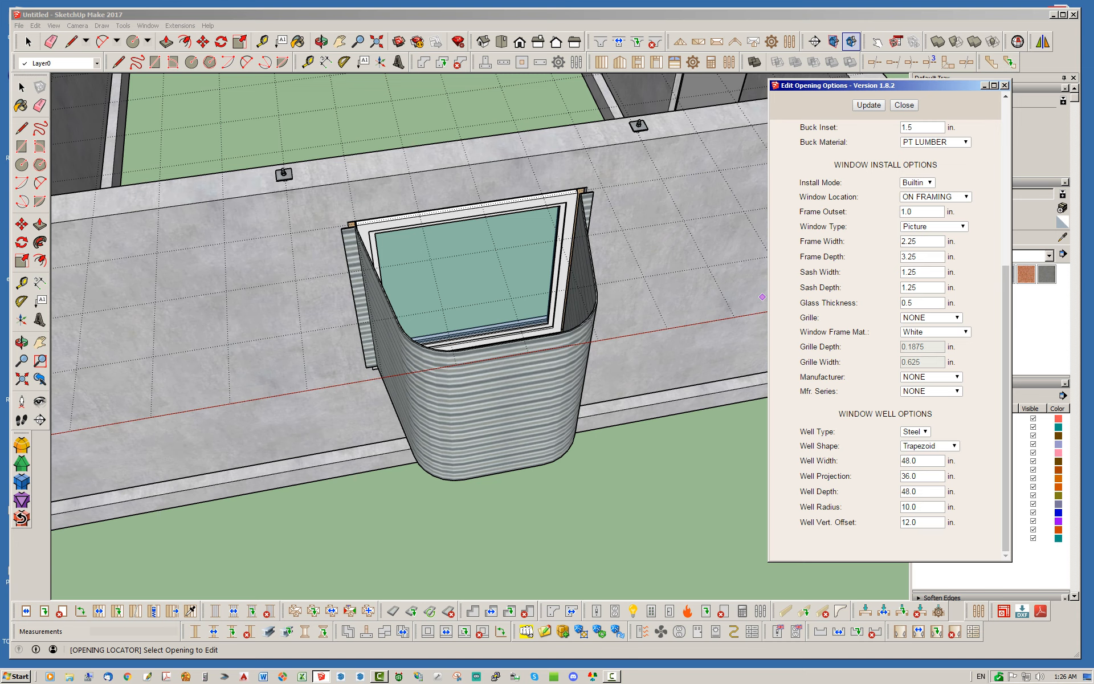
double_click(913, 461)
text(60)
click(868, 105)
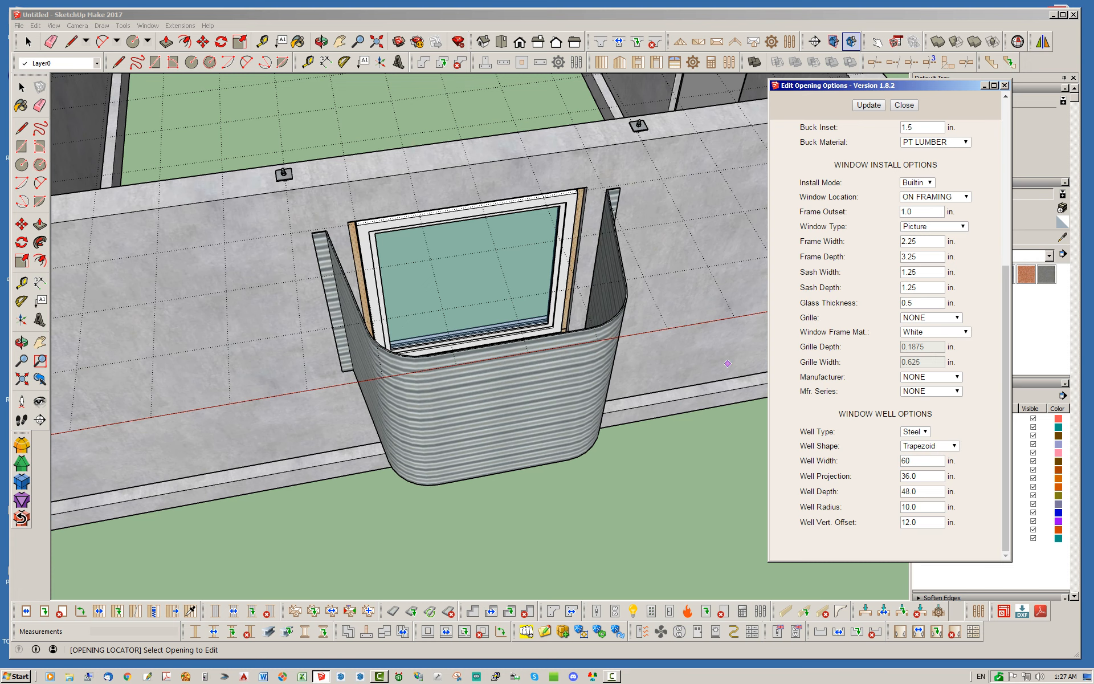
Set the window well's vertical offset to 16 in and update the opening
middle_drag(473, 362, 487, 282)
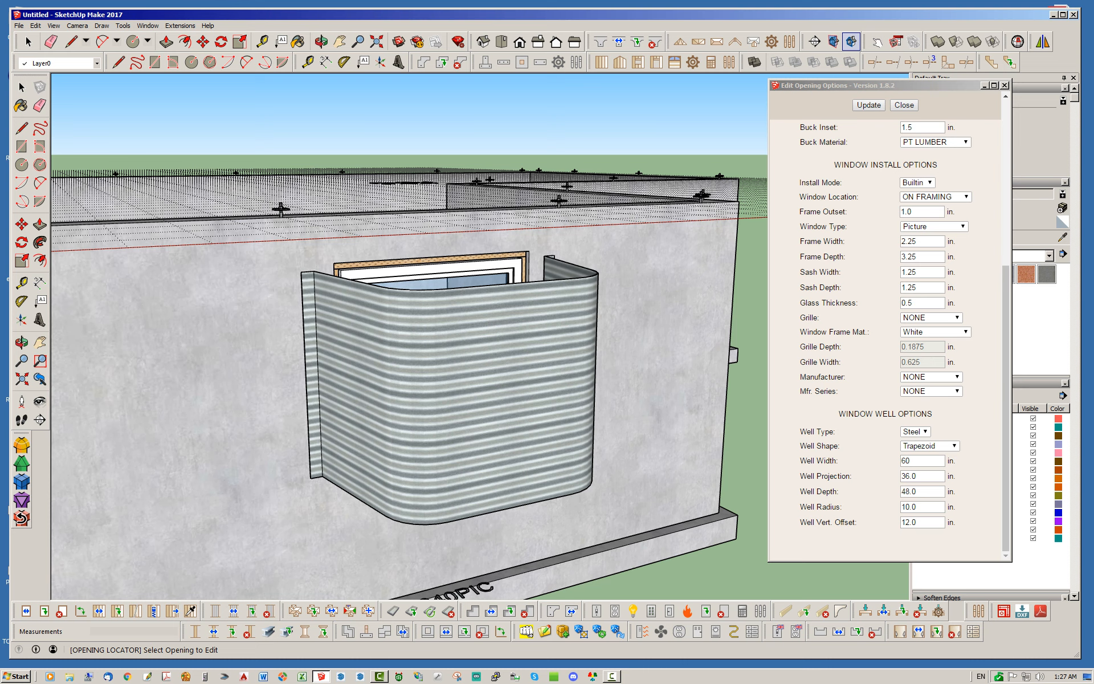
double_click(913, 522)
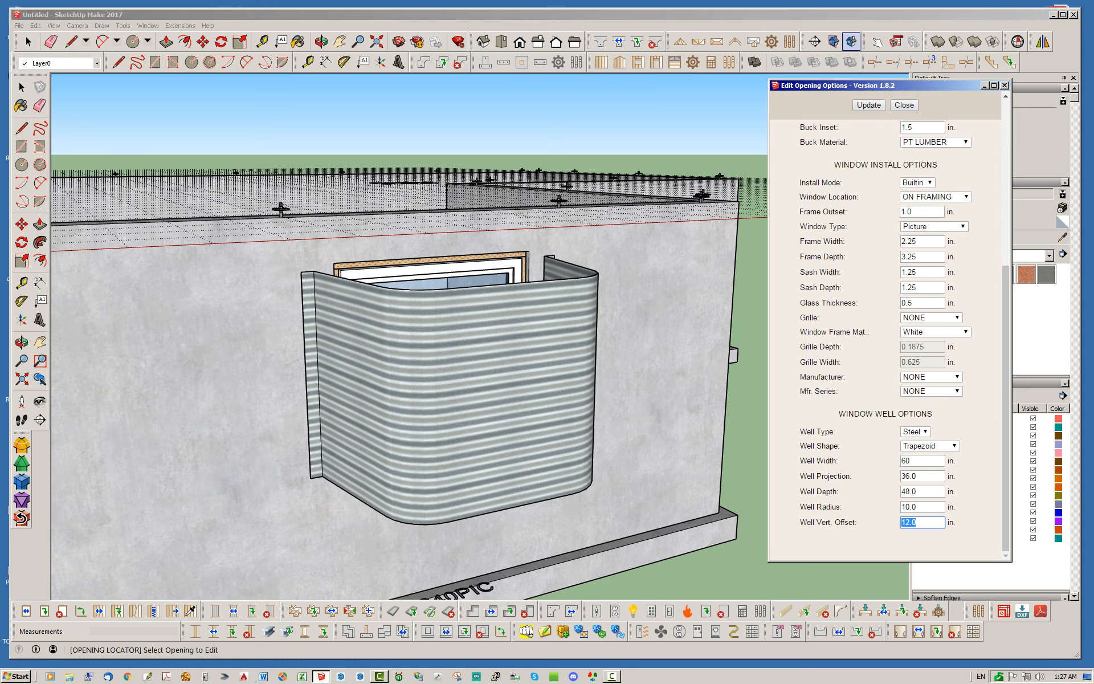
text(16)
click(868, 105)
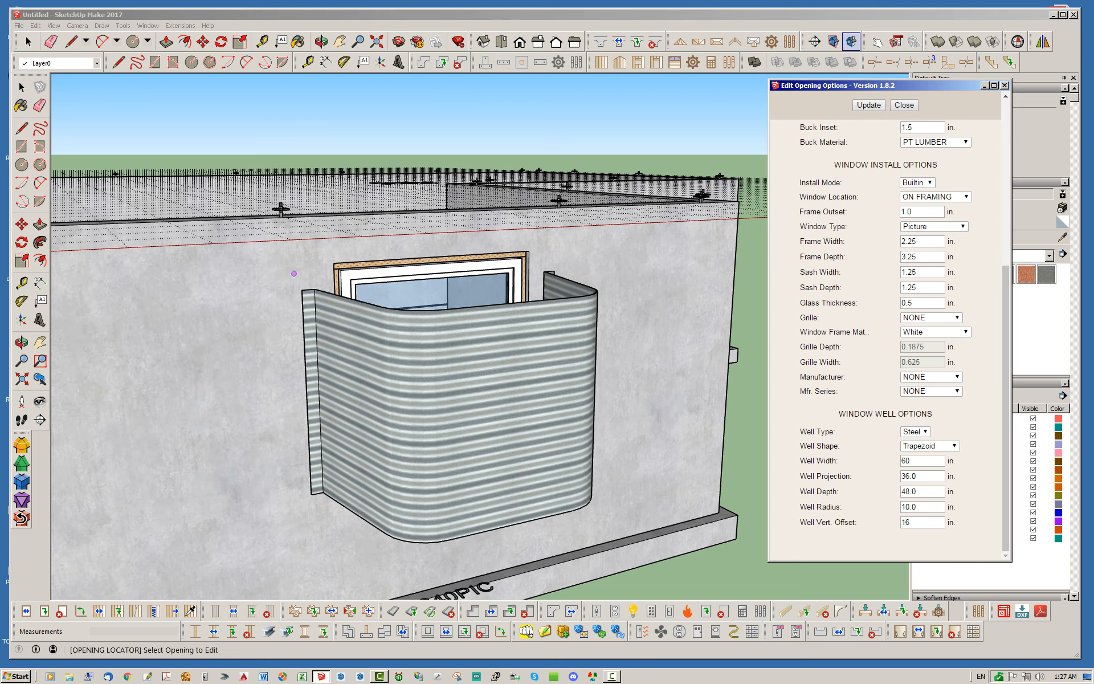
Try a projection of 24 in for the window well and update the opening
middle_drag(350, 384, 456, 245)
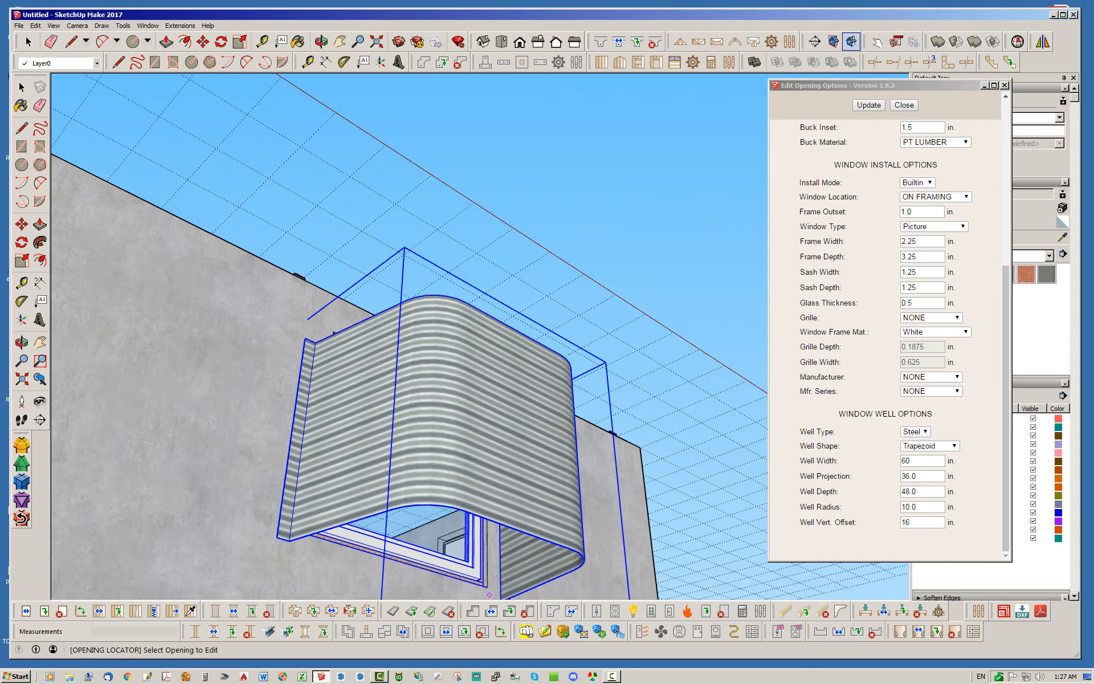
middle_drag(455, 369, 452, 575)
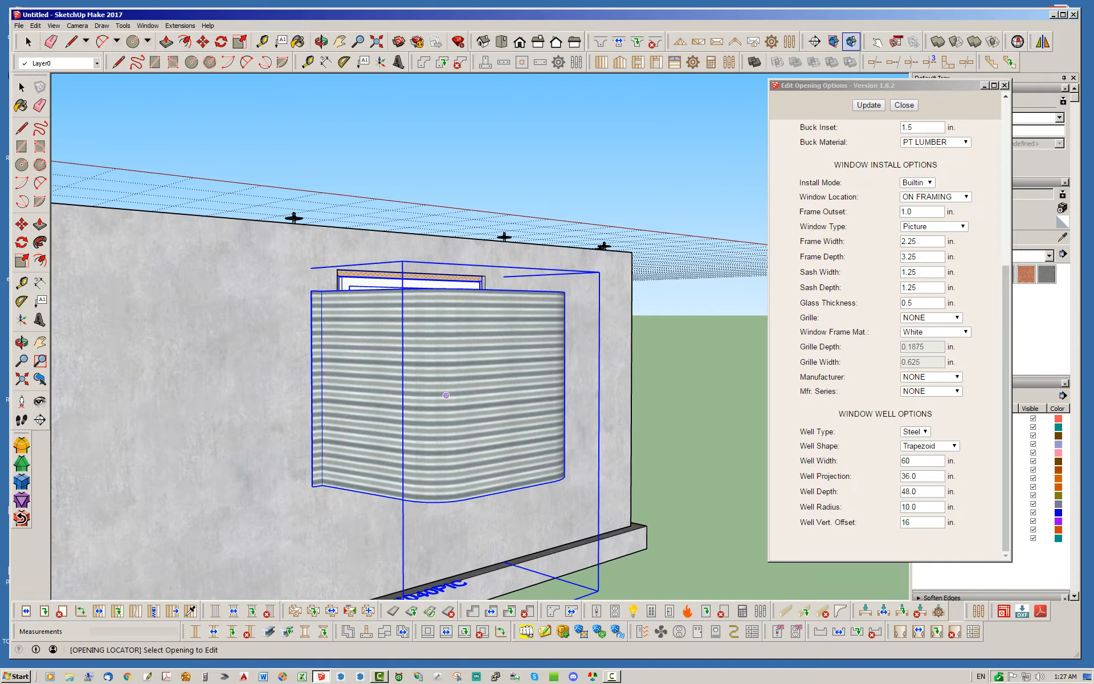
middle_drag(502, 396, 495, 559)
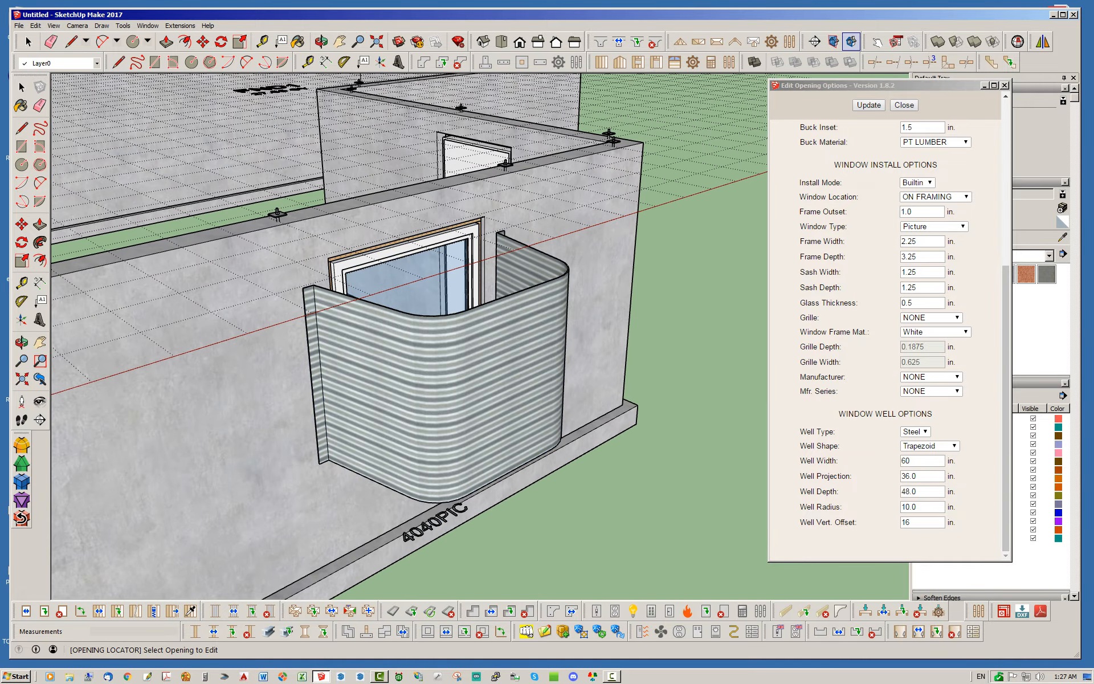
middle_drag(353, 336, 501, 356)
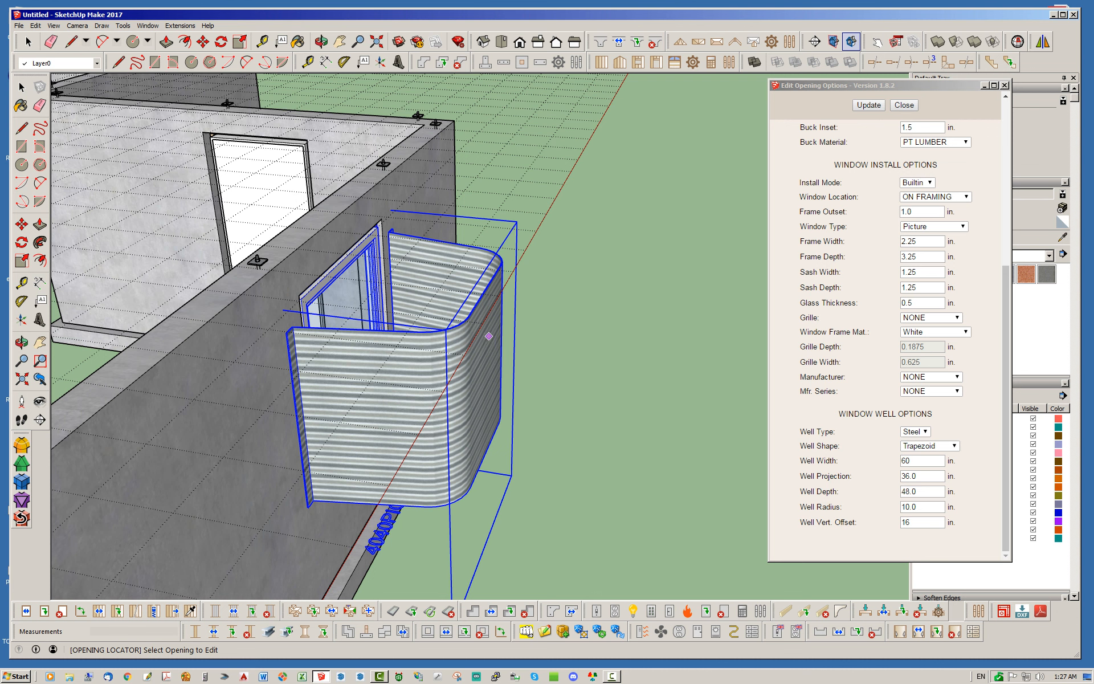
double_click(909, 476)
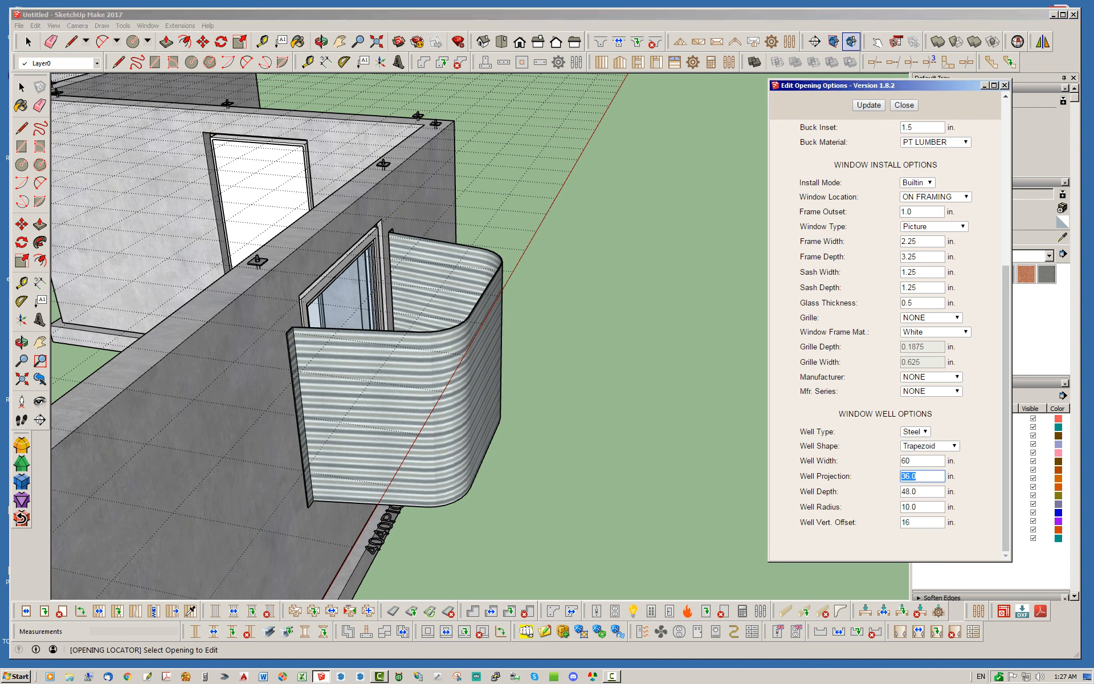
text(26)
key(BackSpace)
text(4)
click(868, 105)
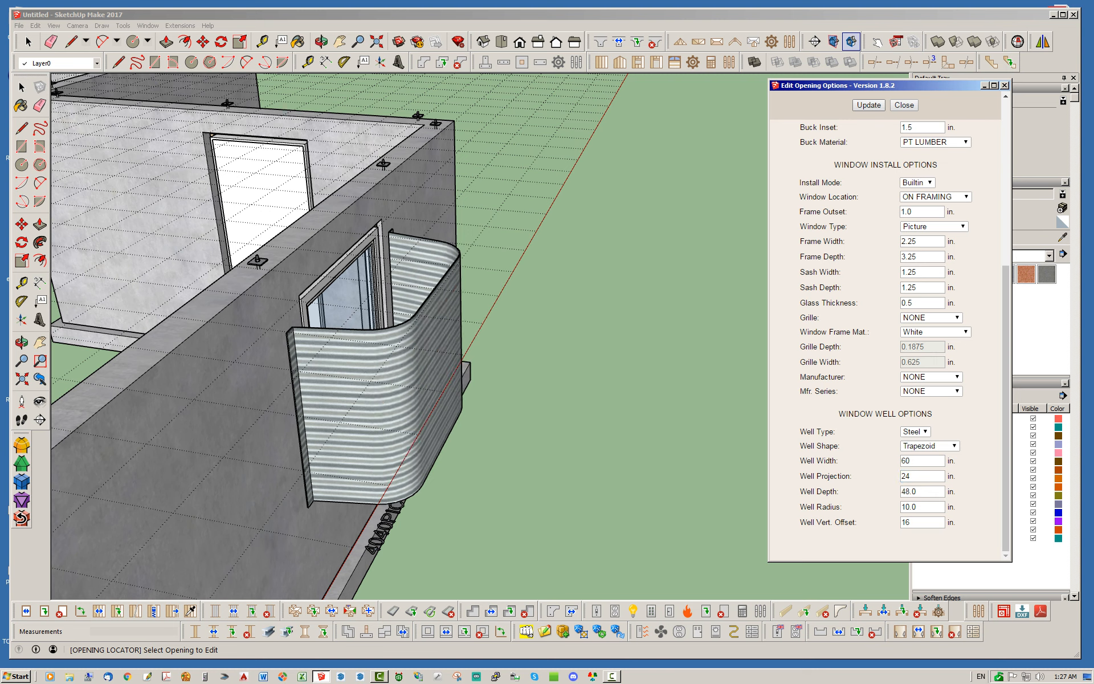
Restore the window well's projection to 36 in and update the opening
double_click(909, 476)
text(36)
click(868, 105)
Try the Arc shape for the window well and view the updated geometry
middle_drag(420, 363, 279, 363)
scroll(414, 303, up, 2)
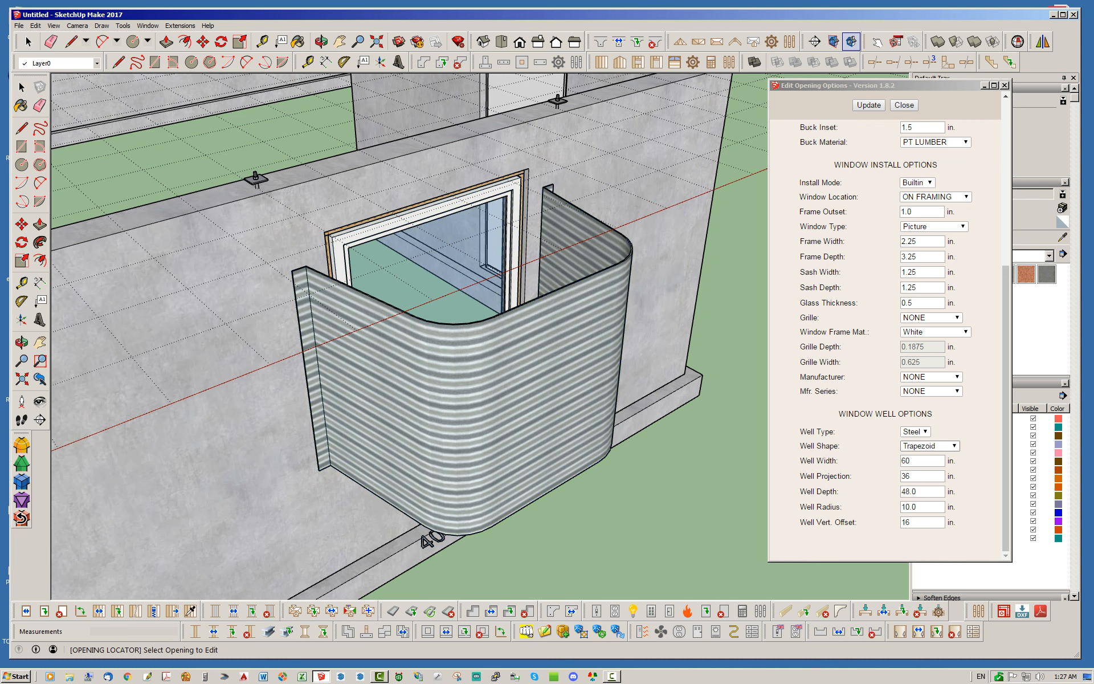
click(929, 445)
click(911, 466)
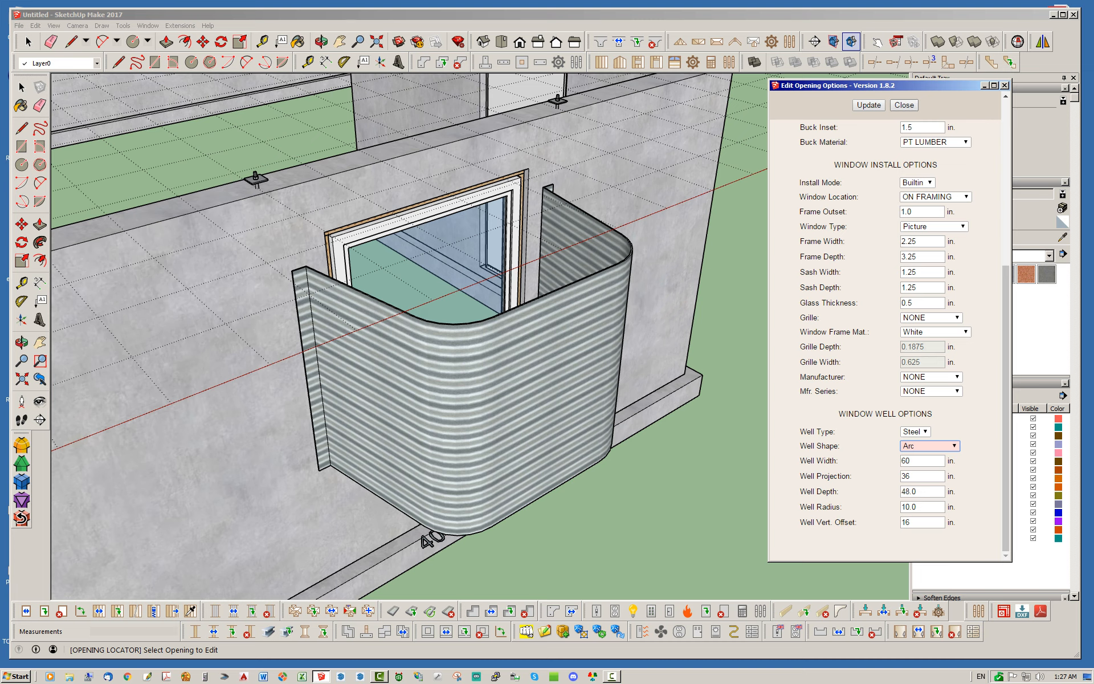
click(868, 105)
mouse_move(602, 322)
middle_down()
mouse_move(684, 365)
mouse_move(735, 330)
mouse_move(586, 321)
middle_up()
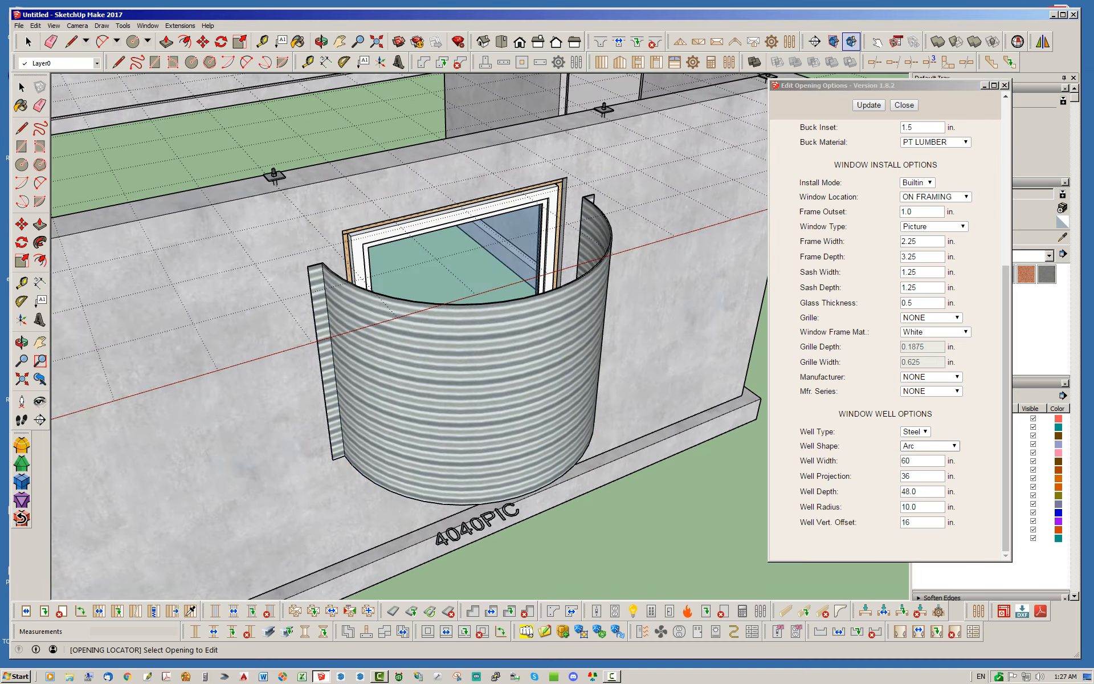
Try the Rectangle shape for the window well and view the updated geometry
click(928, 445)
click(917, 454)
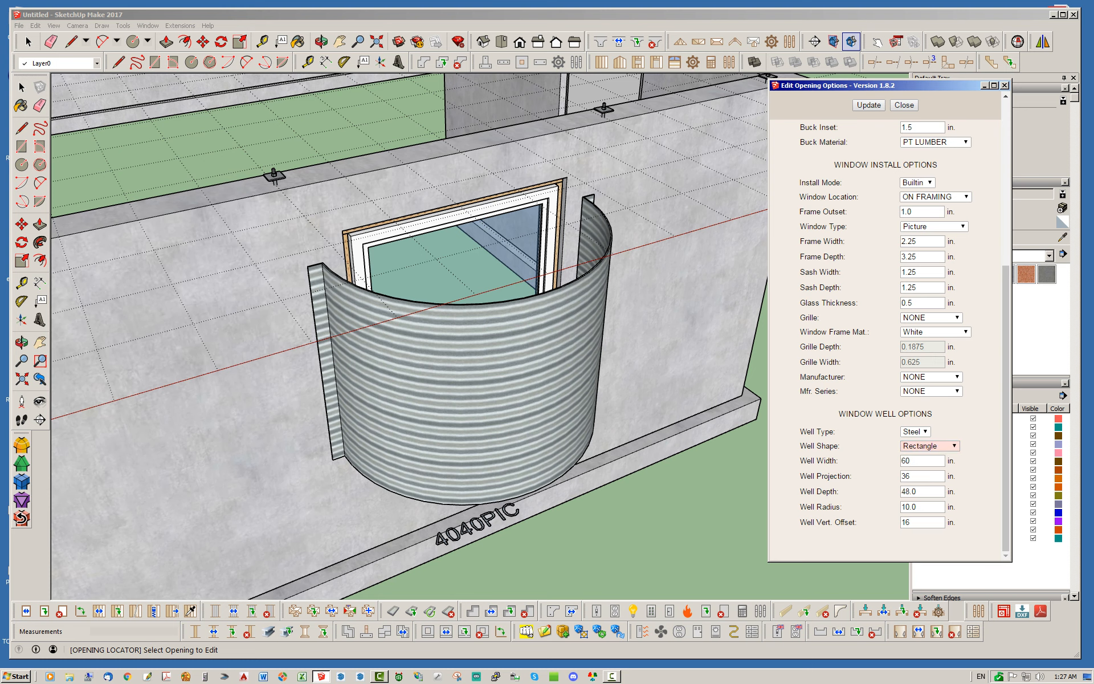
click(868, 105)
middle_drag(570, 273, 678, 200)
scroll(581, 274, down, 3)
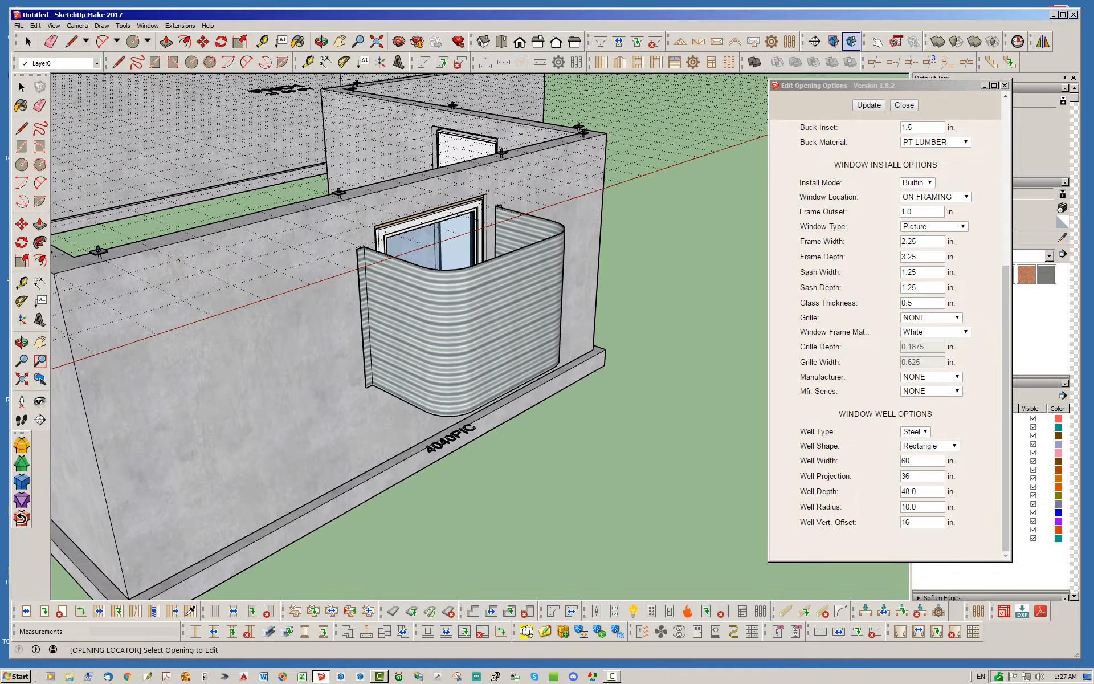
Return the window well's shape to Trapezoid and update the opening
click(928, 445)
click(918, 476)
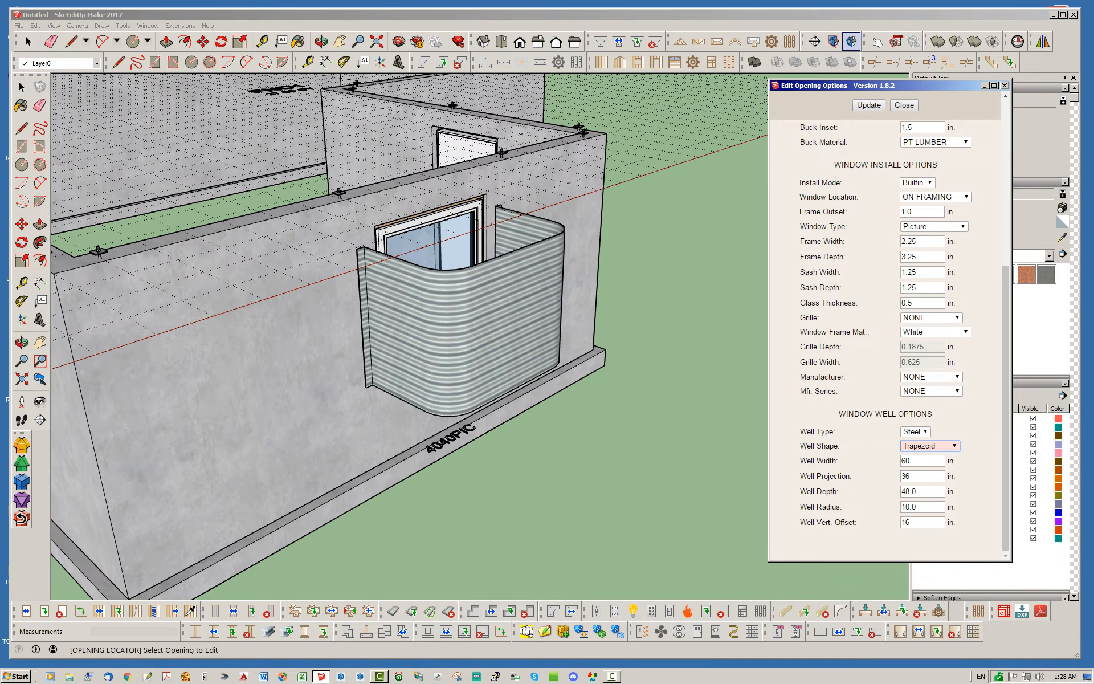
click(869, 104)
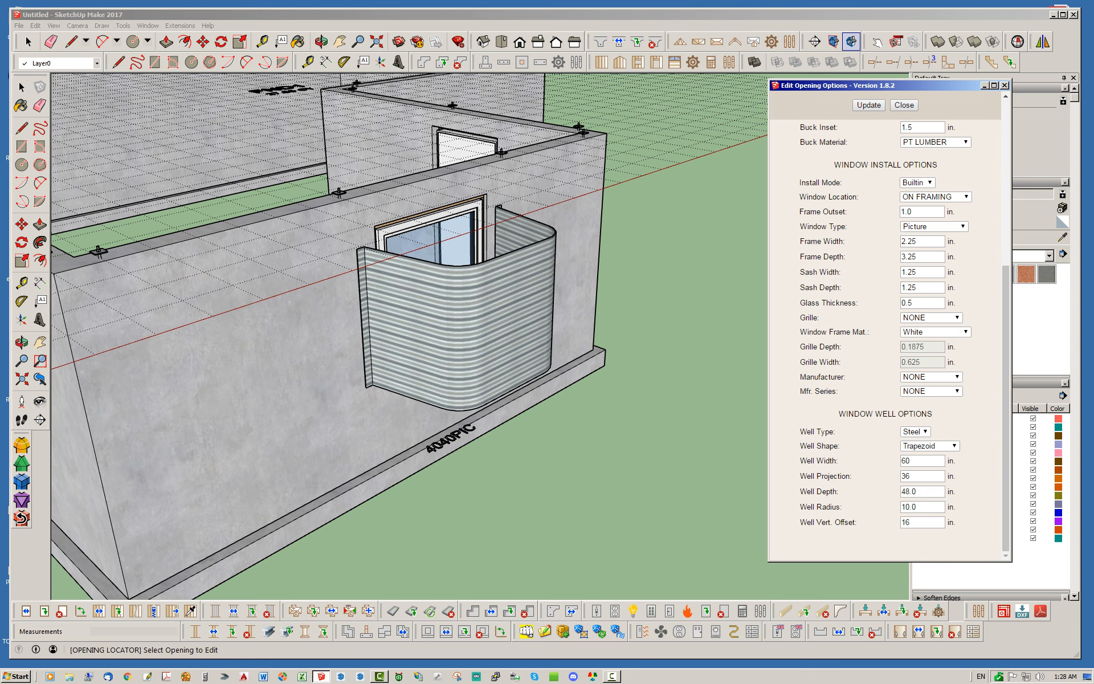
Examine the trapezoid window well on the end wall from several angles and in the context of the whole foundation
middle_drag(405, 367, 245, 428)
scroll(236, 308, up, 5)
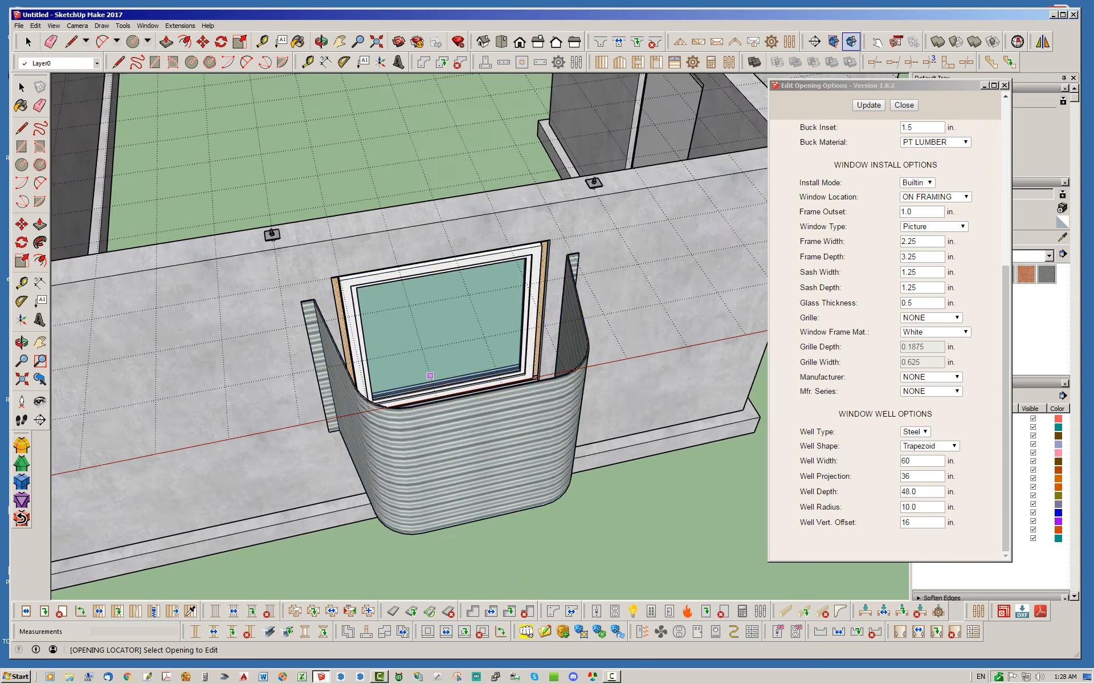
scroll(436, 379, down, 5)
middle_drag(456, 319, 507, 319)
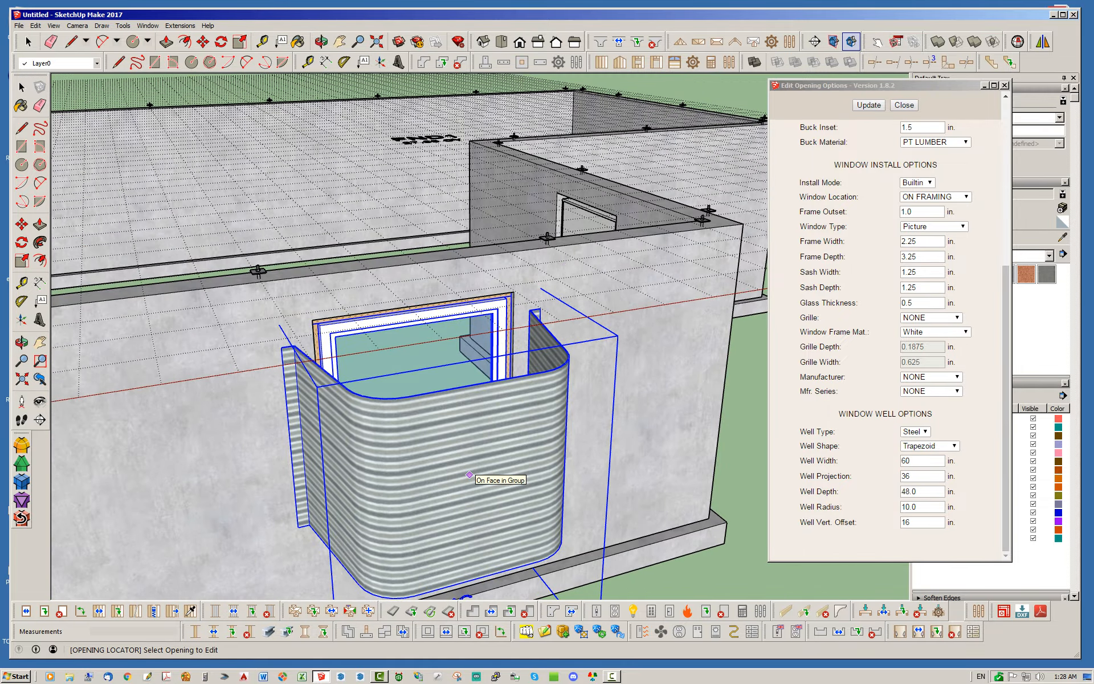
scroll(469, 474, down, 3)
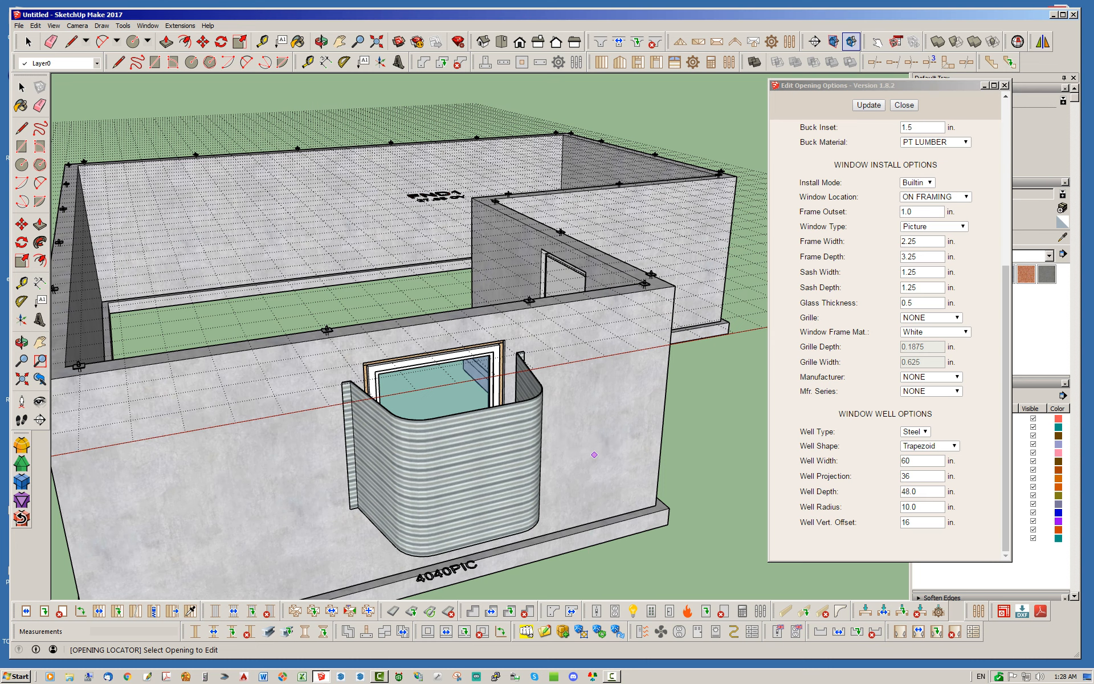
middle_drag(594, 454, 584, 427)
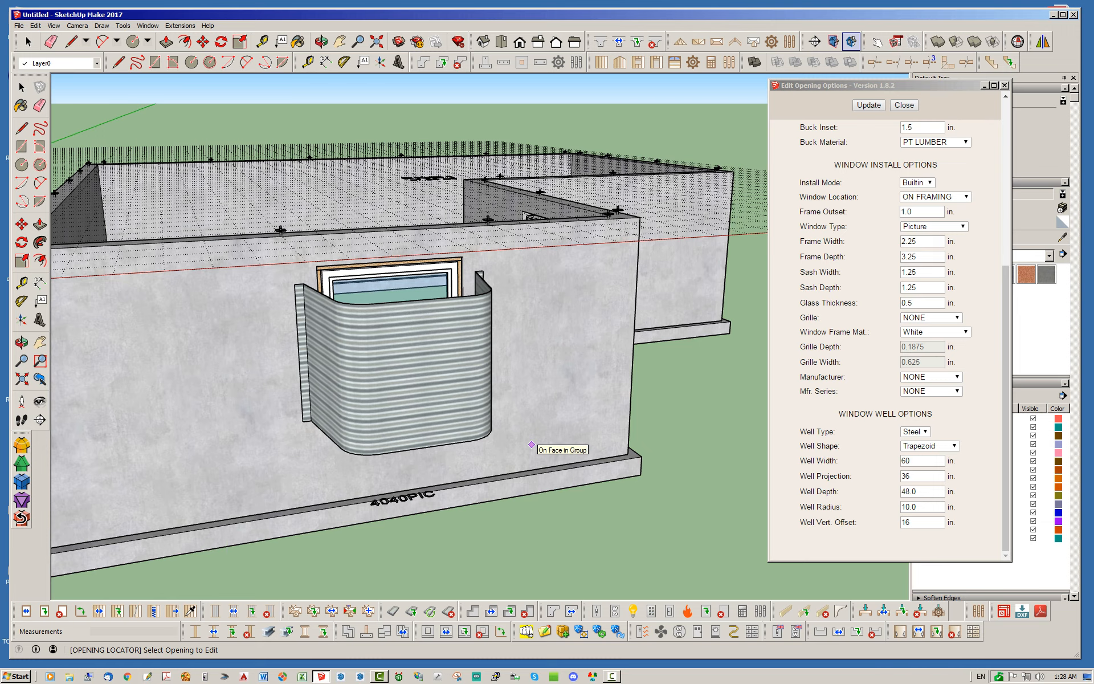
middle_drag(532, 444, 539, 479)
scroll(534, 434, down, 3)
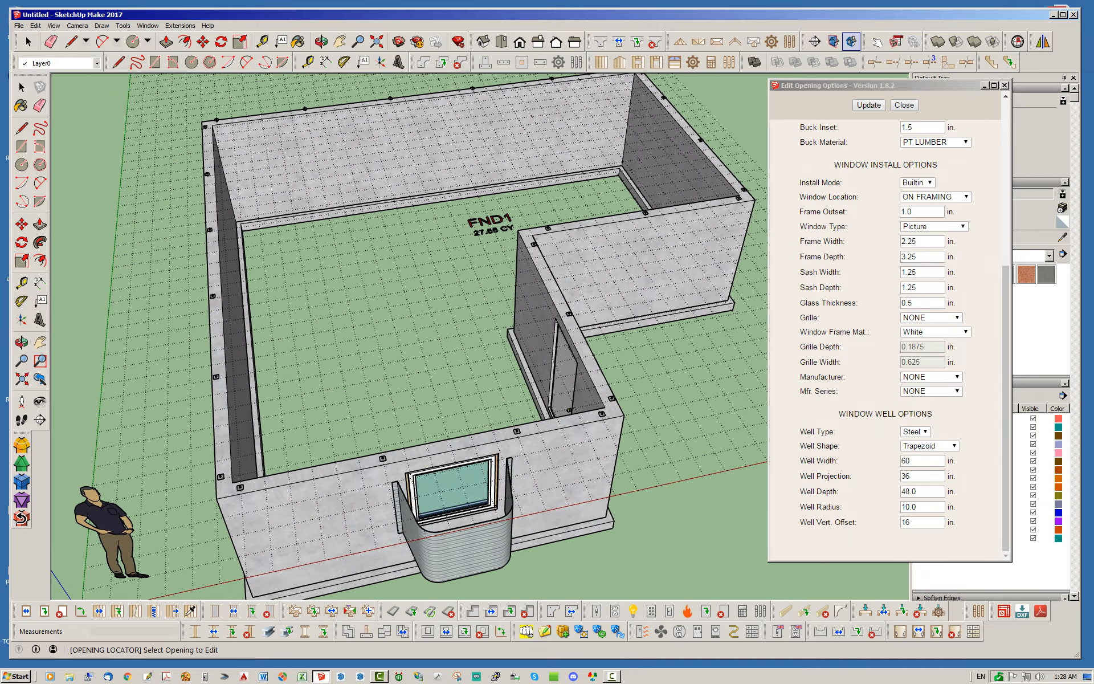
Change the window type to Slider and update the opening
click(932, 226)
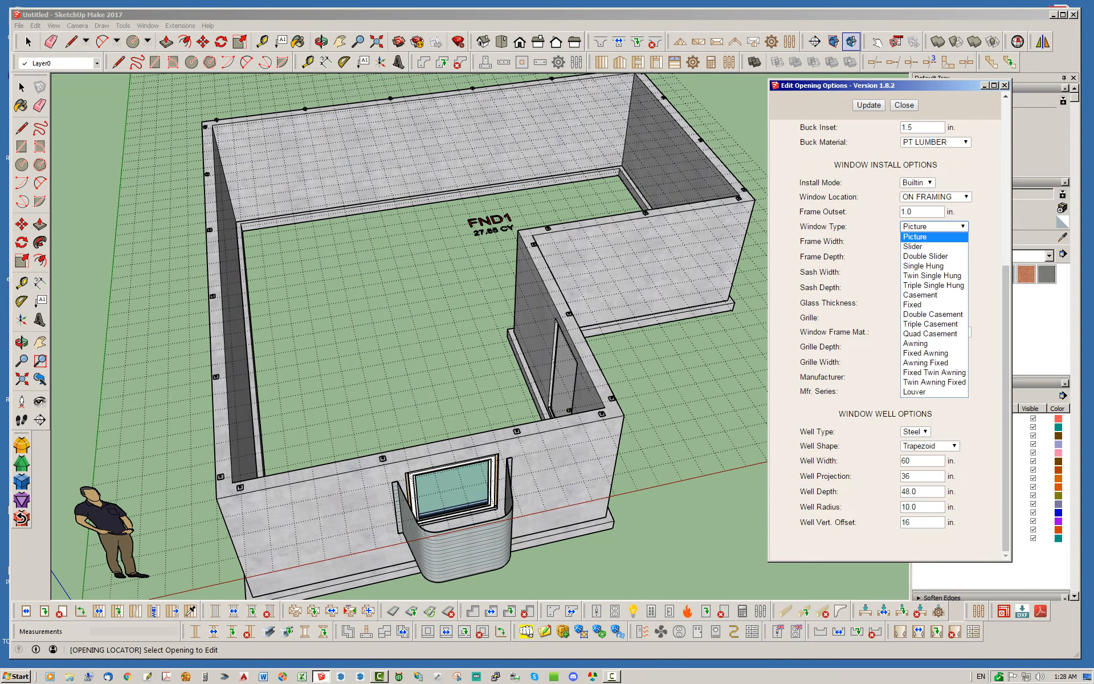
key(Down)
key(Down)
key(Down)
key(Return)
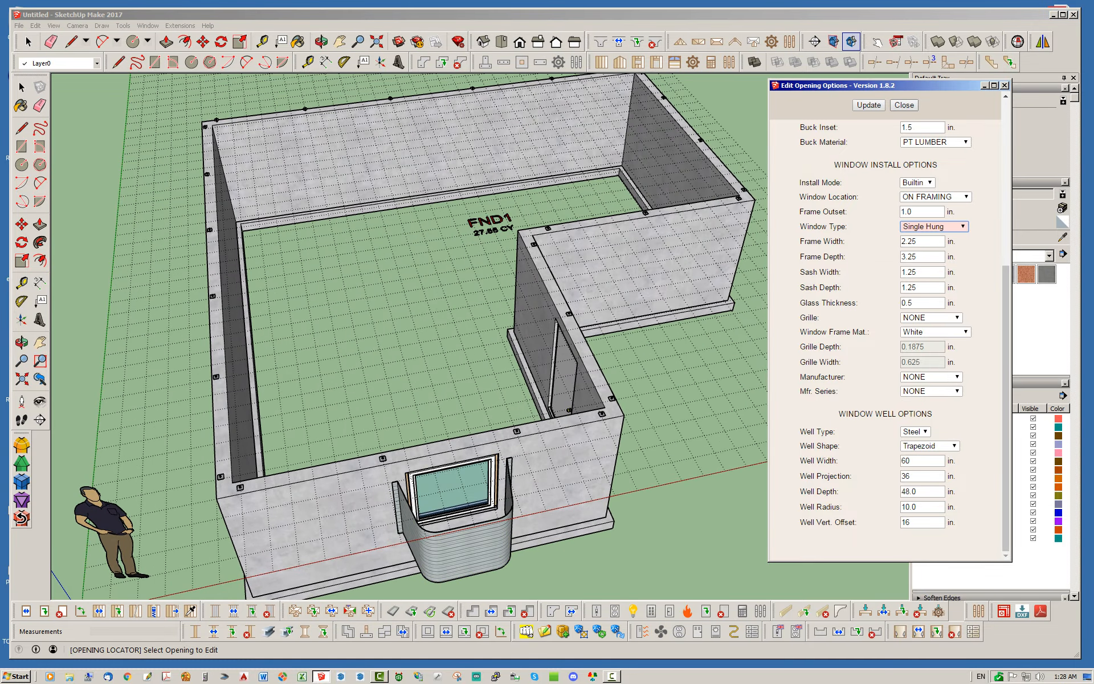
key(alt+Down)
key(Up)
key(Up)
key(Up)
key(Down)
key(Return)
click(868, 105)
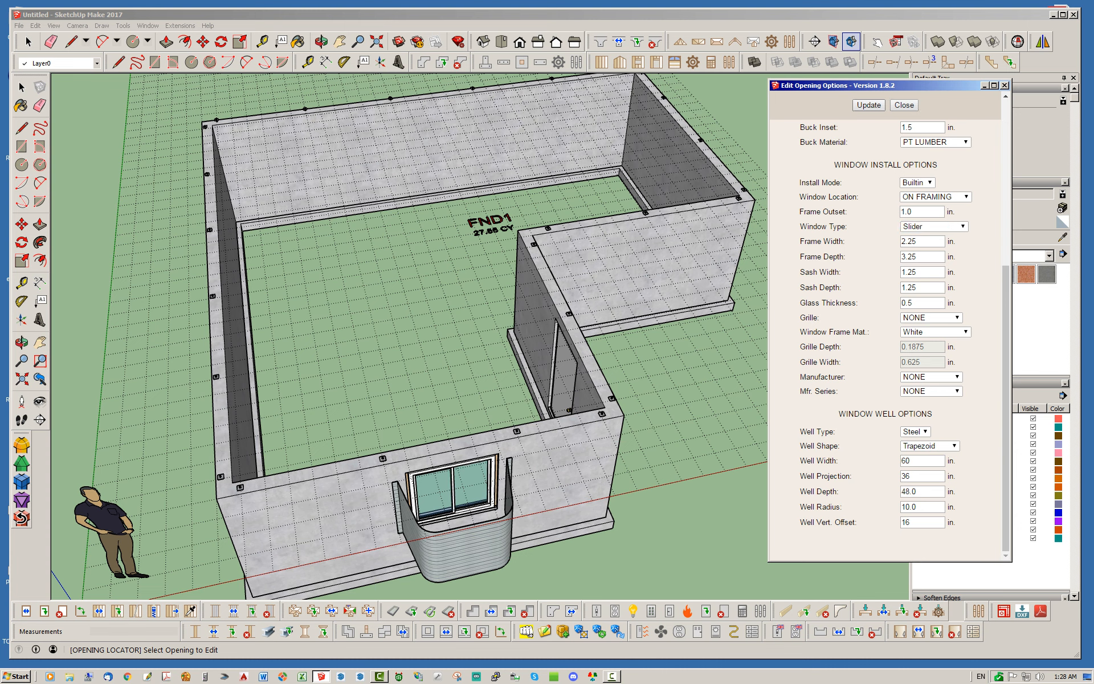
Finish editing the window opening by closing its options and returning to the Select tool
mouse_move(571, 470)
middle_down()
mouse_move(484, 398)
mouse_move(479, 353)
mouse_move(527, 407)
mouse_move(490, 348)
mouse_move(421, 363)
middle_up()
mouse_move(1005, 307)
mouse_down()
mouse_move(1005, 142)
mouse_move(1005, 308)
mouse_up()
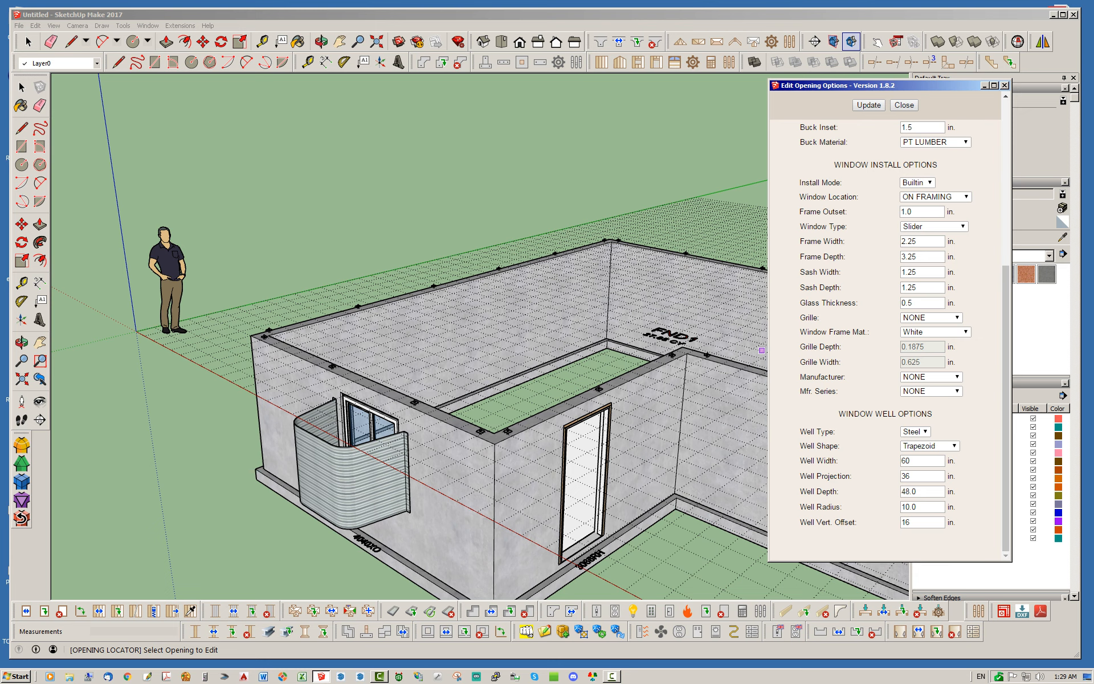
click(903, 105)
key(space)
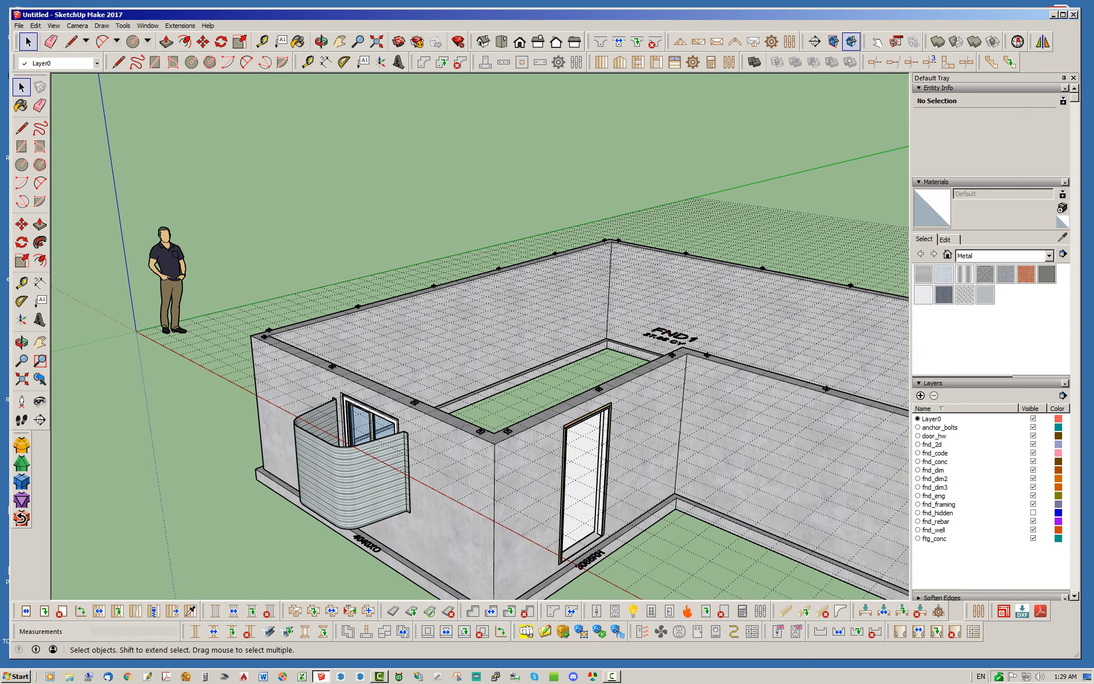
Hide the dotted grid group that covers the foundation
middle_drag(570, 341, 700, 393)
middle_drag(547, 319, 473, 265)
scroll(473, 265, down, 3)
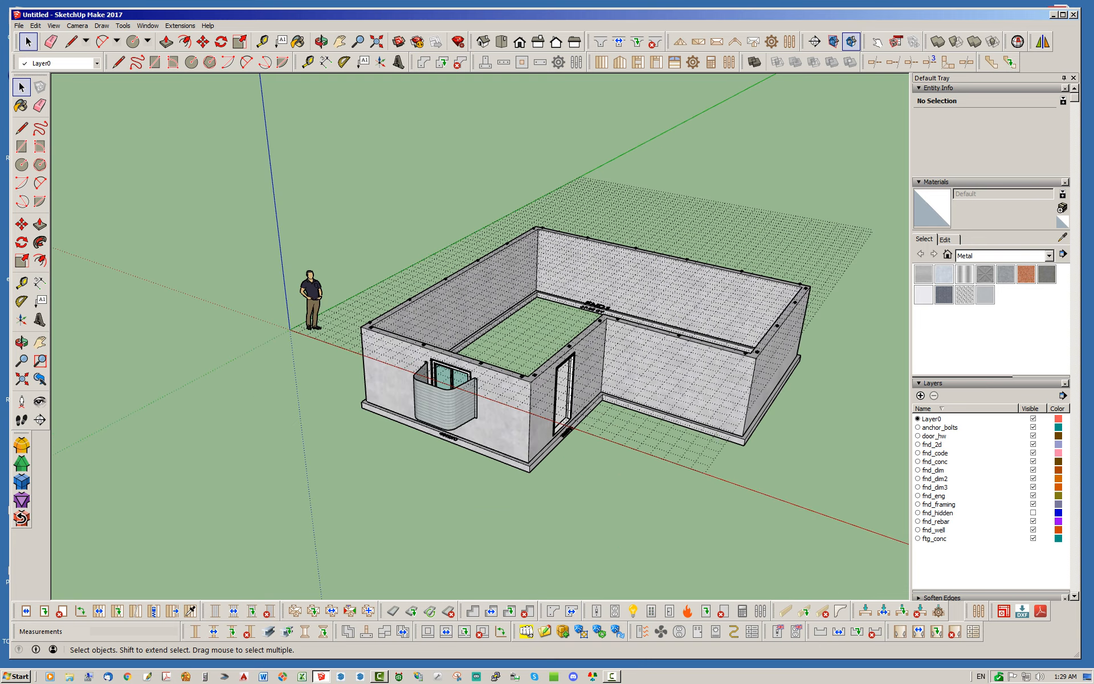
click(648, 416)
right_click(648, 416)
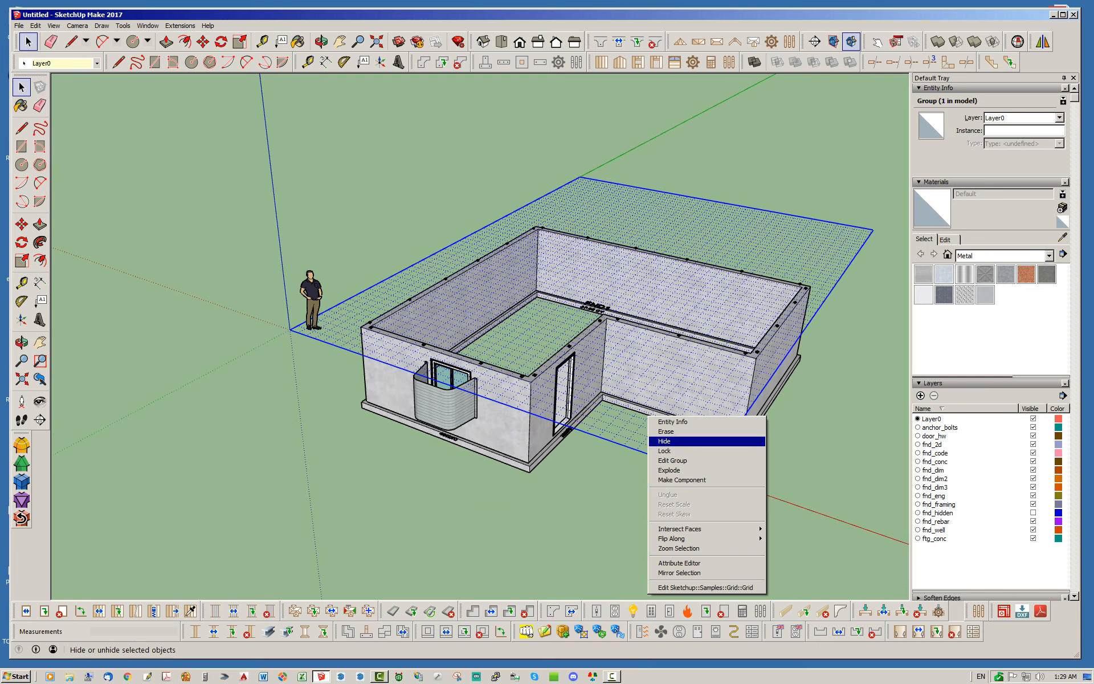
click(663, 441)
Examine the installed door, its buck and threshold, and the opening label on the footing below it
scroll(539, 393, up, 8)
middle_drag(539, 393, 473, 393)
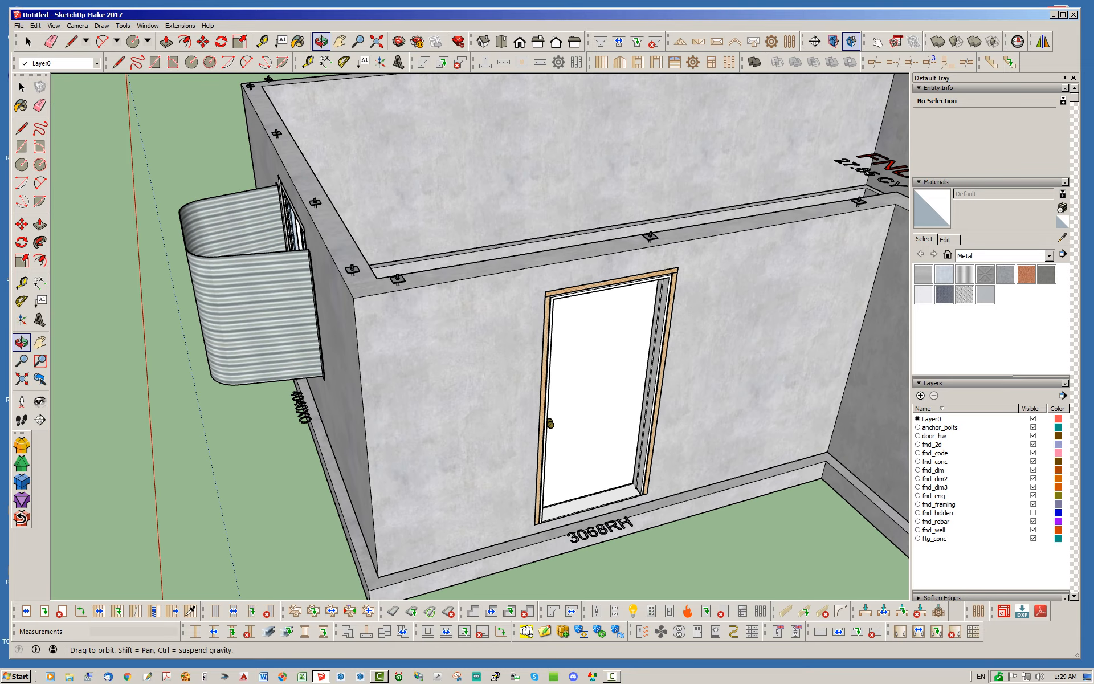
scroll(612, 519, up, 3)
scroll(461, 368, down, 2)
scroll(554, 487, up, 4)
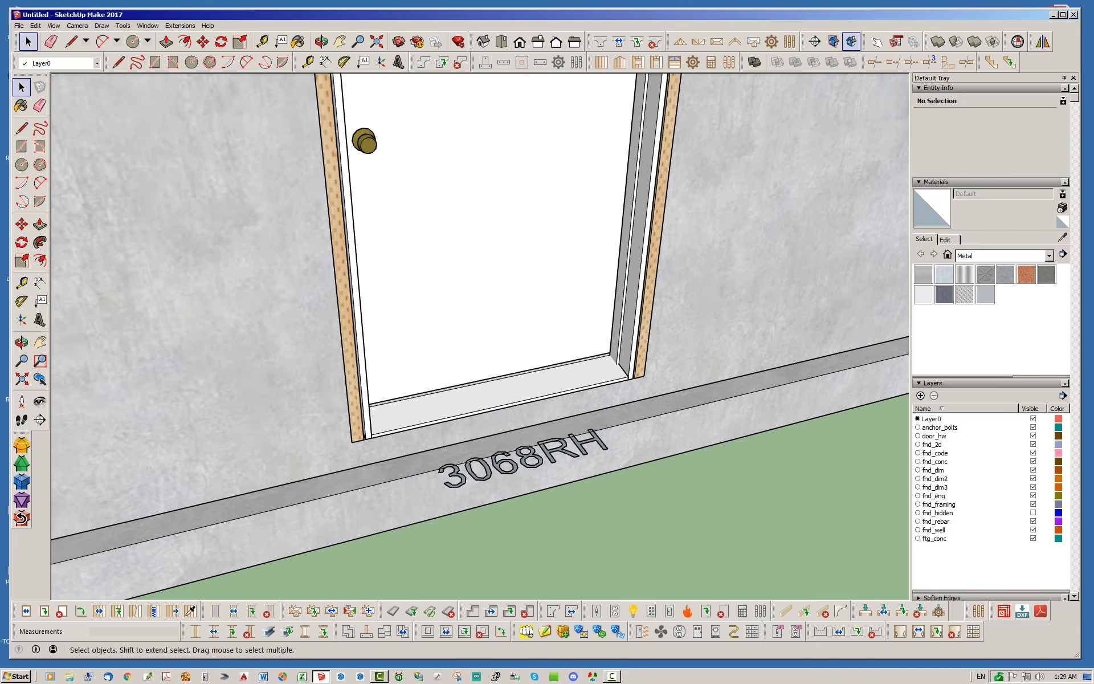
mouse_move(554, 488)
middle_down()
mouse_move(541, 507)
mouse_move(562, 484)
middle_up()
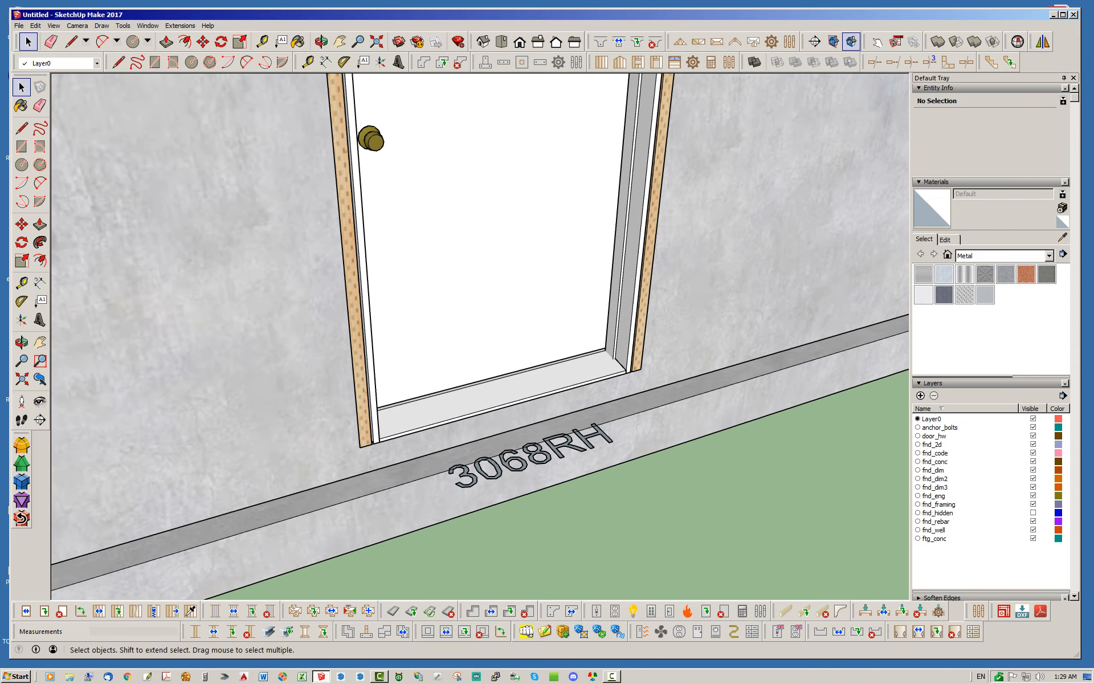
Examine the opening labels on the footing below the door and below the window well, along with the surrounding walls
scroll(553, 348, down, 4)
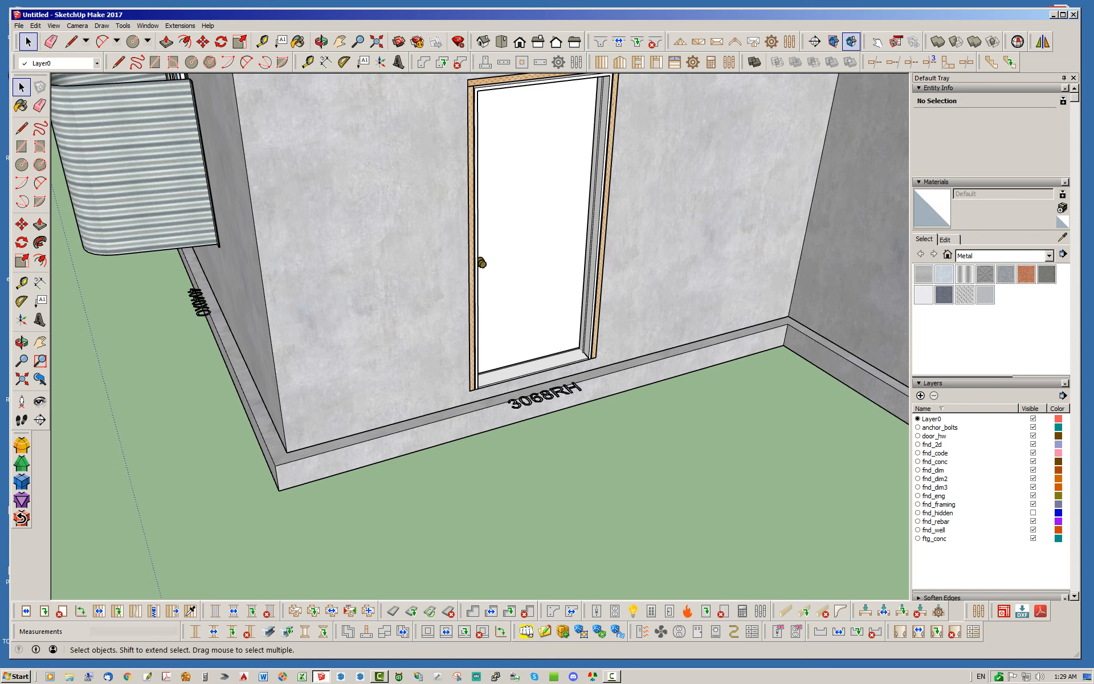
middle_drag(507, 399, 419, 484)
scroll(419, 484, up, 4)
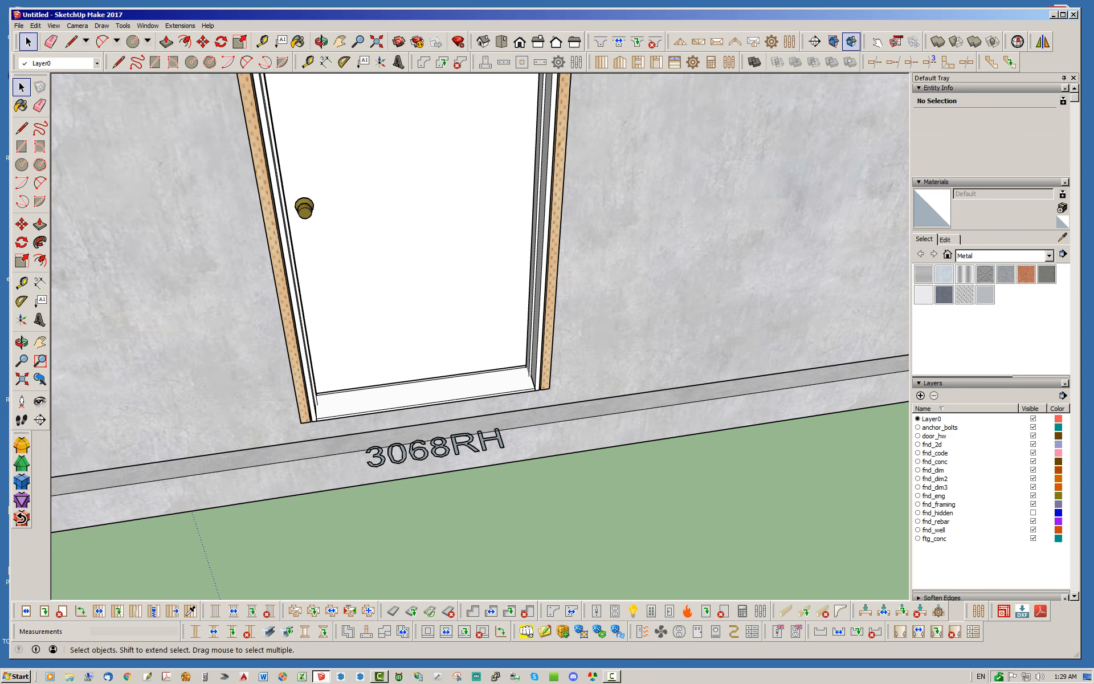
middle_drag(681, 382, 784, 342)
scroll(784, 342, down, 4)
middle_drag(302, 468, 428, 467)
scroll(428, 467, up, 4)
scroll(476, 370, up, 3)
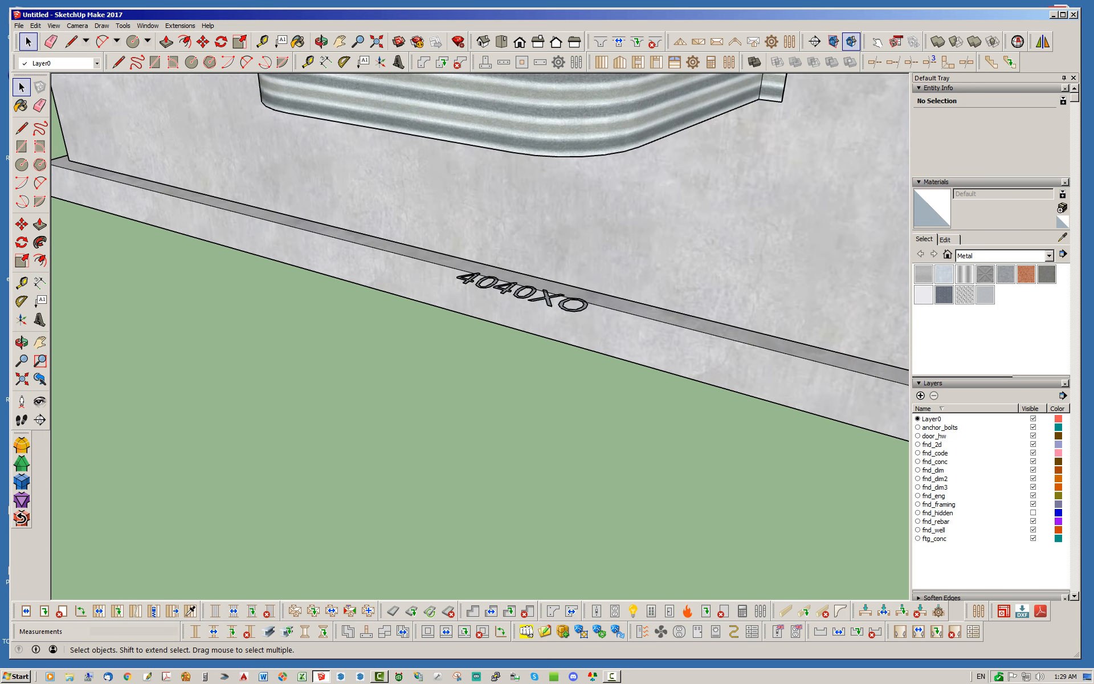
scroll(406, 341, down, 6)
middle_drag(405, 341, 273, 376)
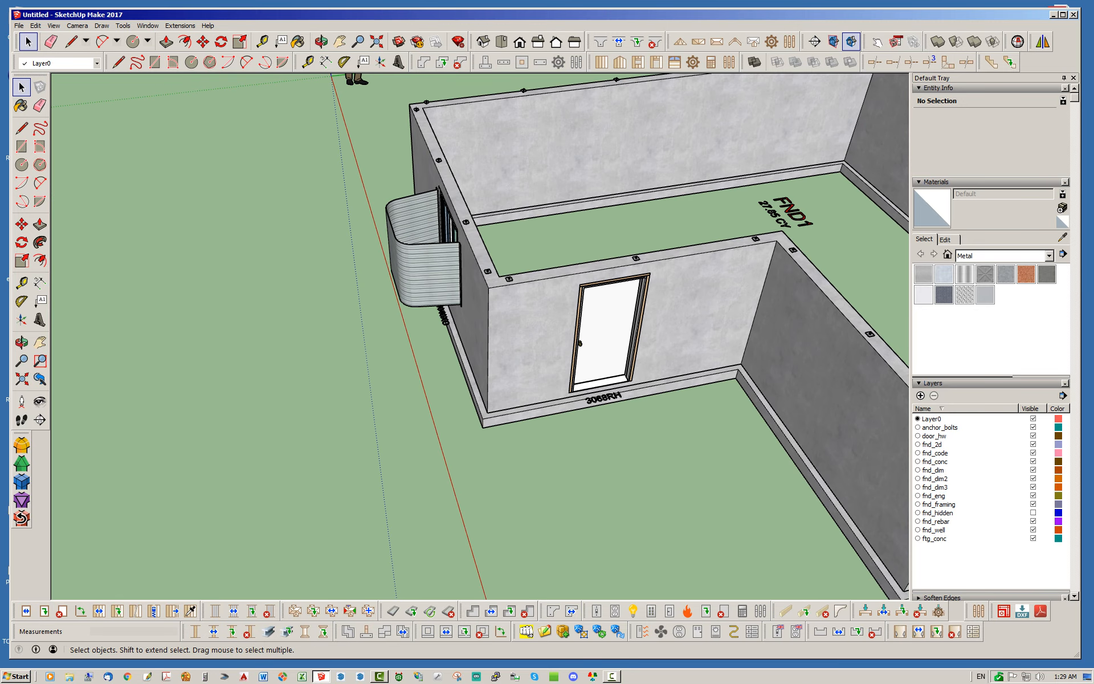
scroll(604, 336, up, 2)
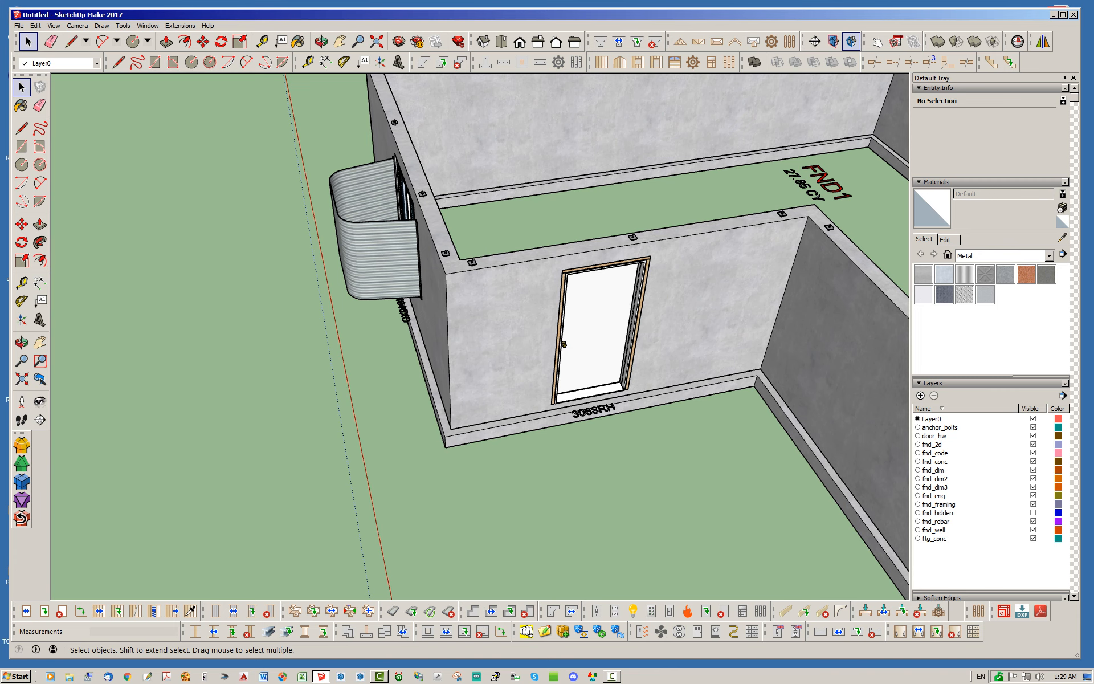
middle_drag(569, 336, 510, 328)
scroll(503, 317, up, 3)
scroll(347, 293, down, 2)
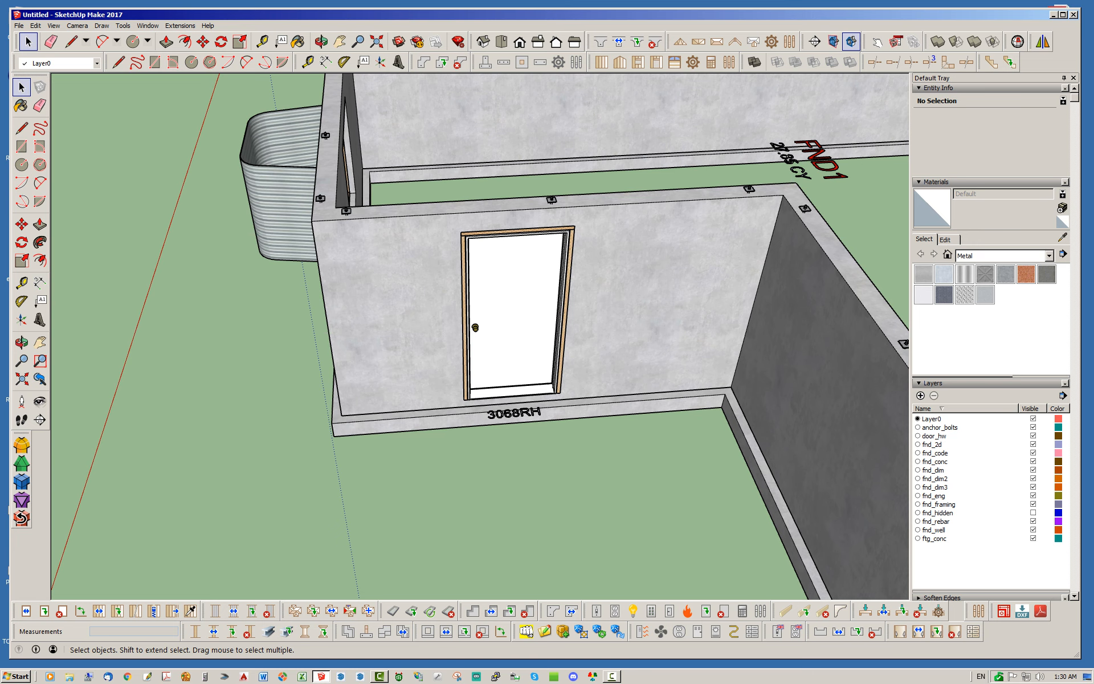
Open the basement door with the Open/Close tool for windows and doors
middle_drag(513, 319, 550, 319)
scroll(542, 320, up, 2)
click(509, 610)
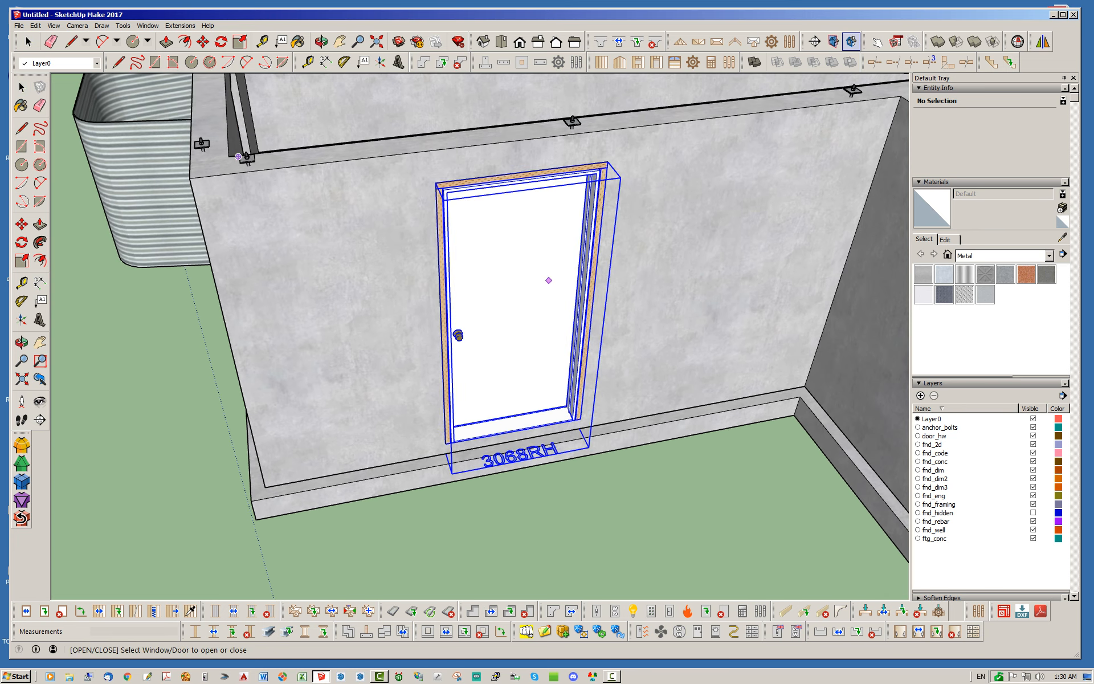
click(549, 287)
middle_drag(549, 287, 467, 242)
scroll(590, 423, down, 3)
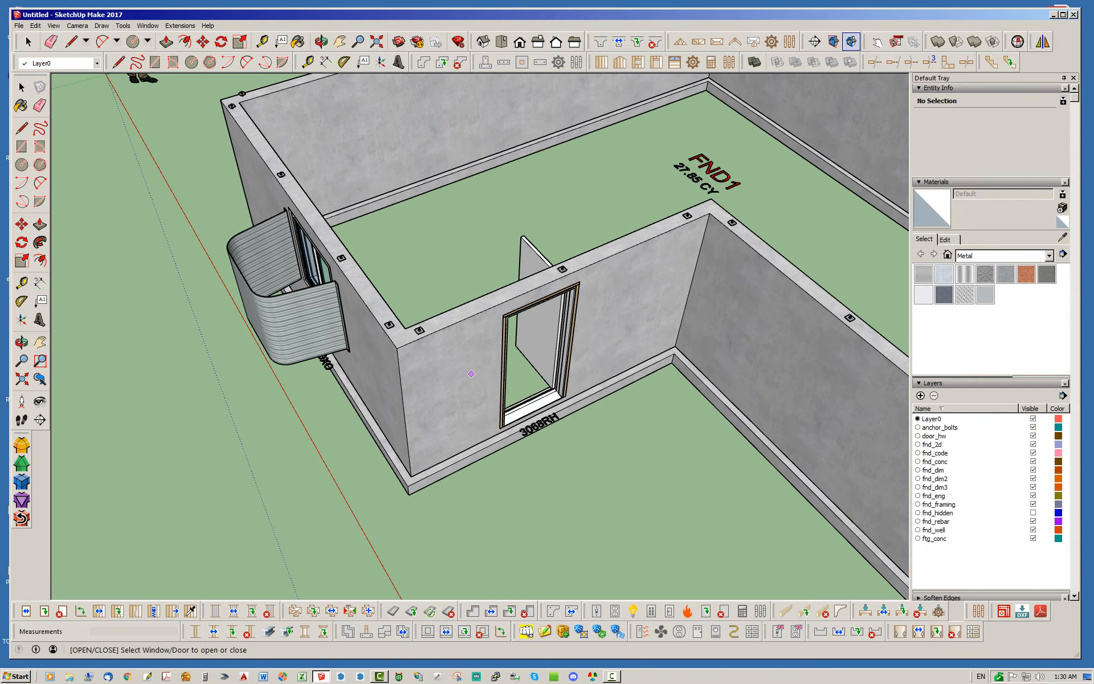
Close and reopen the door with the Open/Close tool from inside the foundation
middle_drag(590, 422, 422, 411)
middle_drag(422, 297, 273, 250)
scroll(264, 156, up, 3)
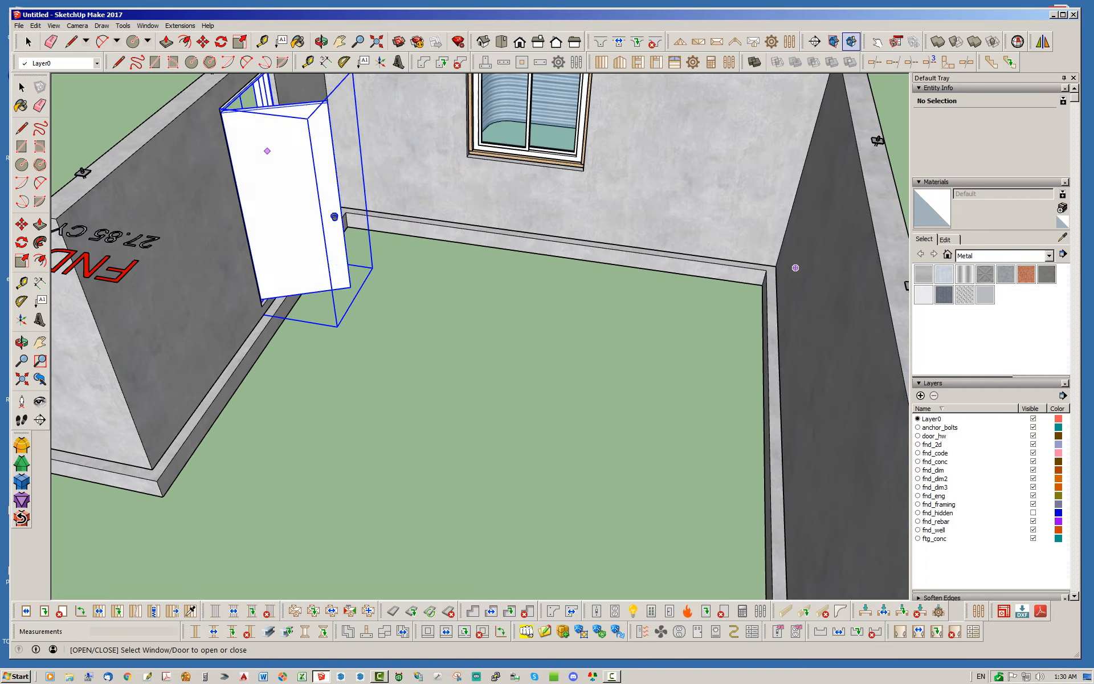
click(264, 156)
click(272, 188)
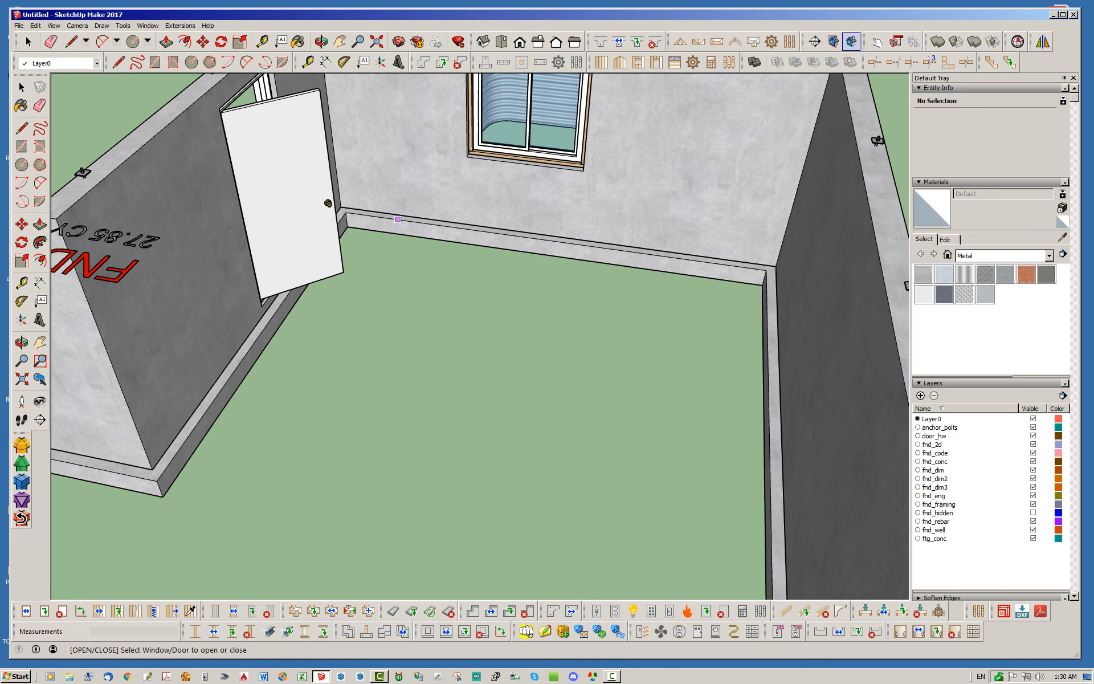
Slide the window open, shut and open again with the Open/Close tool, and return to the Select tool
scroll(501, 341, down, 1)
scroll(545, 91, up, 3)
scroll(545, 91, up, 2)
click(633, 212)
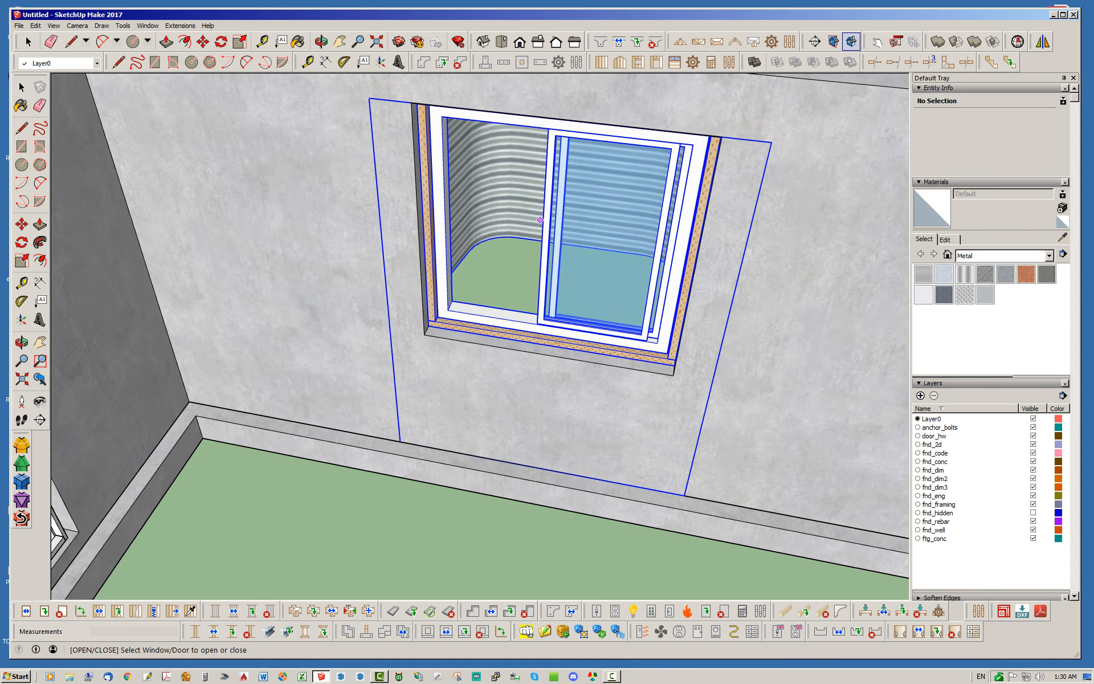
click(632, 213)
click(632, 212)
scroll(557, 297, down, 4)
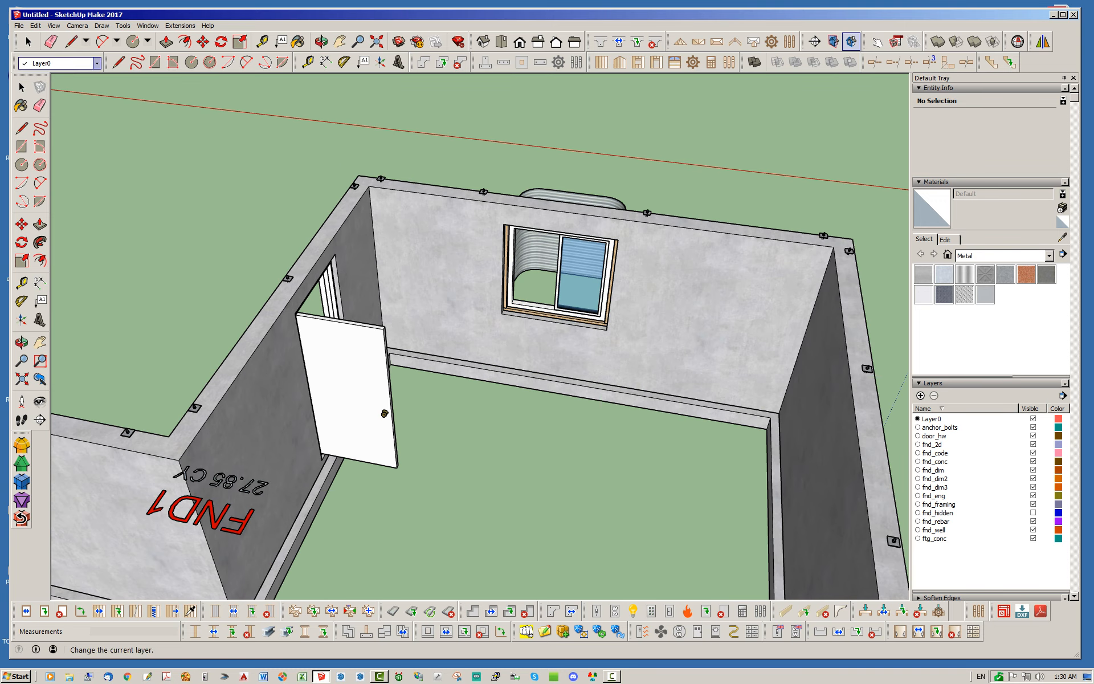
key(space)
scroll(604, 302, down, 2)
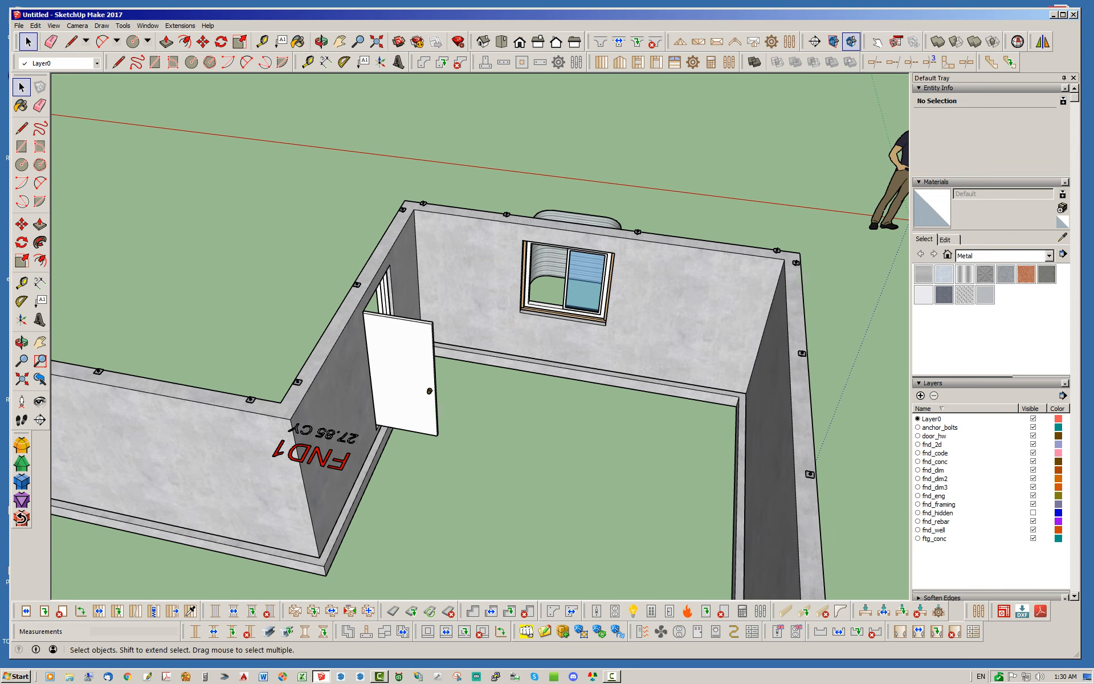
Regenerate the stemwall foundation assembly so its door and window are rebuilt
right_click(490, 264)
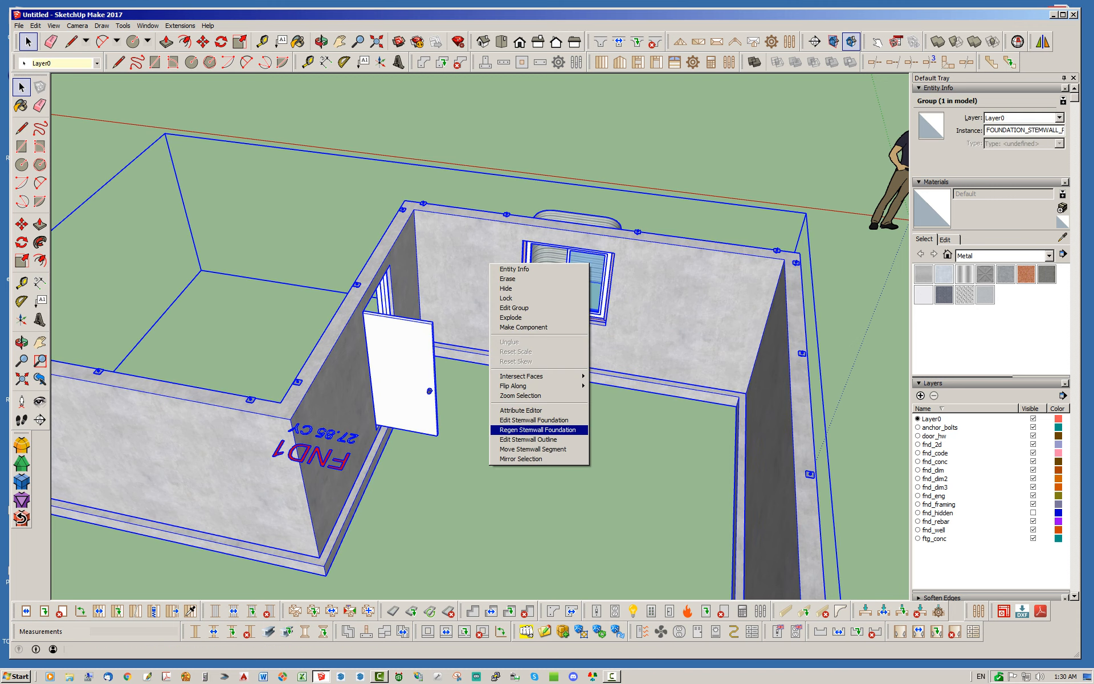
click(537, 430)
click(495, 429)
middle_drag(494, 429, 473, 451)
middle_drag(644, 365, 194, 319)
scroll(600, 357, down, 3)
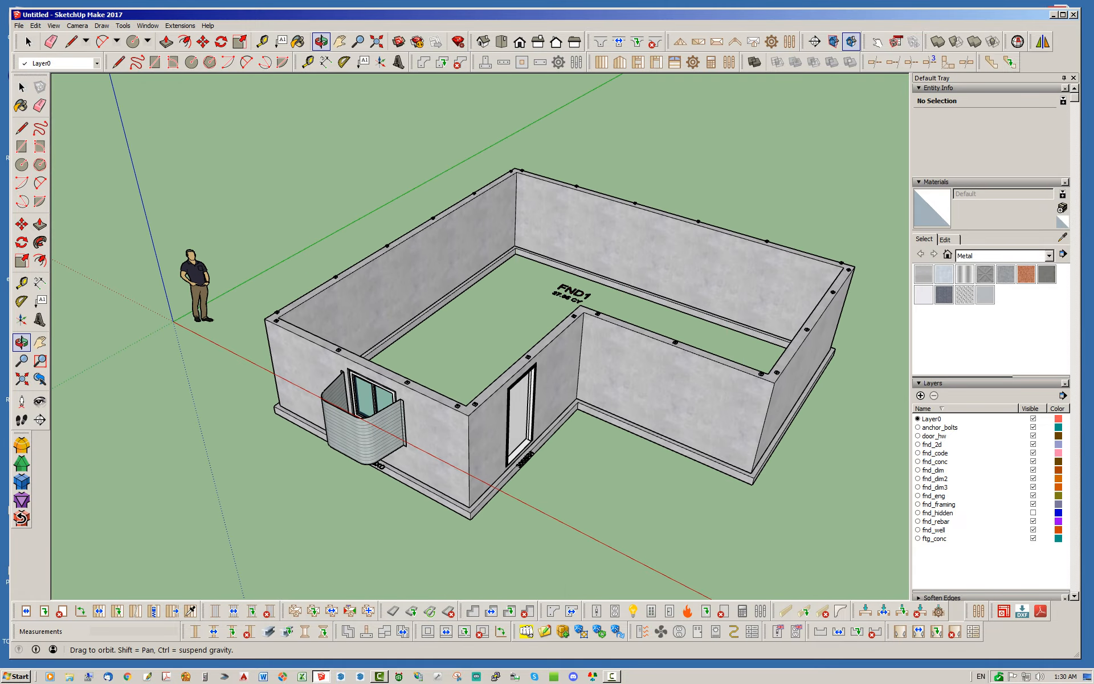
scroll(194, 319, down, 1)
scroll(393, 348, down, 3)
scroll(407, 373, up, 3)
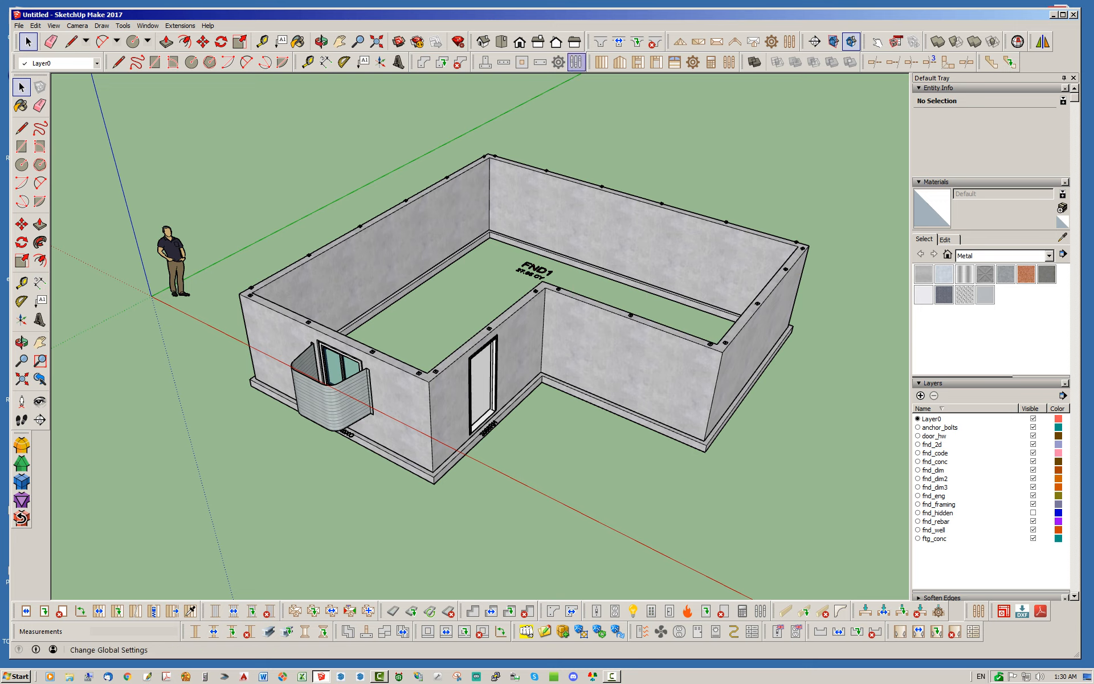
Examine the wood buck at the door's upper corner and the anchor bolt on the wall above it
middle_drag(535, 342, 453, 290)
scroll(453, 291, up, 5)
scroll(649, 171, down, 1)
scroll(459, 292, down, 1)
scroll(553, 383, up, 10)
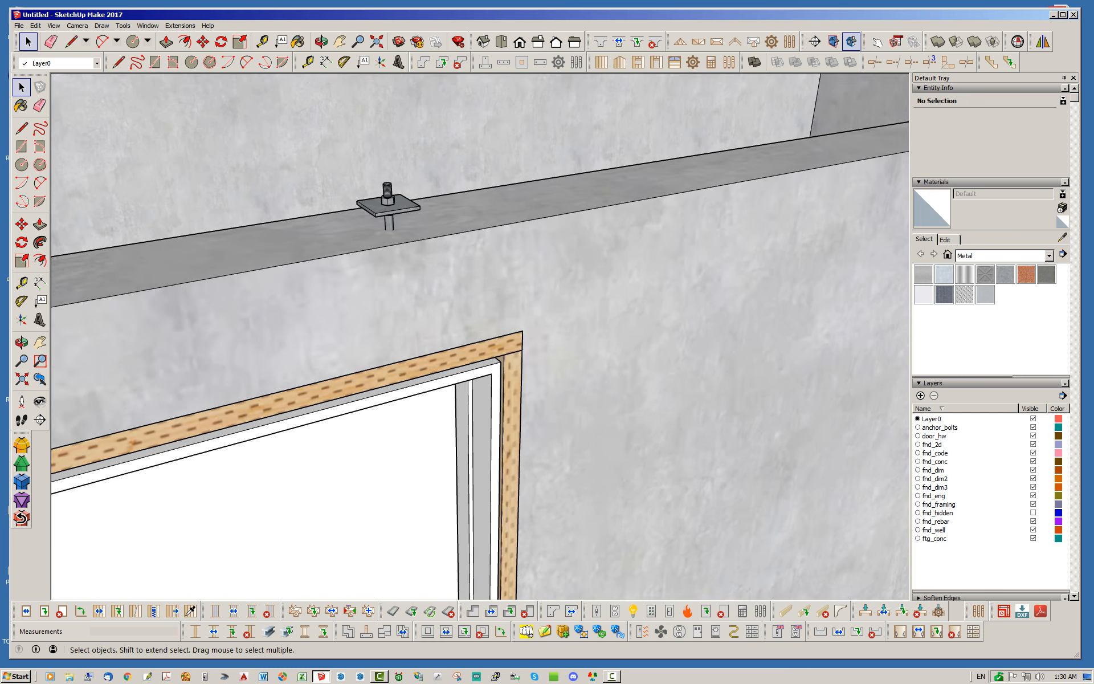
middle_drag(513, 393, 421, 342)
middle_drag(445, 251, 533, 294)
scroll(533, 294, down, 4)
scroll(533, 282, down, 3)
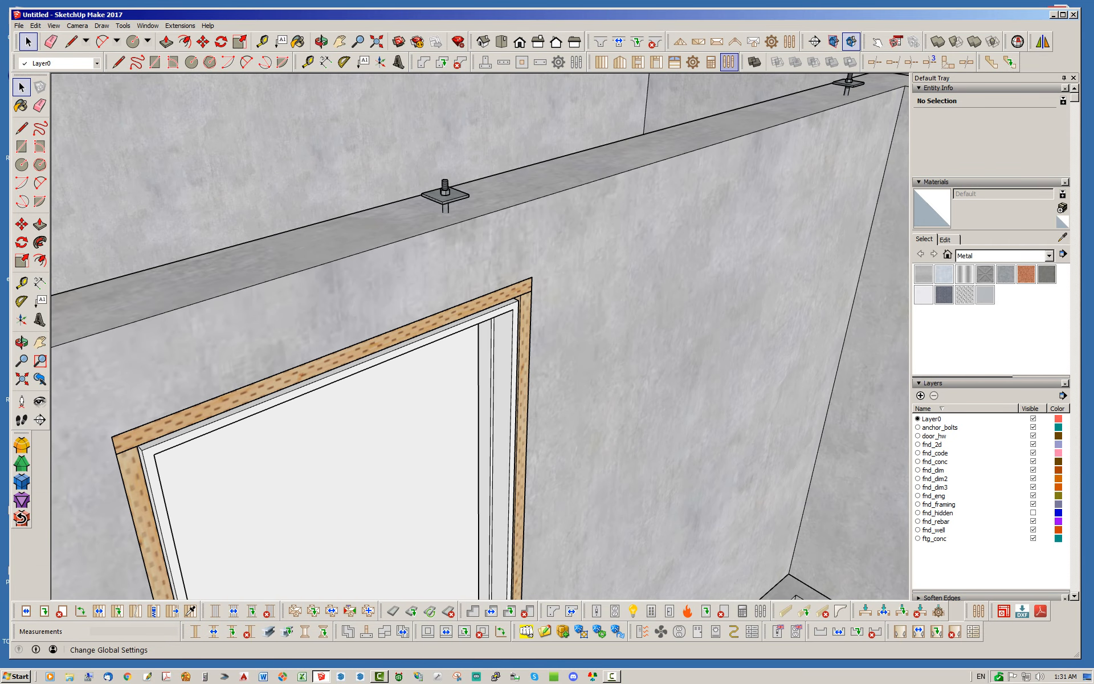
Review the material options in the Medeek Foundation global settings, keeping the PT Lumber Texture set to WOOD
click(576, 61)
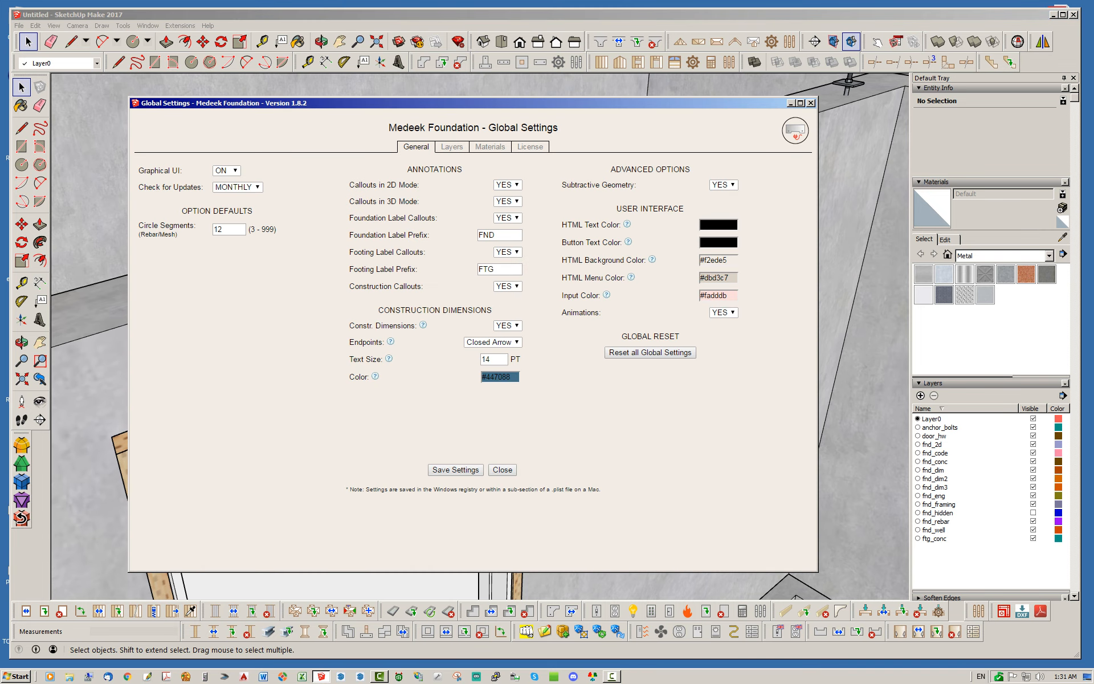
click(490, 147)
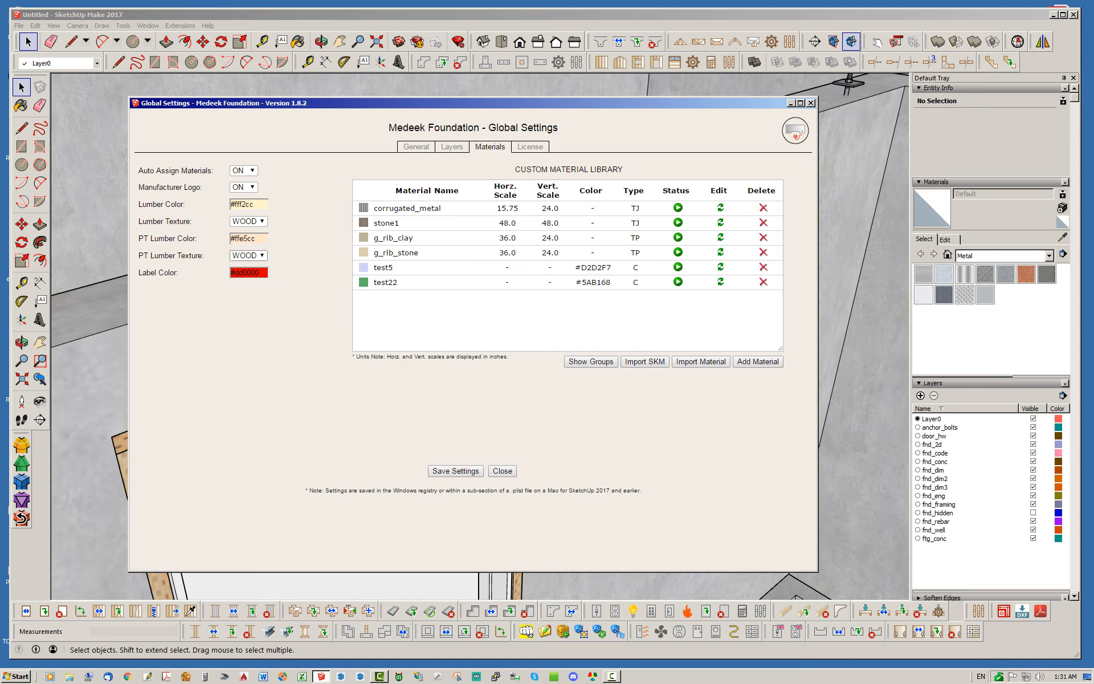
click(247, 255)
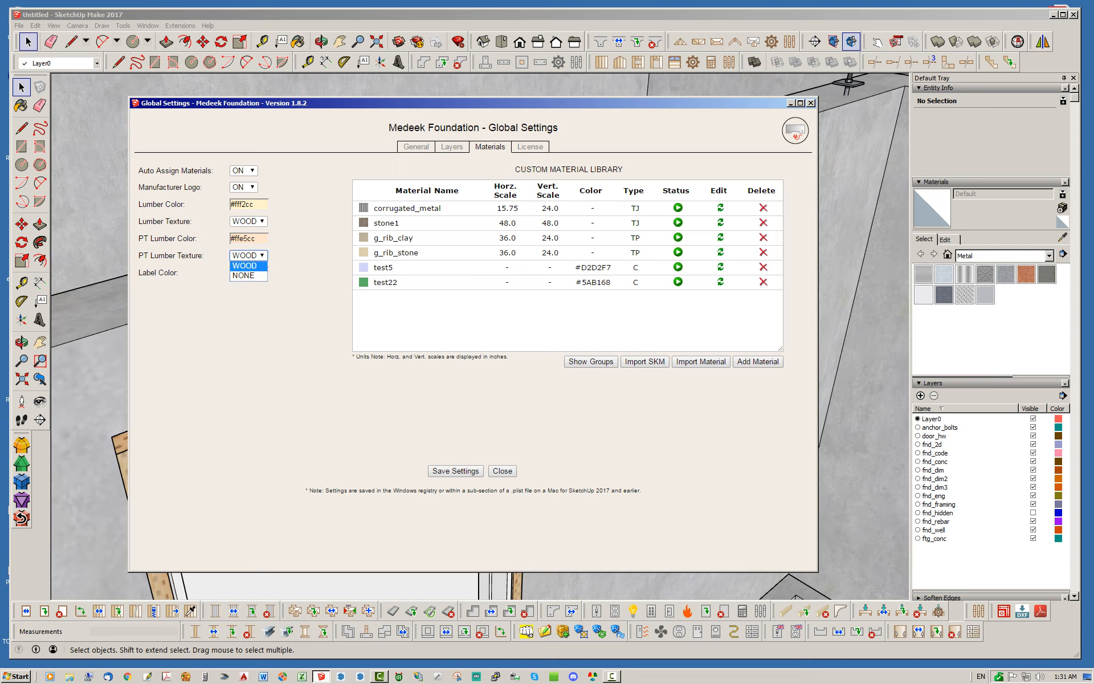
click(244, 266)
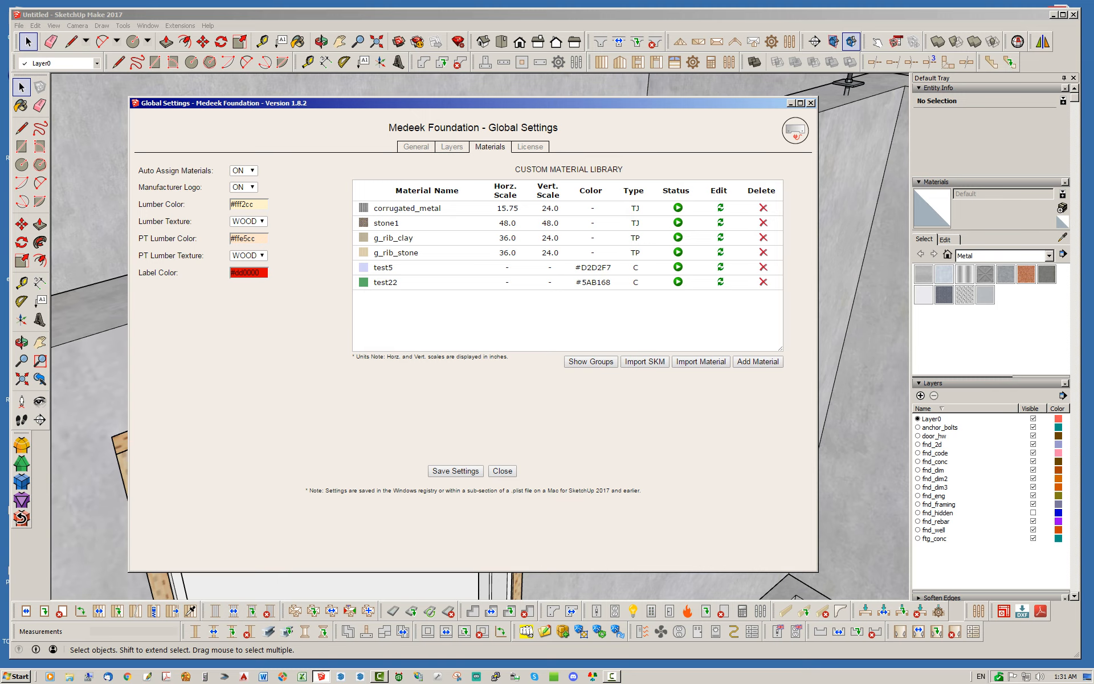
Try Animations at NO in the general global settings, restore it to YES and close the settings without saving
click(415, 147)
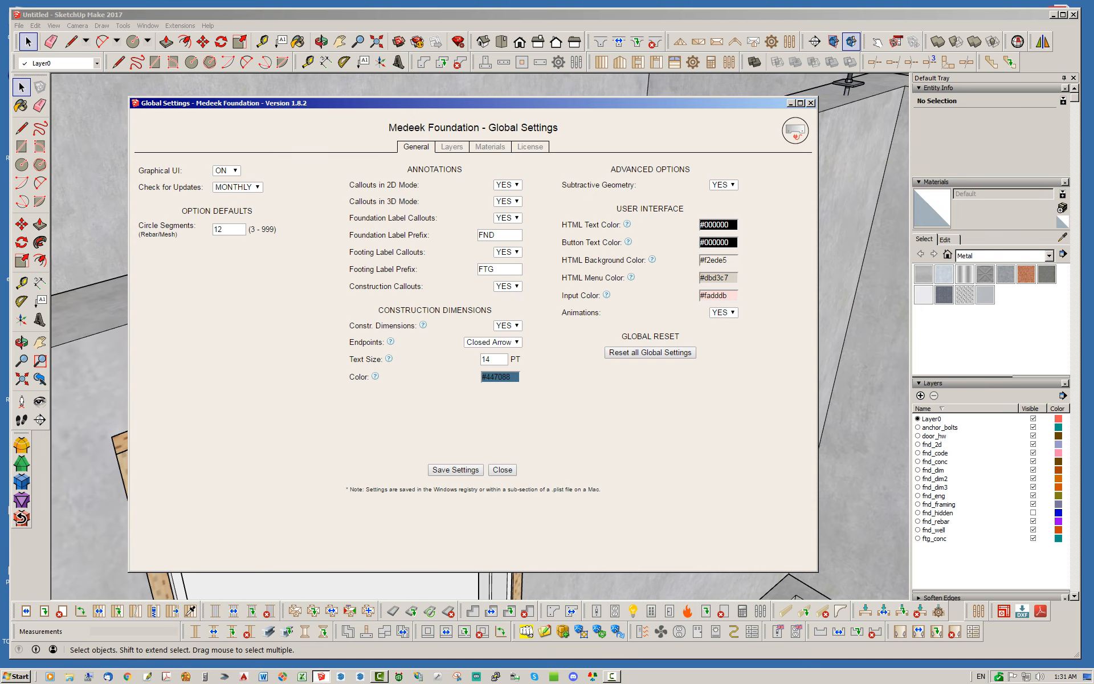
mouse_move(718, 103)
mouse_down()
mouse_move(694, 96)
mouse_move(709, 102)
mouse_up()
click(715, 311)
click(721, 332)
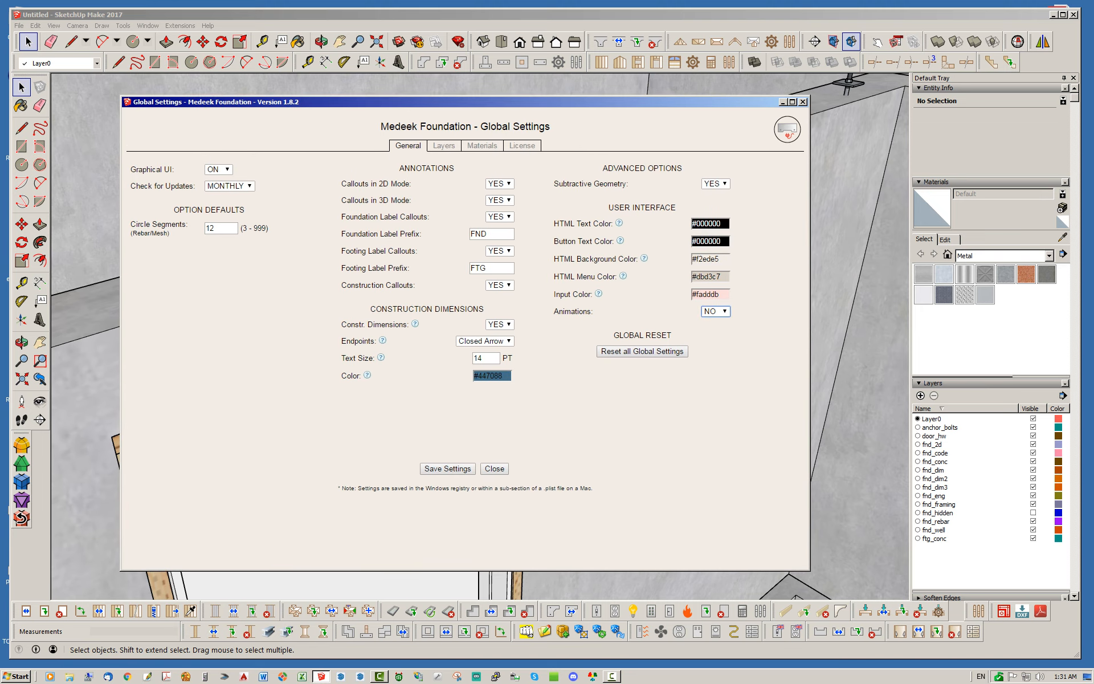
click(716, 311)
click(715, 322)
click(493, 468)
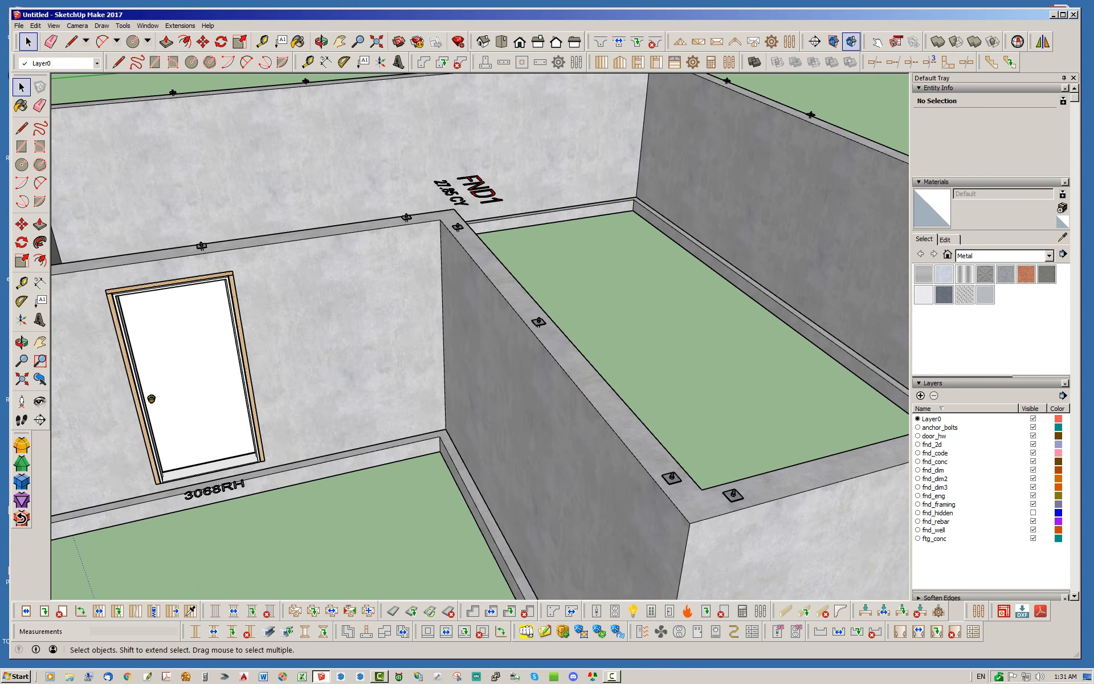
middle_drag(456, 274, 576, 239)
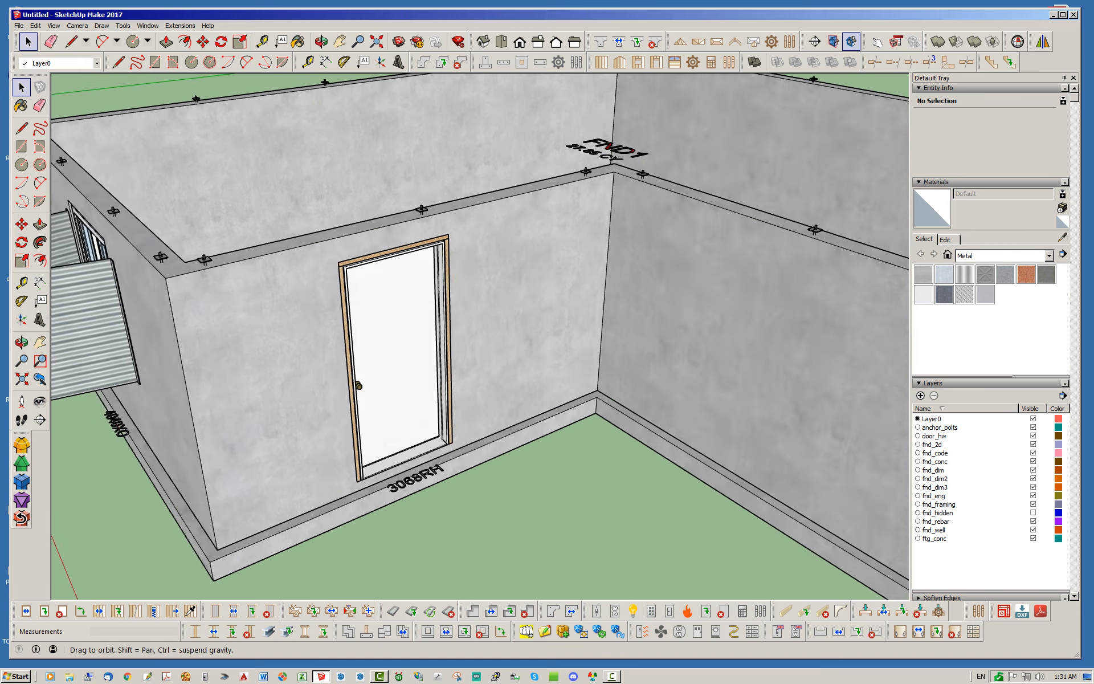
scroll(616, 262, down, 4)
middle_drag(513, 257, 487, 368)
scroll(487, 367, up, 4)
scroll(601, 299, down, 3)
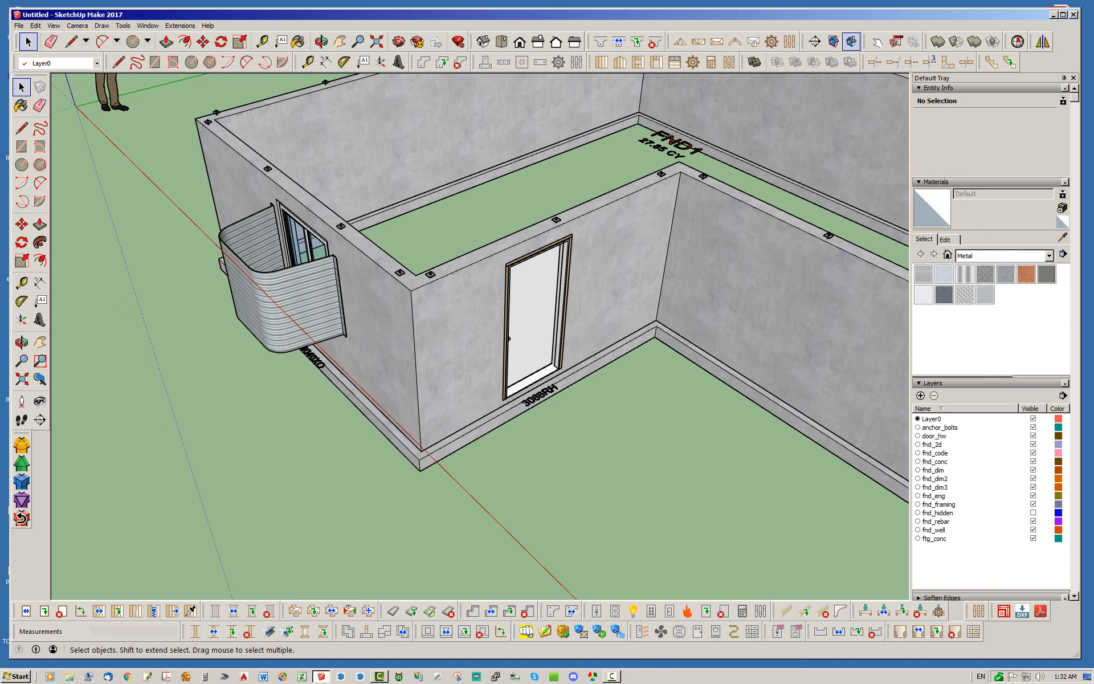
key(F10)
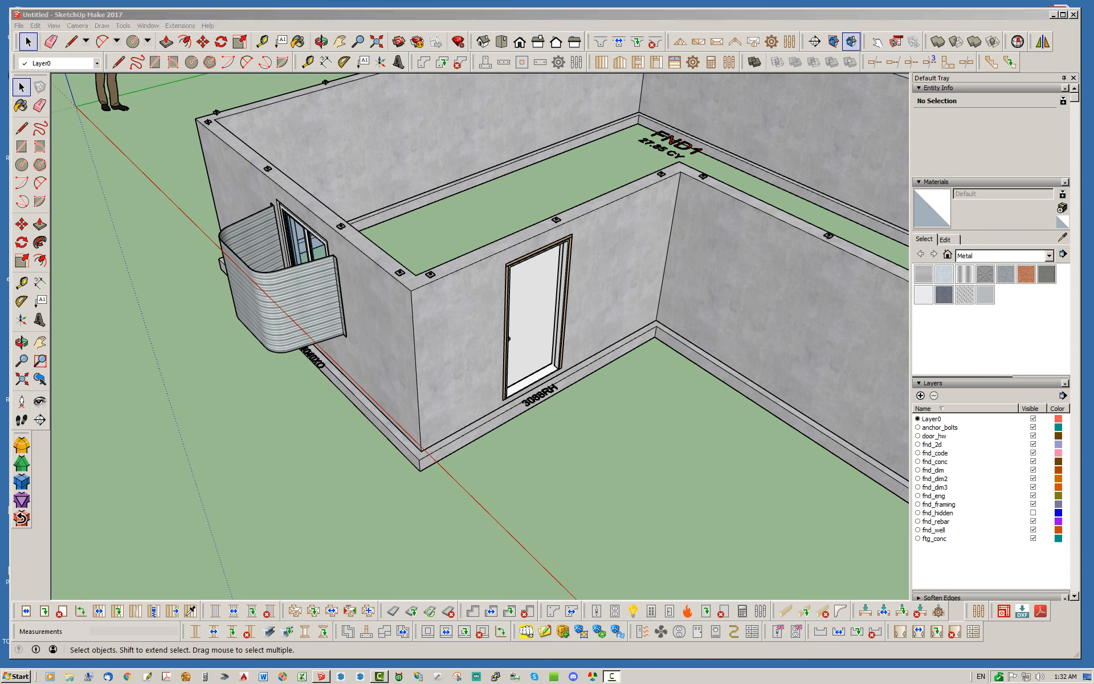